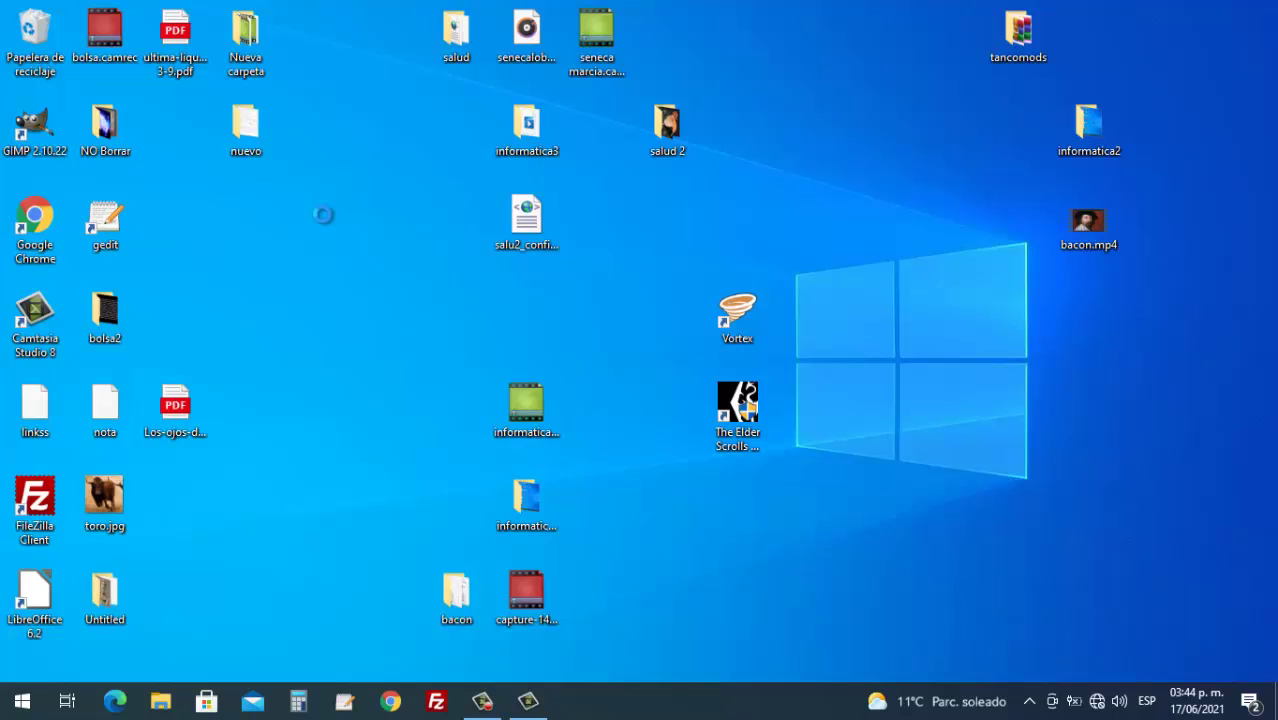
Step: Open the display settings (Configuración de pantalla) from the desktop
{"action": "right_click", "coordinate": [322, 214]}
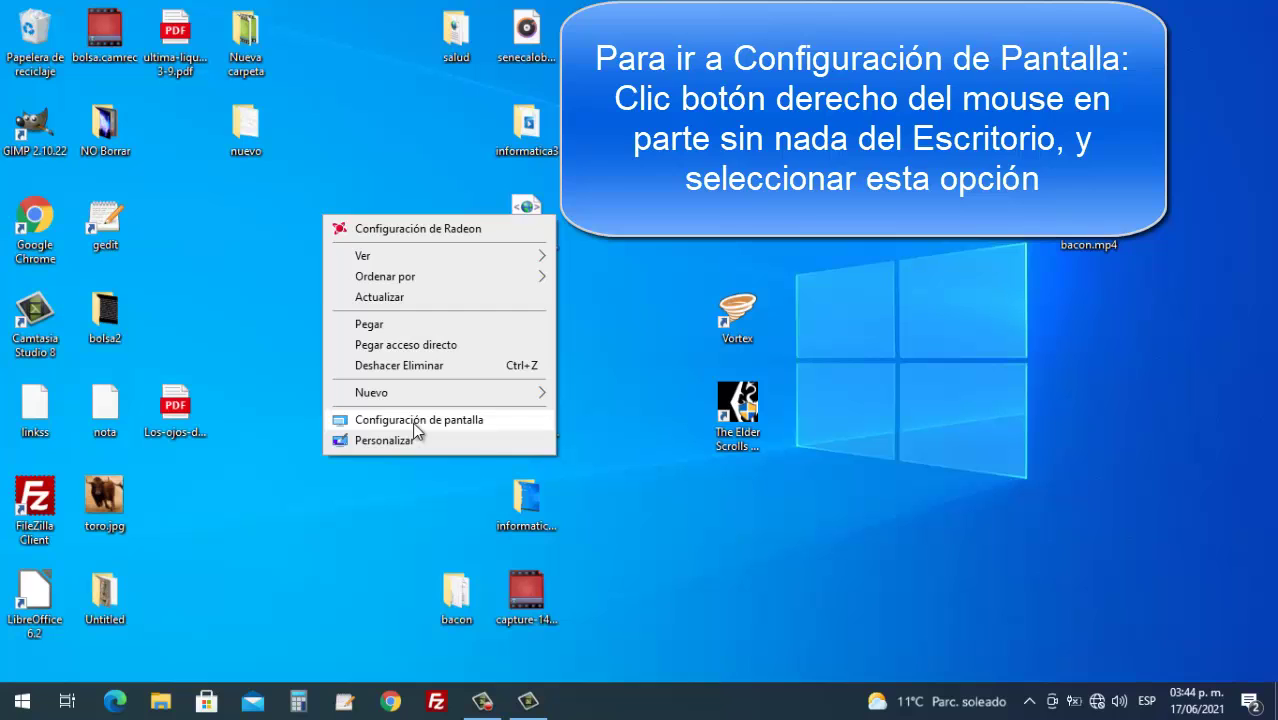
{"action": "left_click", "coordinate": [414, 424]}
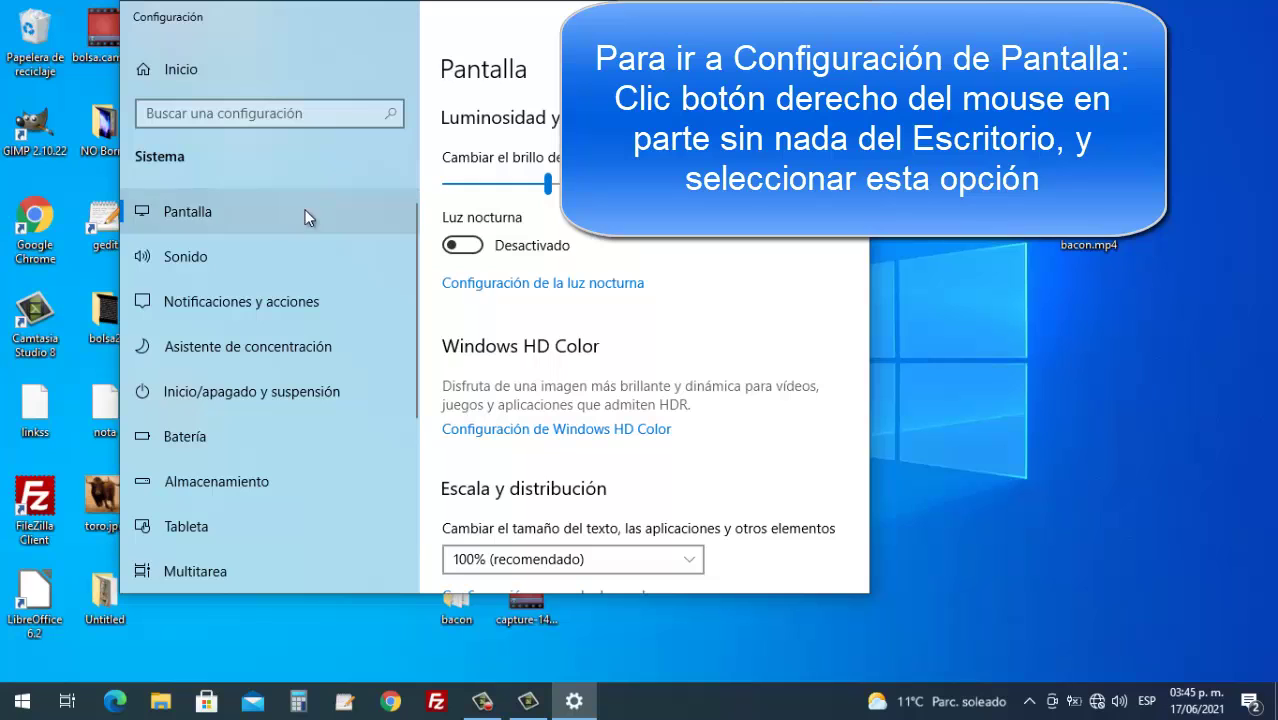
{"action": "left_click", "coordinate": [169, 222]}
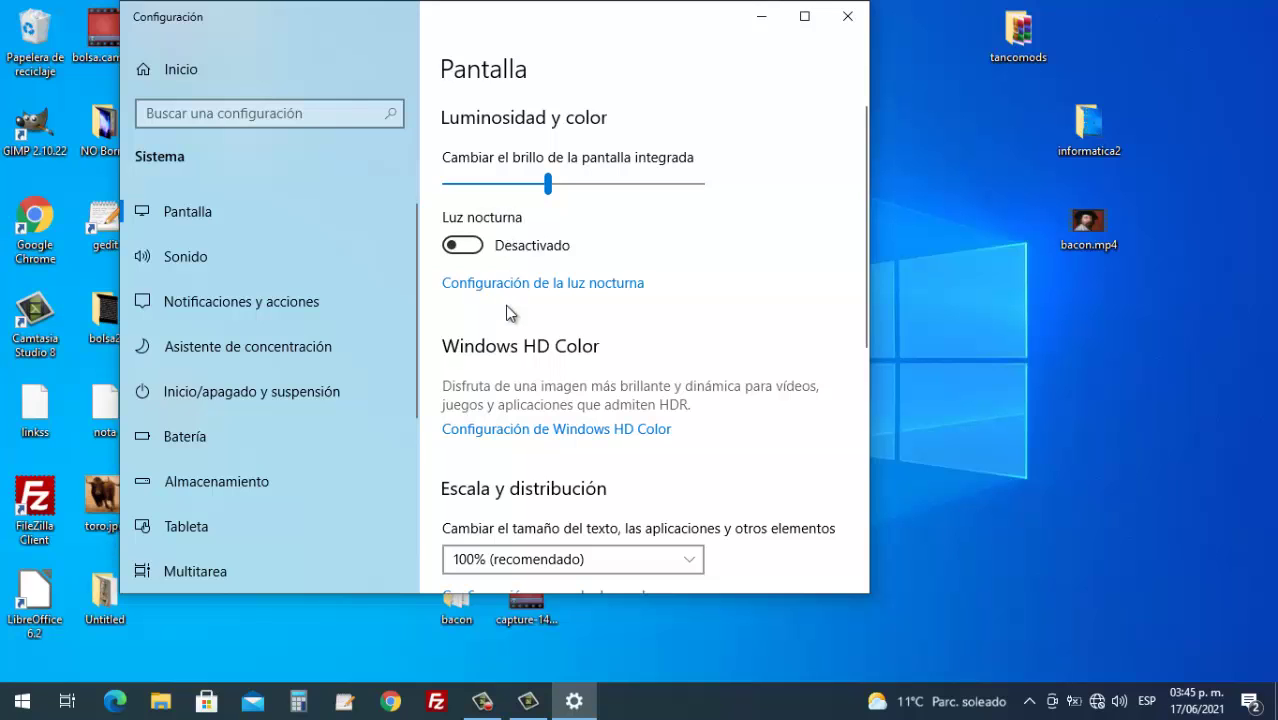
Step: Examine the available screen resolutions under Resolución de pantalla and leave the list without choosing another one
{"action": "scroll", "coordinate": [527, 355], "scroll_direction": "down", "scroll_amount": 3}
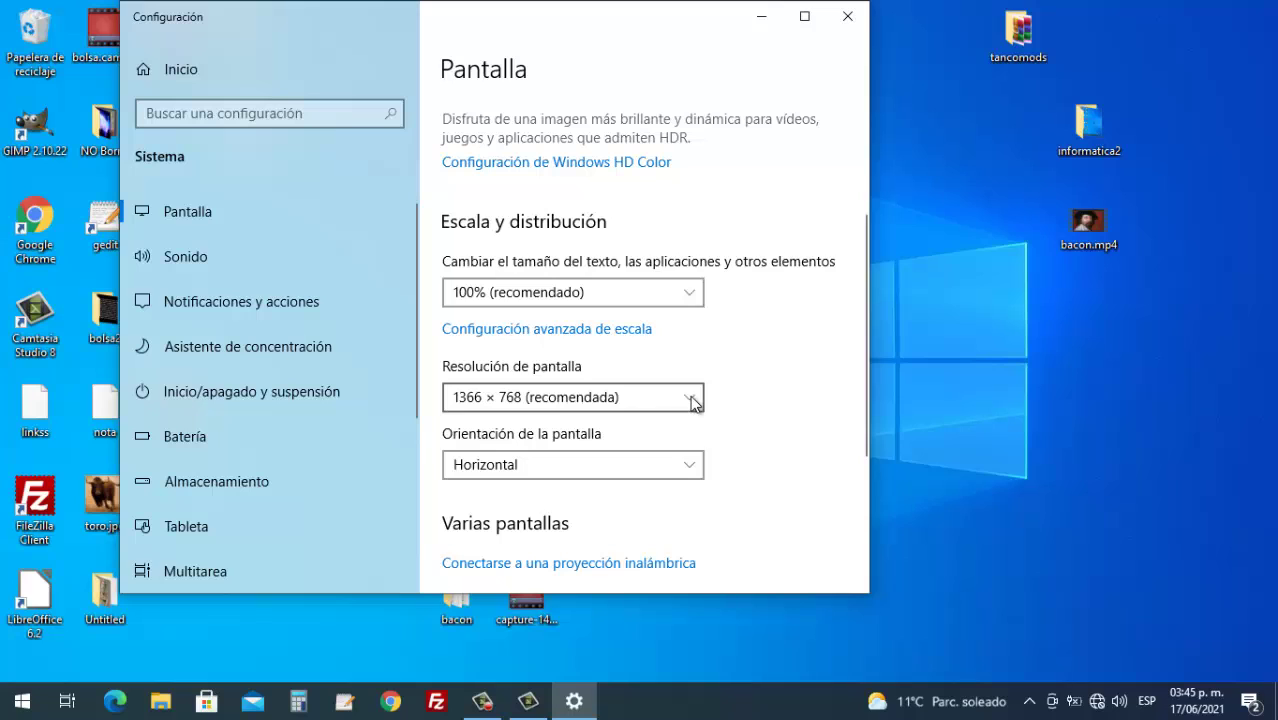
{"action": "left_click", "coordinate": [690, 398]}
{"action": "left_click", "coordinate": [690, 397]}
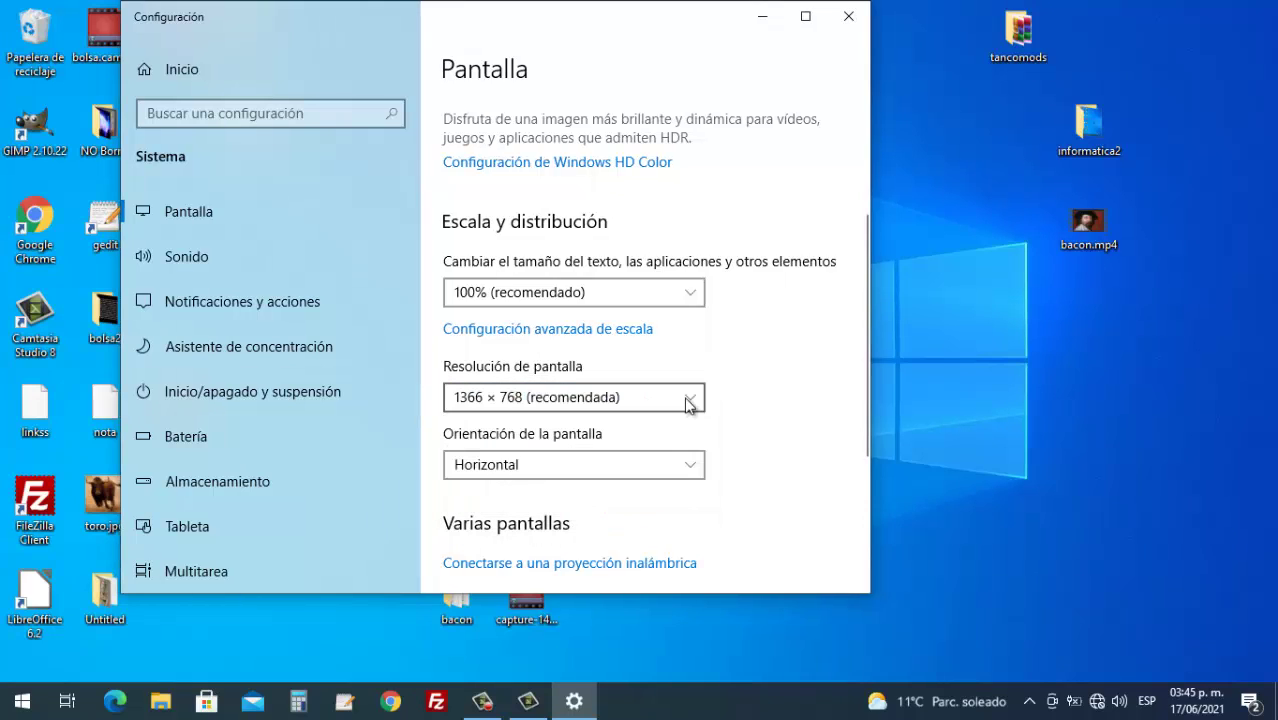
{"action": "left_click", "coordinate": [684, 396]}
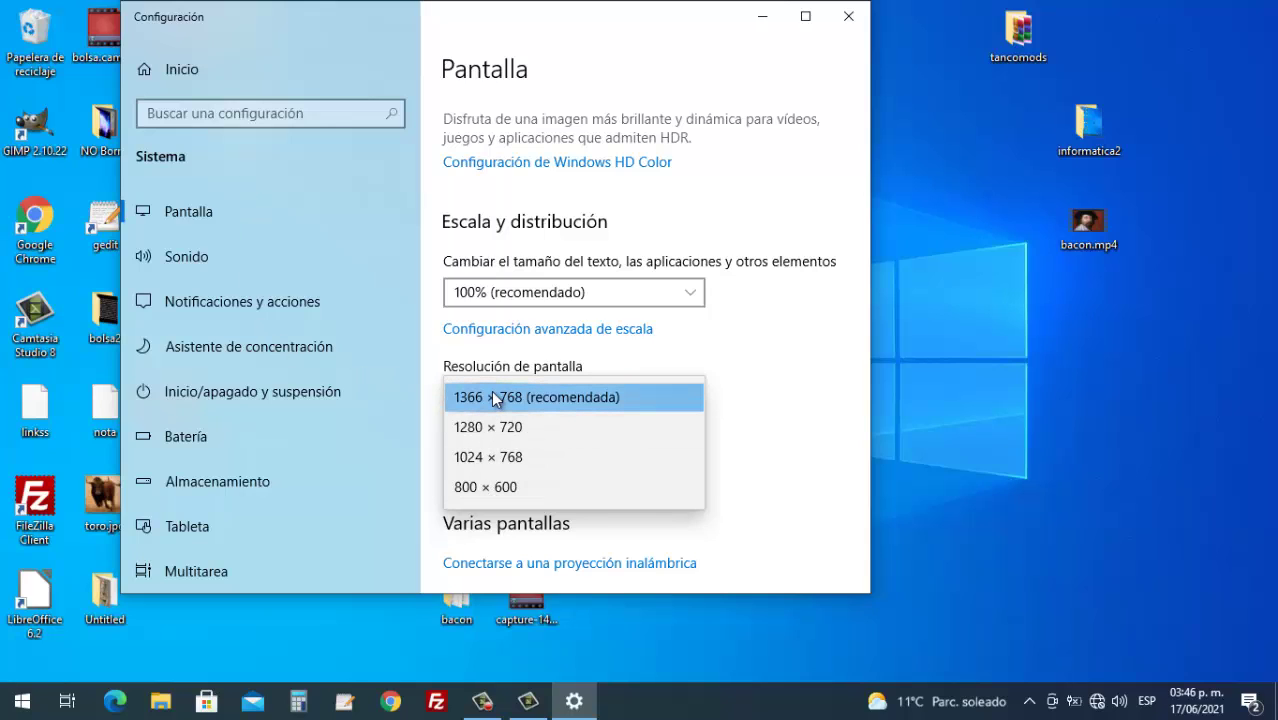
{"action": "left_click", "coordinate": [893, 232]}
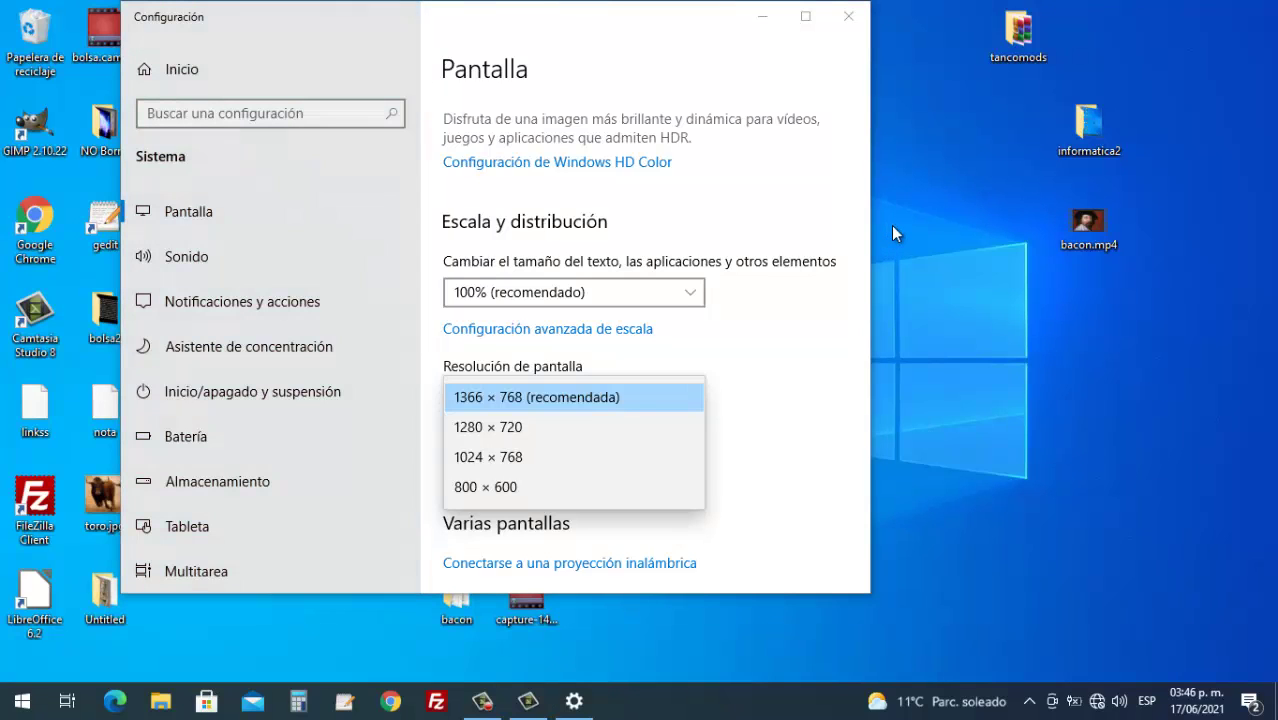
{"action": "left_click", "coordinate": [586, 95]}
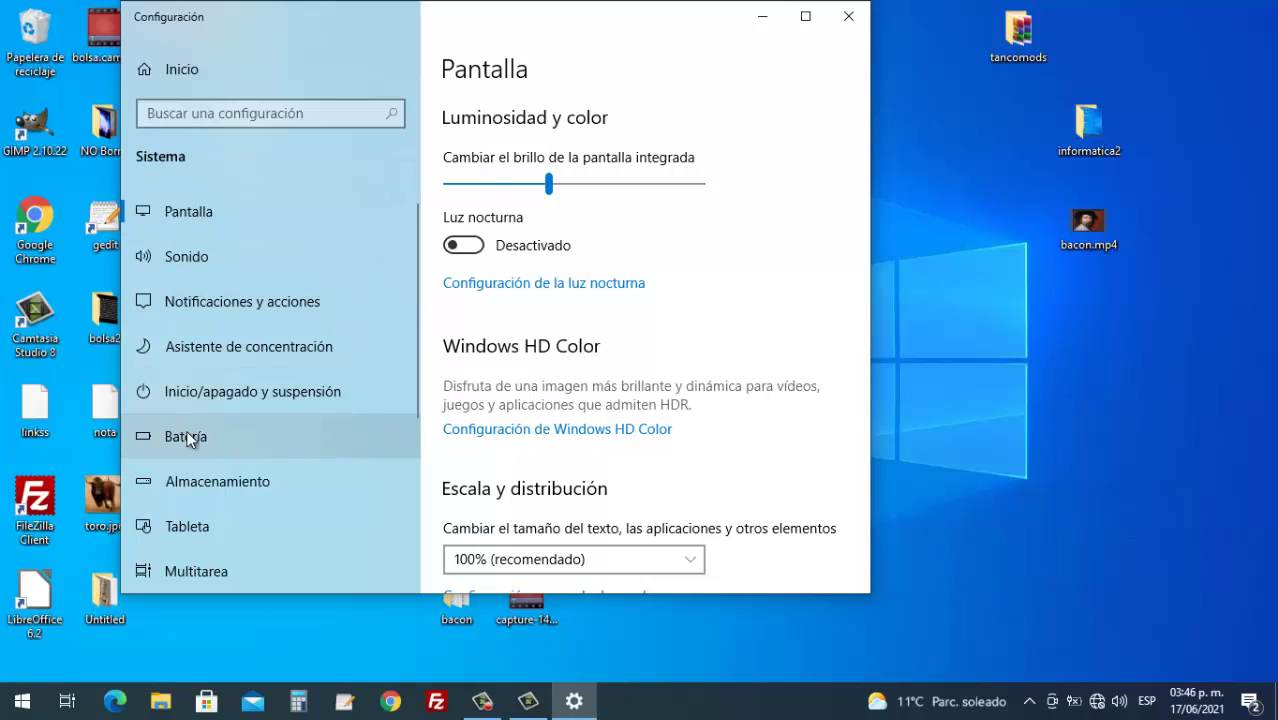
Step: Open Inicio/apagado y suspensión and examine the suspend time options for battery and plugged-in use without changing them
{"action": "left_click", "coordinate": [257, 388]}
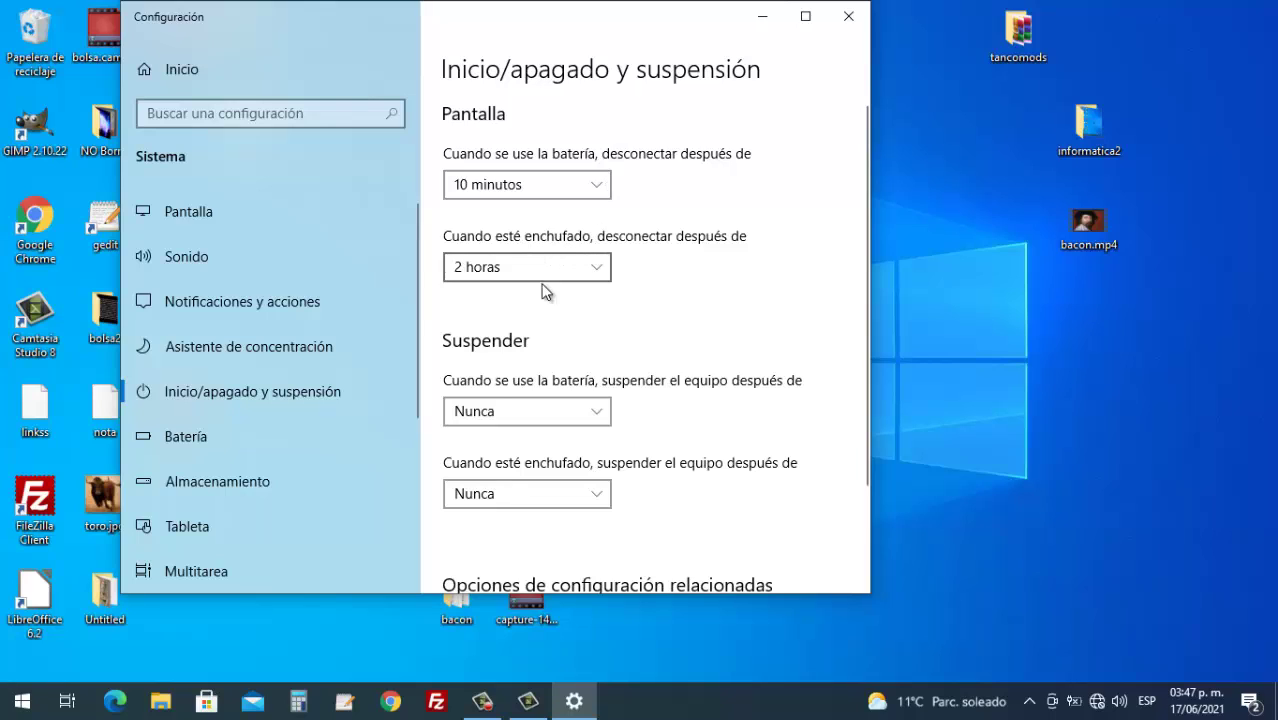
{"action": "left_click", "coordinate": [601, 411]}
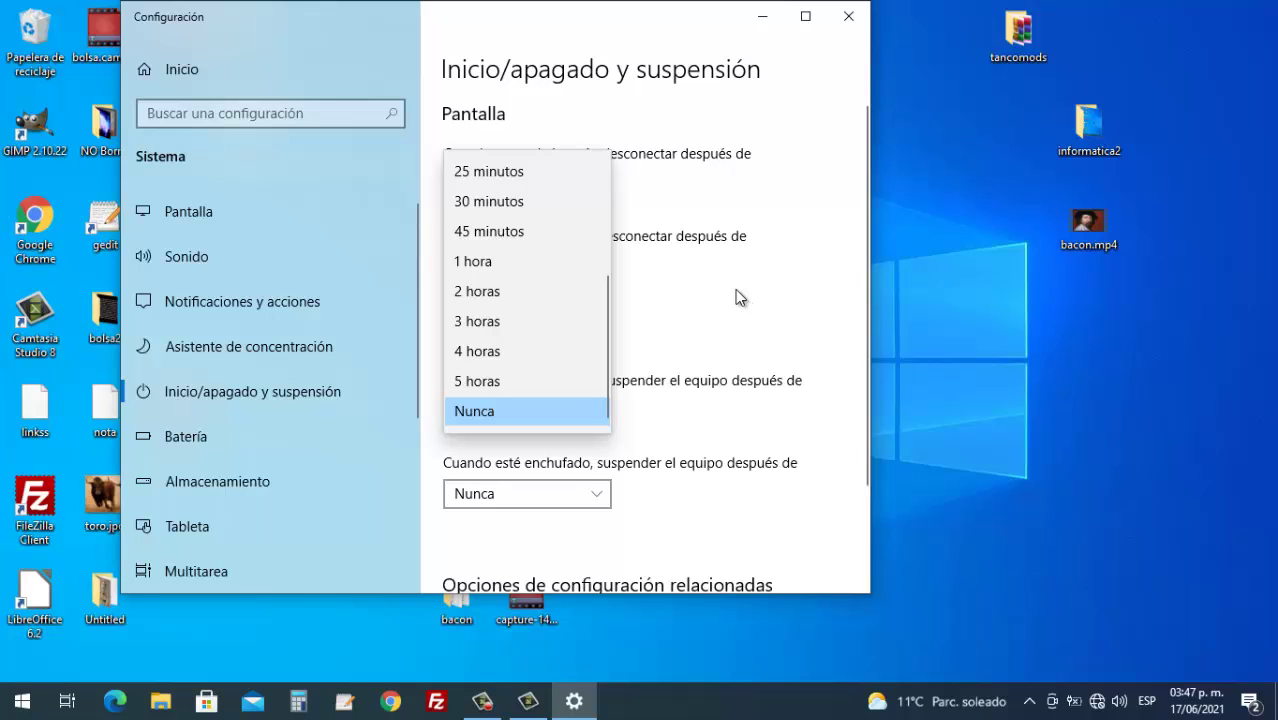
{"action": "left_click", "coordinate": [758, 322]}
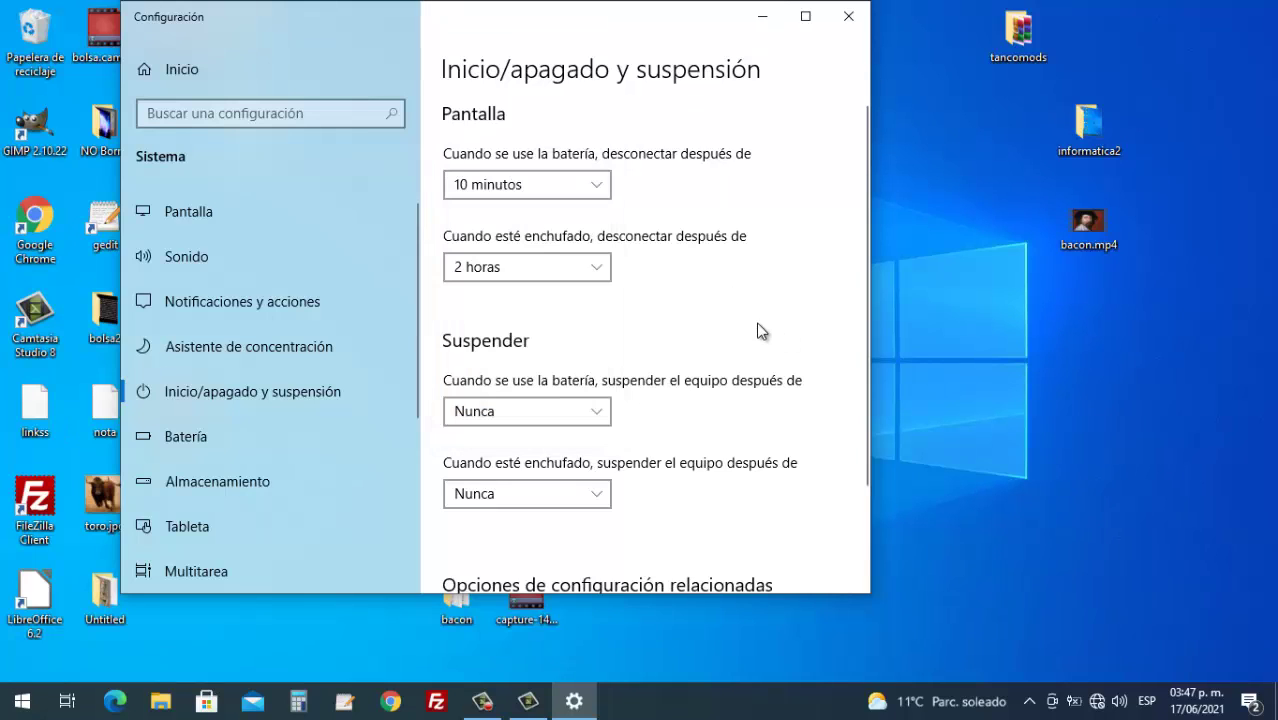
{"action": "left_click", "coordinate": [598, 496]}
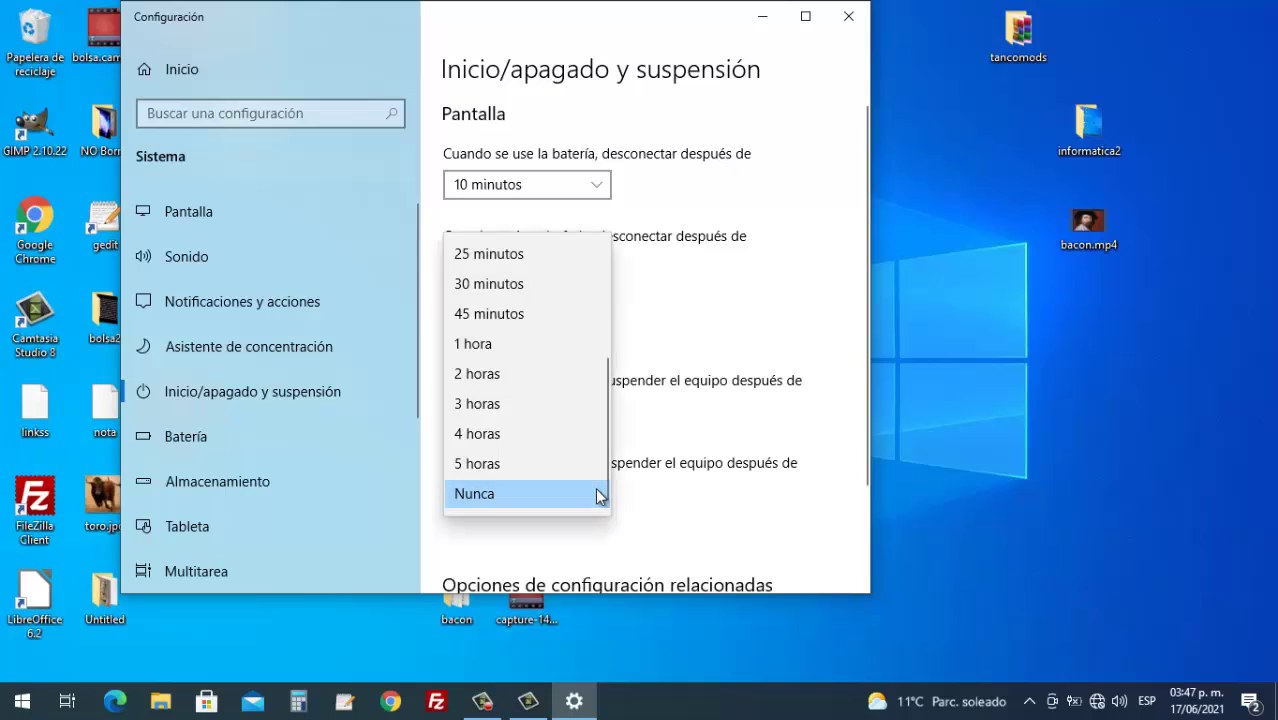
{"action": "scroll", "coordinate": [571, 360], "scroll_direction": "up", "scroll_amount": 3}
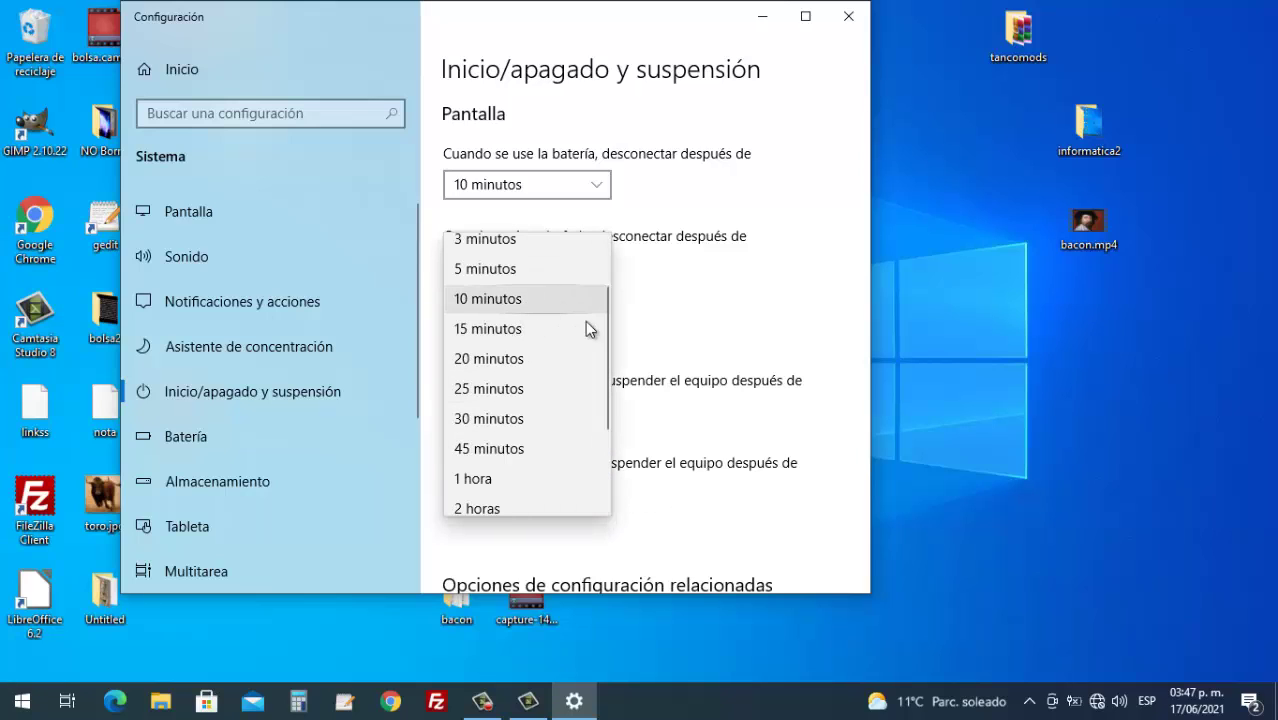
{"action": "left_click", "coordinate": [707, 532]}
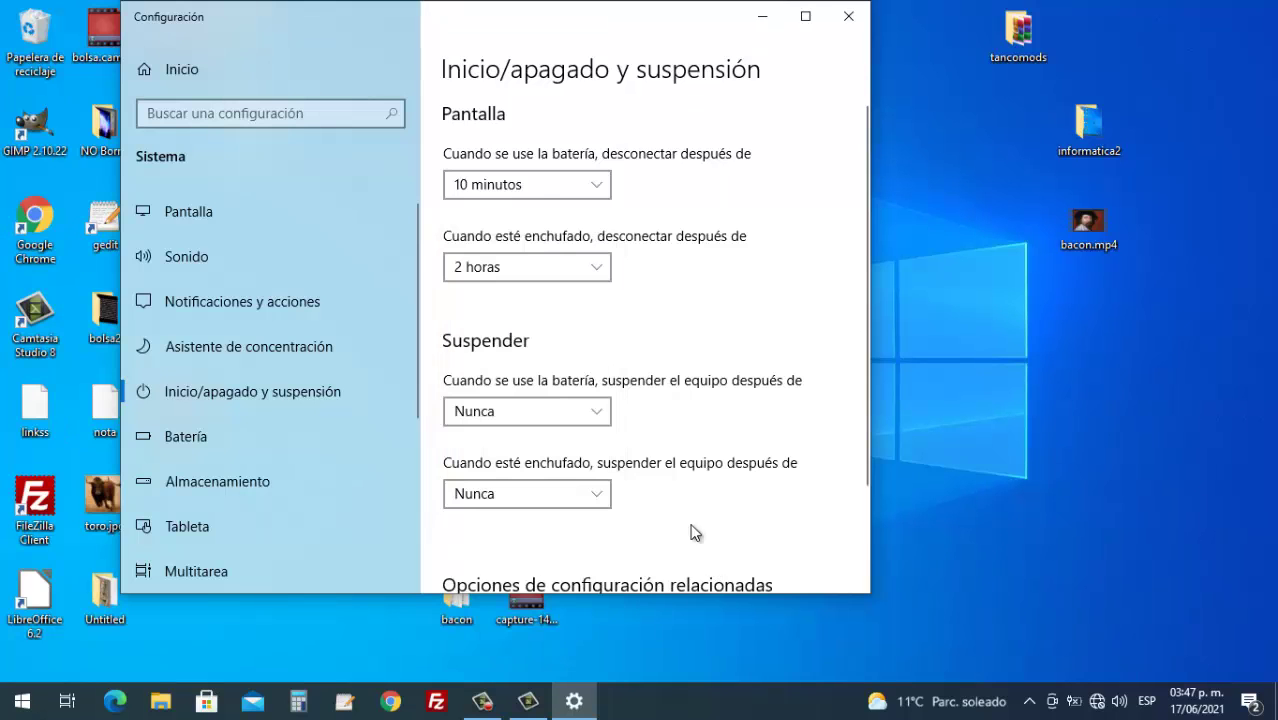
Step: Look through the rest of the power and suspend page and the other Sistema categories, and close the settings window
{"action": "scroll", "coordinate": [648, 500], "scroll_direction": "down", "scroll_amount": 1}
{"action": "scroll", "coordinate": [637, 474], "scroll_direction": "down", "scroll_amount": 1}
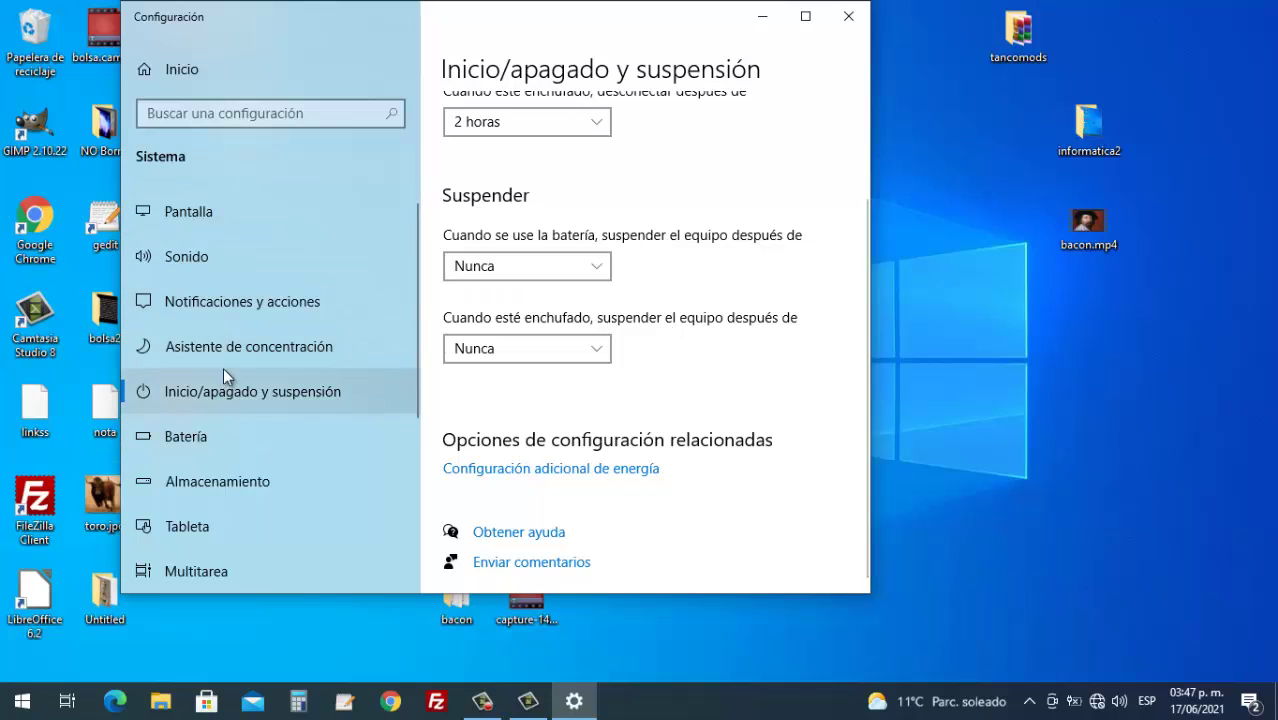
{"action": "scroll", "coordinate": [245, 331], "scroll_direction": "down", "scroll_amount": 1}
{"action": "scroll", "coordinate": [245, 331], "scroll_direction": "down", "scroll_amount": 3}
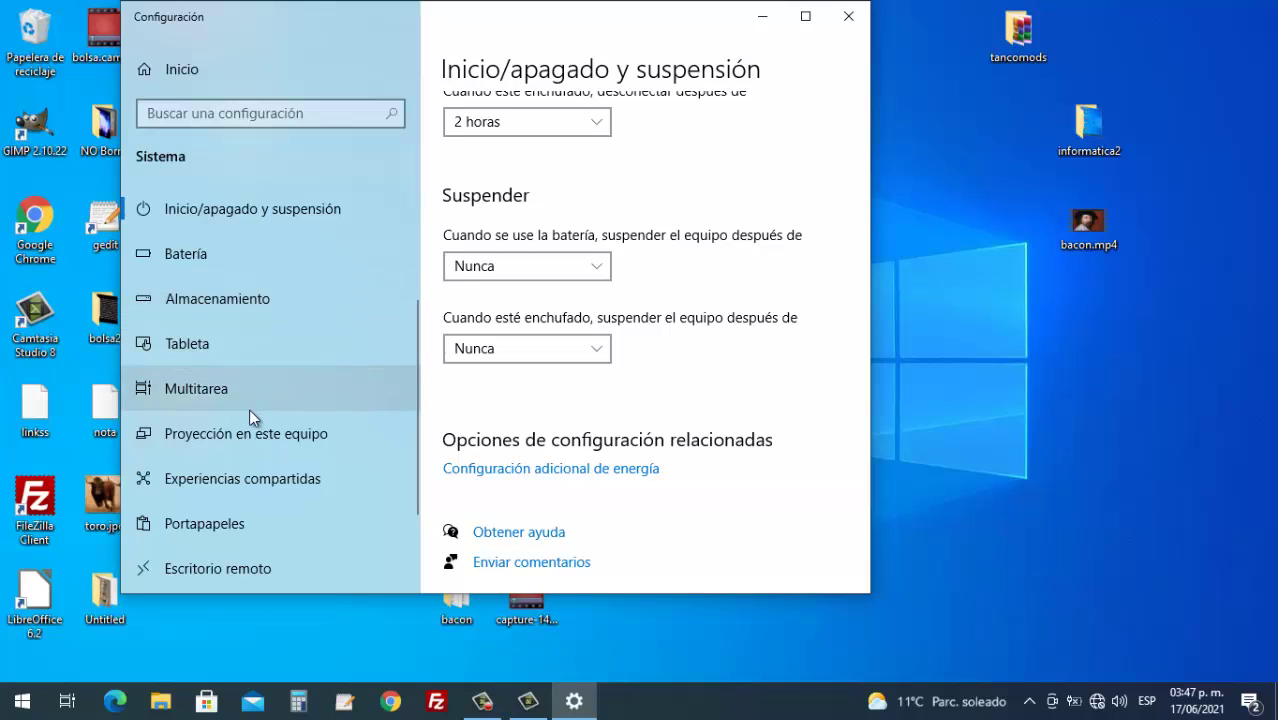
{"action": "scroll", "coordinate": [249, 408], "scroll_direction": "up", "scroll_amount": 4}
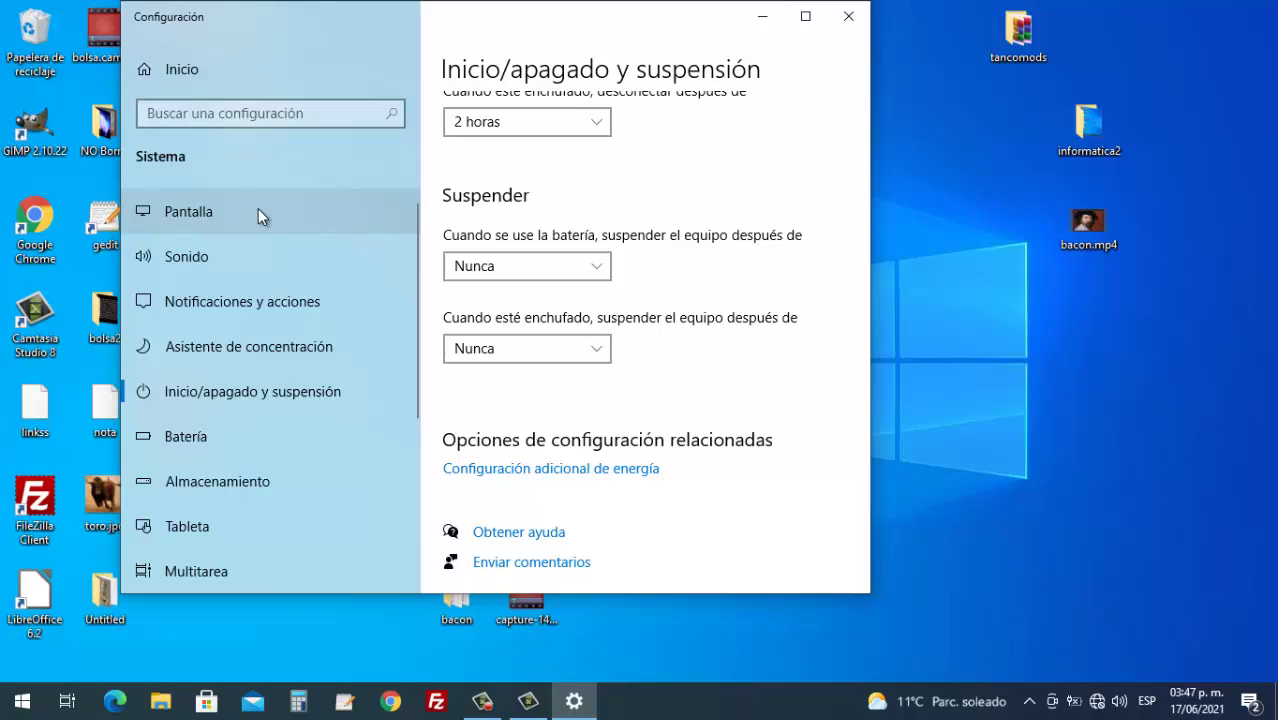
{"action": "left_click", "coordinate": [982, 230]}
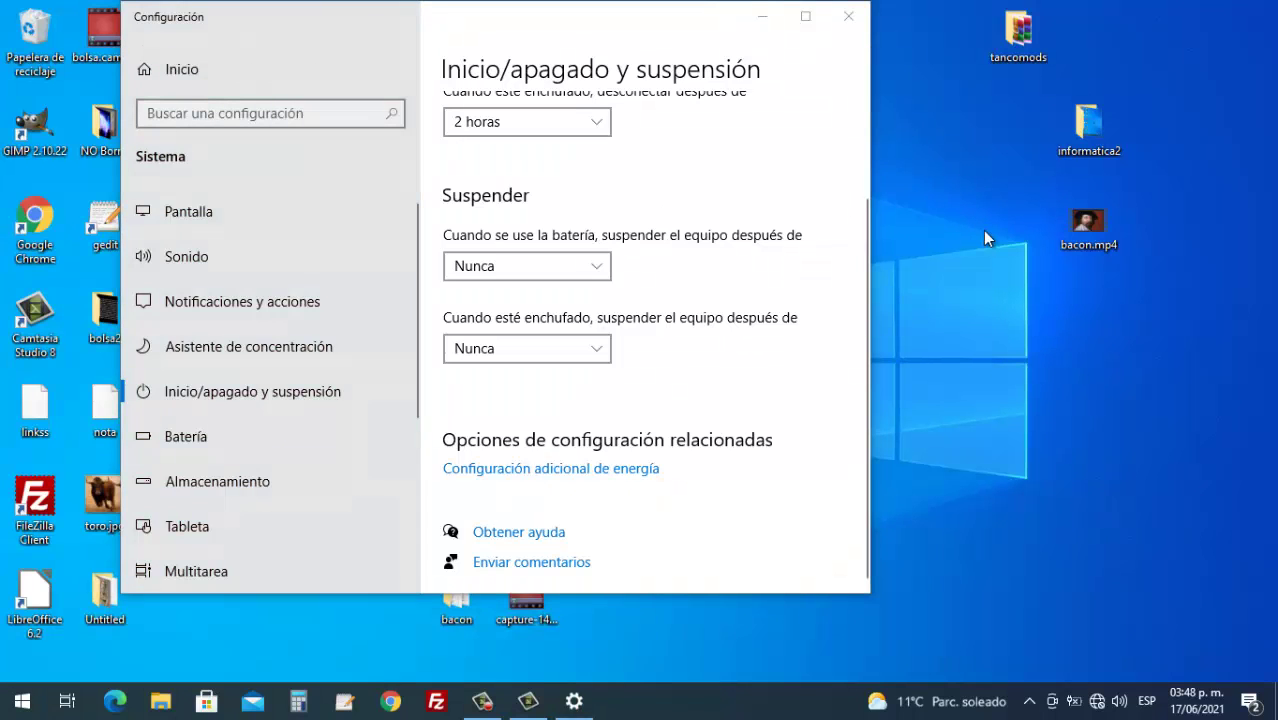
{"action": "left_click", "coordinate": [848, 17]}
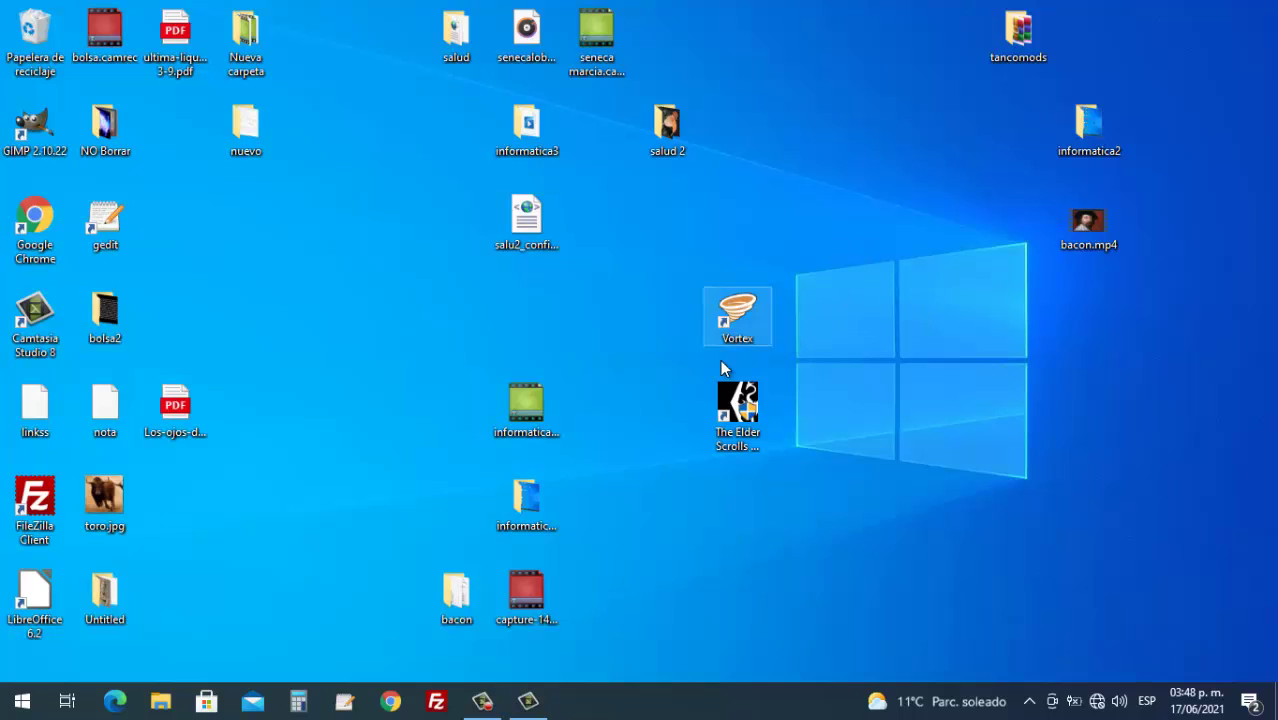
Step: View the desktop's Personalización settings and close the window
{"action": "right_click", "coordinate": [772, 131]}
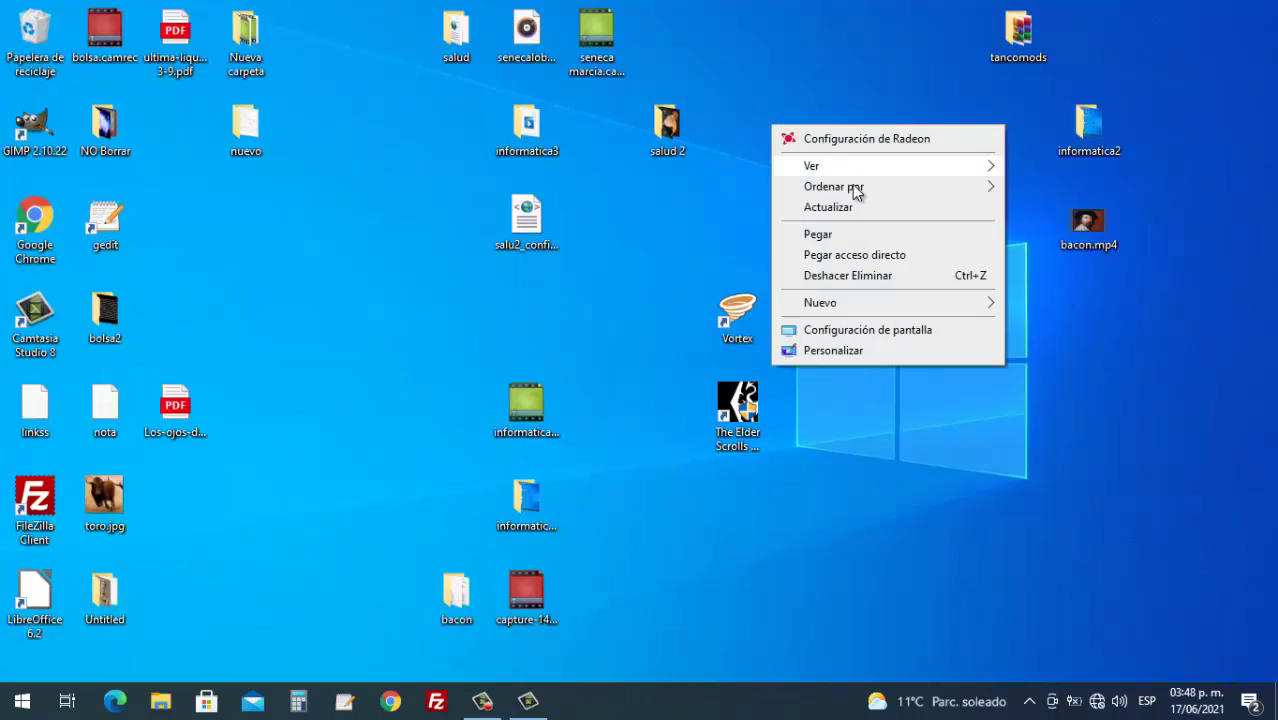
{"action": "left_click", "coordinate": [874, 353]}
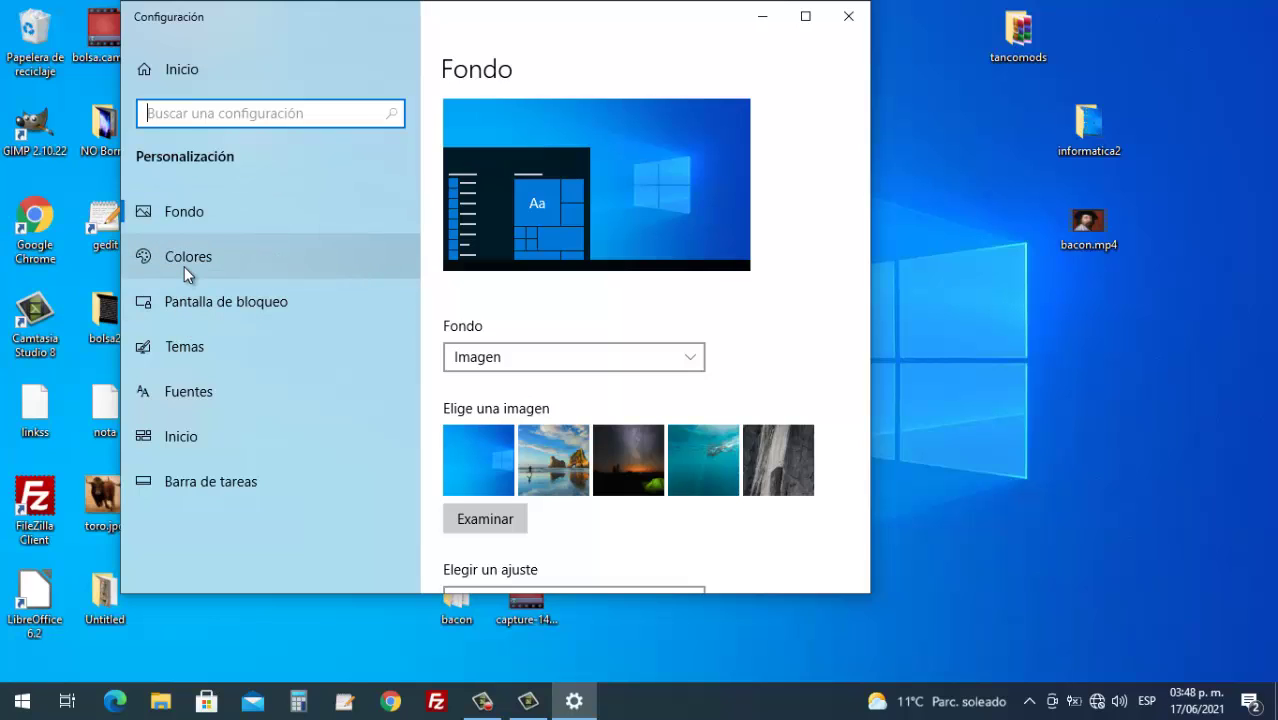
{"action": "right_click", "coordinate": [978, 297]}
{"action": "left_click", "coordinate": [848, 16]}
{"action": "left_click", "coordinate": [848, 16]}
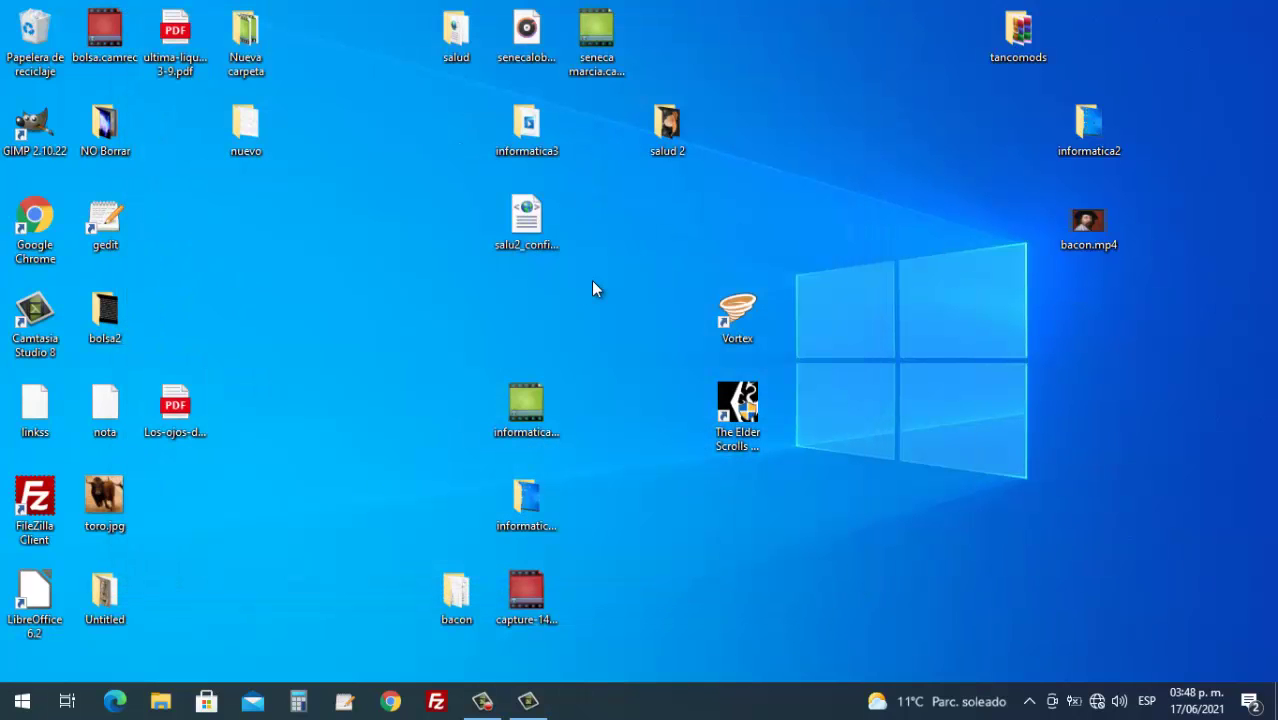
Step: View the actions available for the salu2_config.xml file on the desktop and dismiss them
{"action": "left_click", "coordinate": [517, 212]}
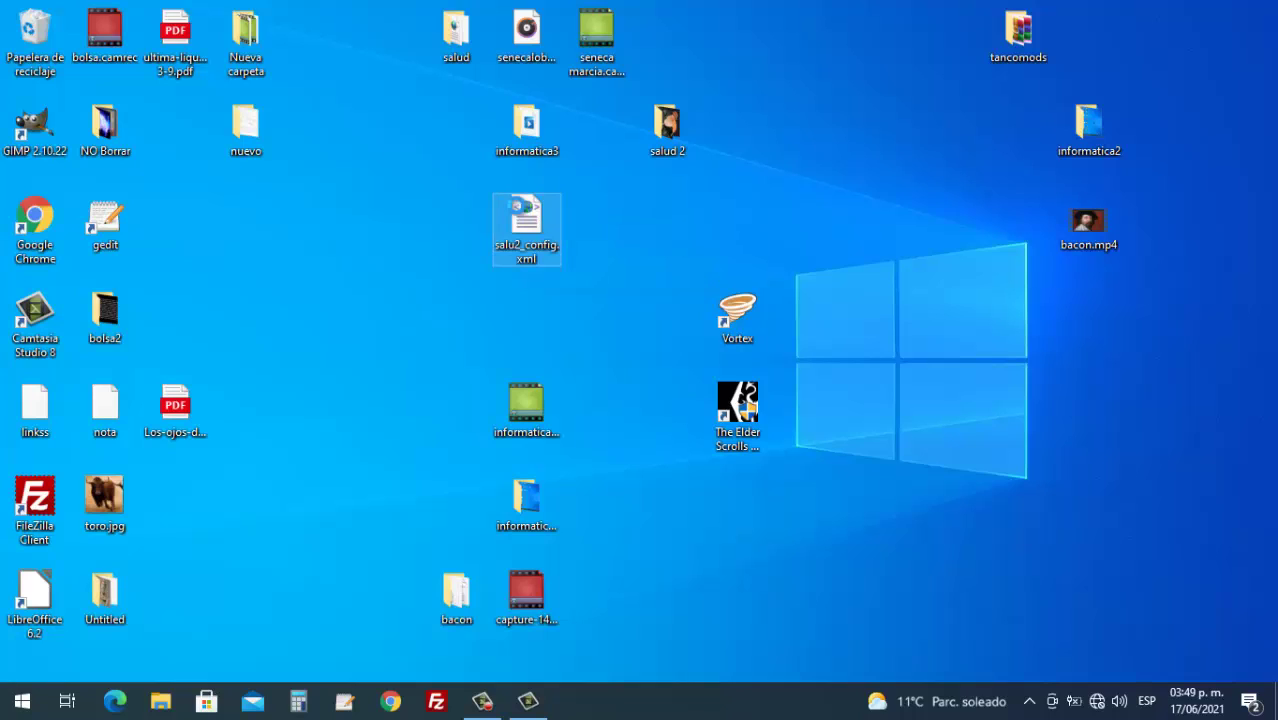
{"action": "right_click", "coordinate": [520, 214]}
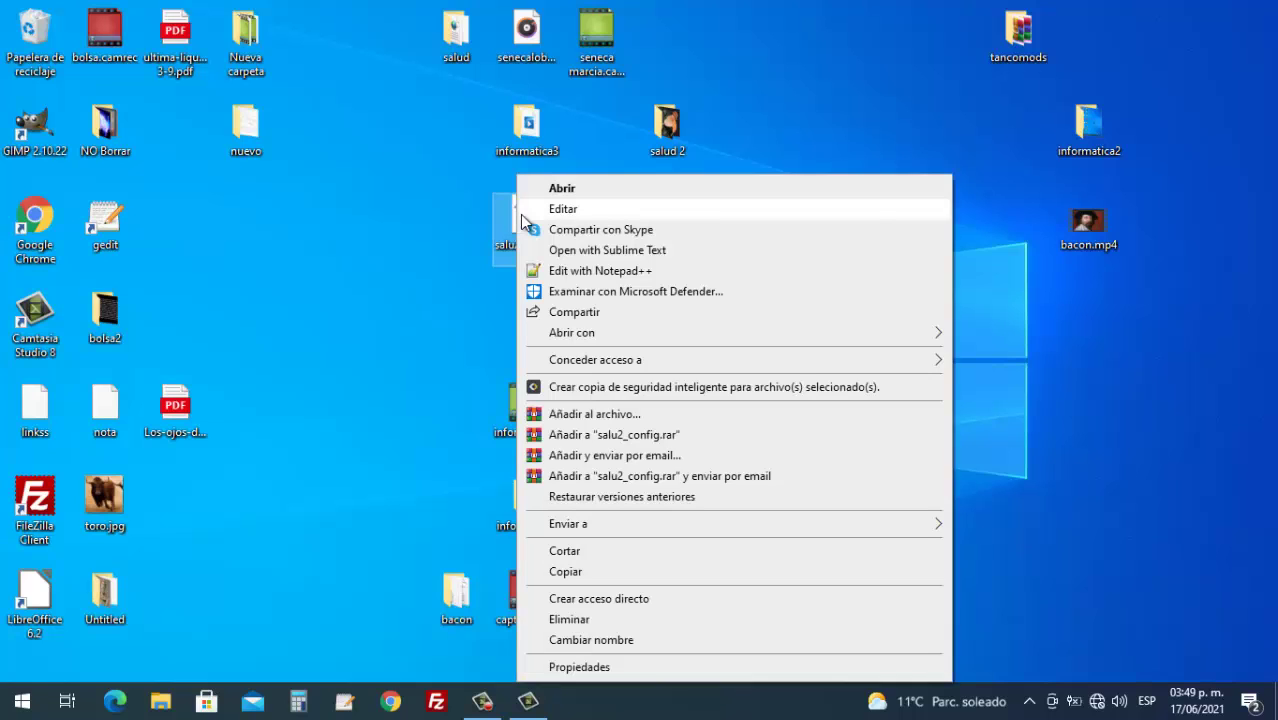
{"action": "left_click", "coordinate": [397, 205]}
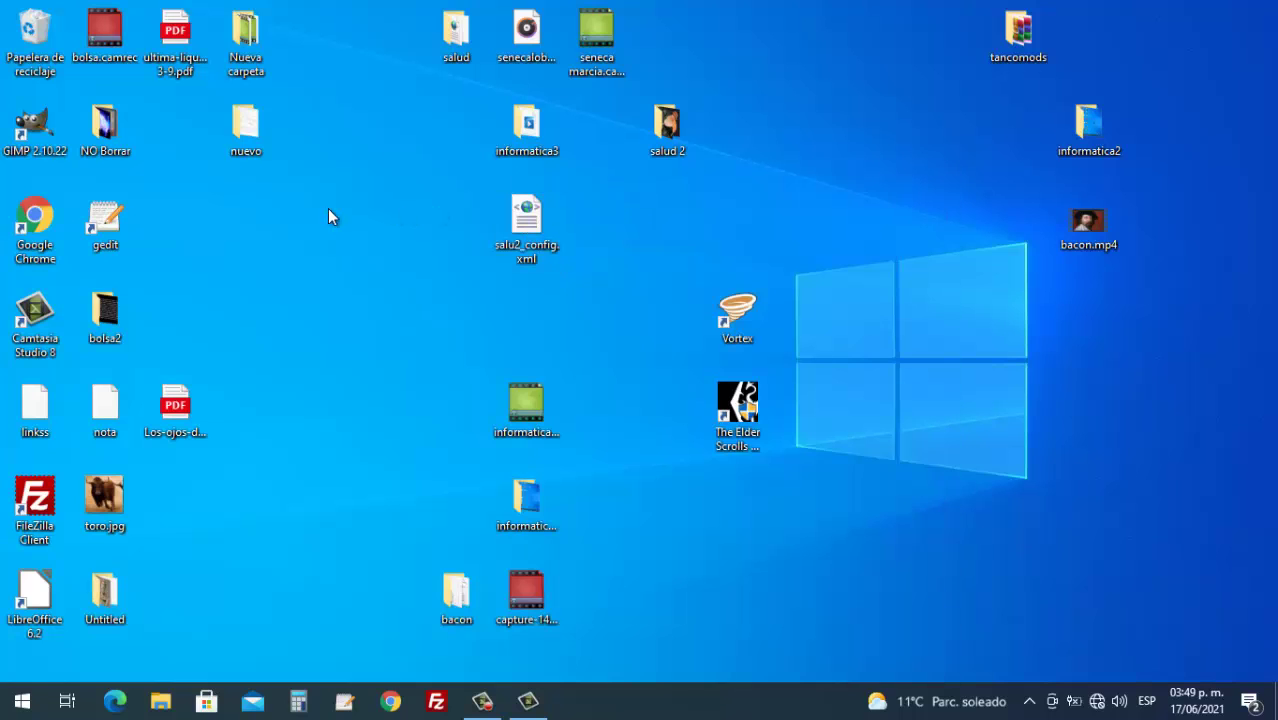
Step: Open the nuevo folder on the desktop to view the video file inside, and close the folder
{"action": "mouse_move", "coordinate": [244, 150]}
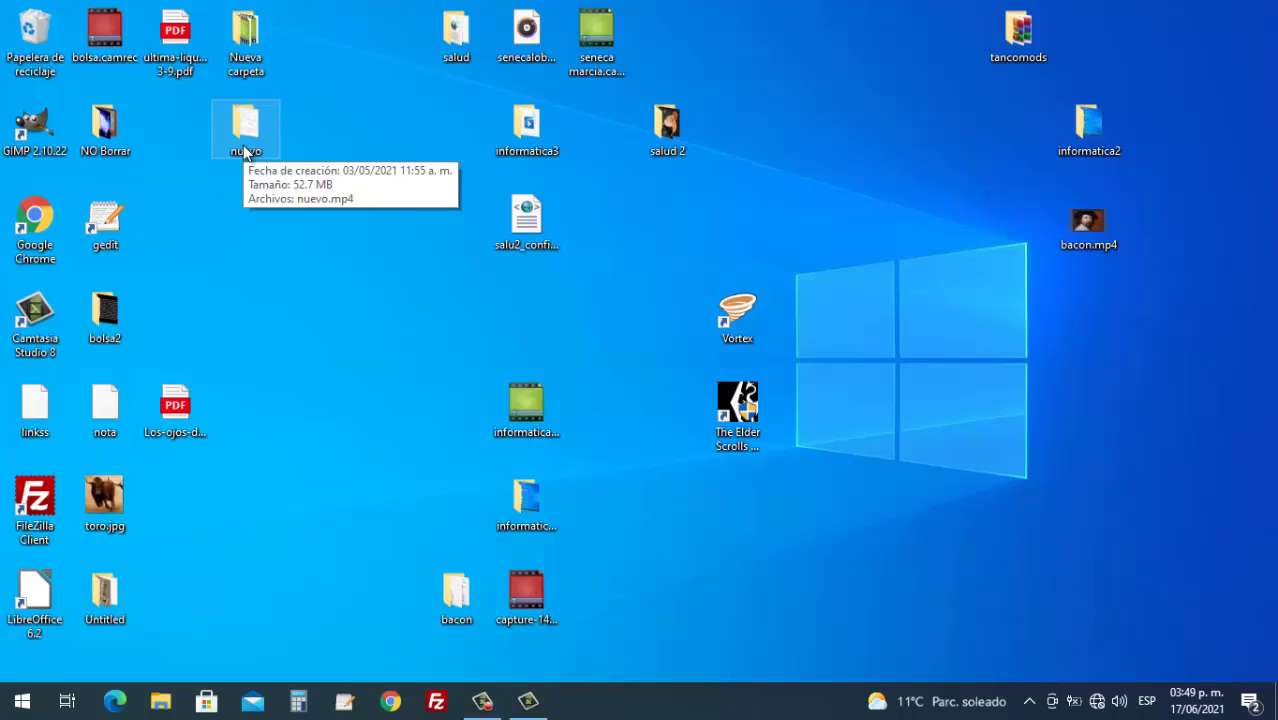
{"action": "double_click", "coordinate": [244, 150]}
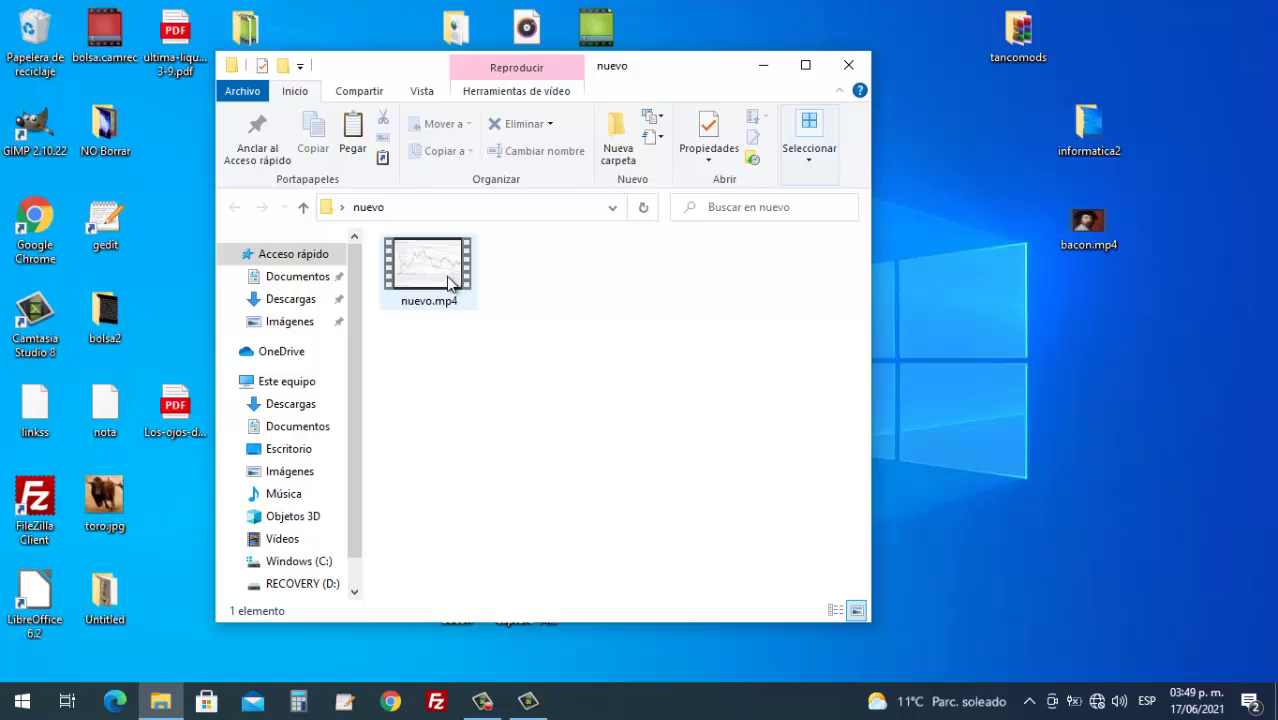
{"action": "mouse_move", "coordinate": [452, 278]}
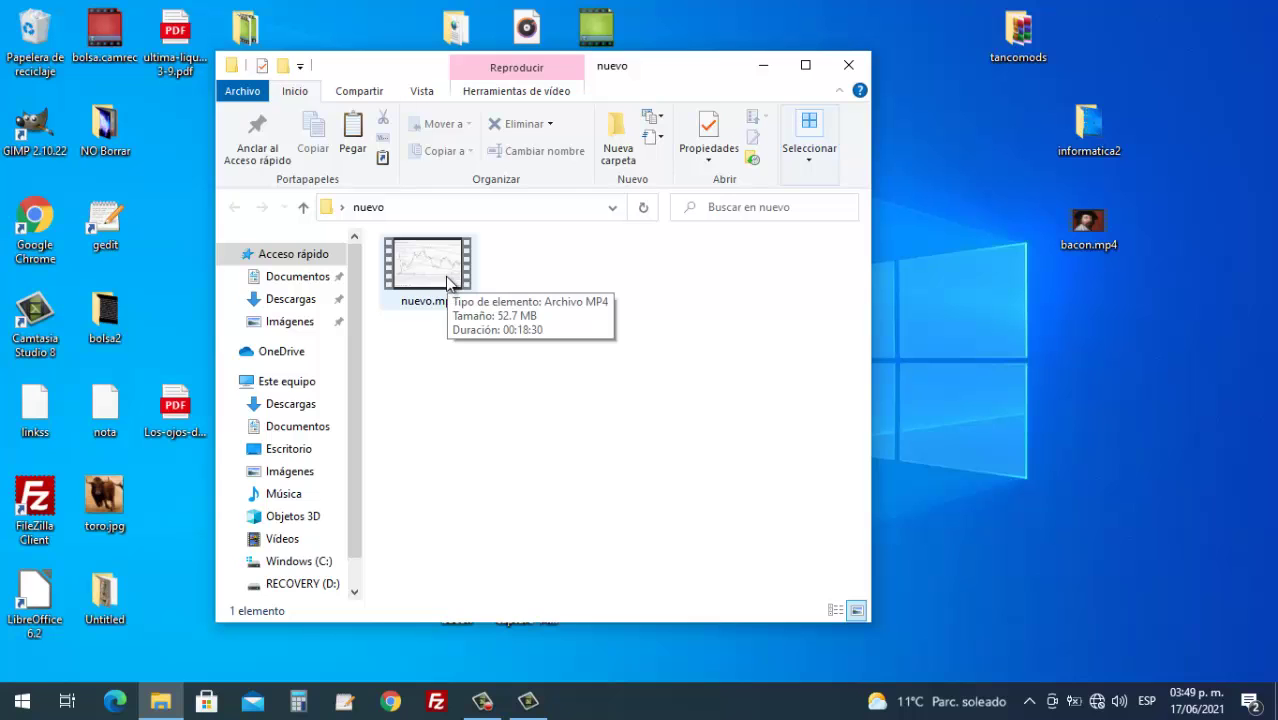
{"action": "left_click", "coordinate": [846, 65]}
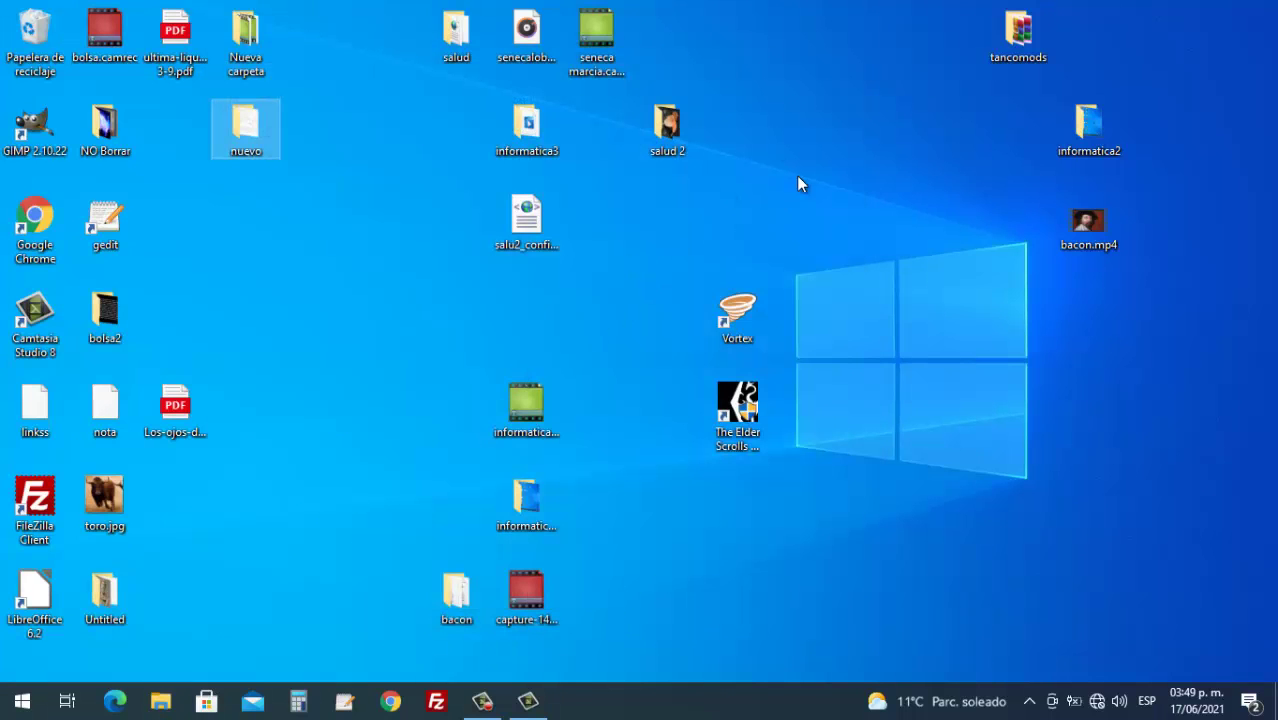
Step: Open the desktop's Personalización settings and set the Fondo to the image of the beach with rock formations
{"action": "right_click", "coordinate": [798, 180]}
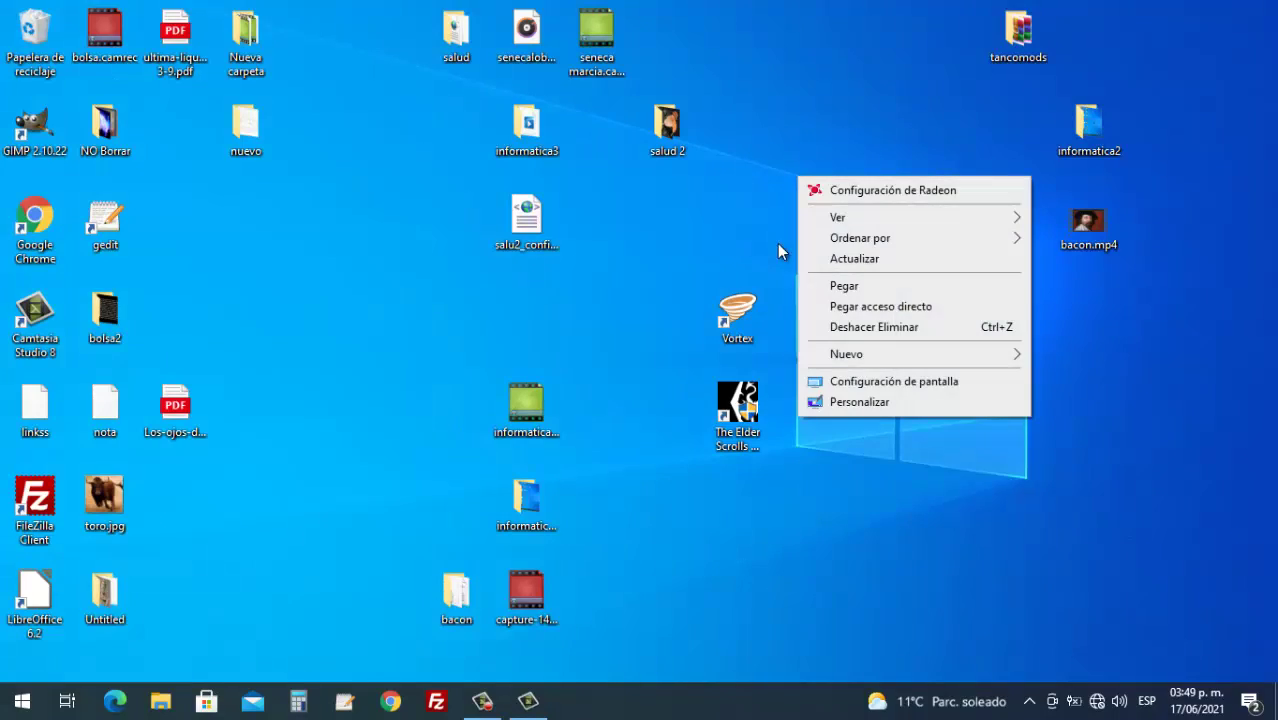
{"action": "left_click", "coordinate": [863, 403]}
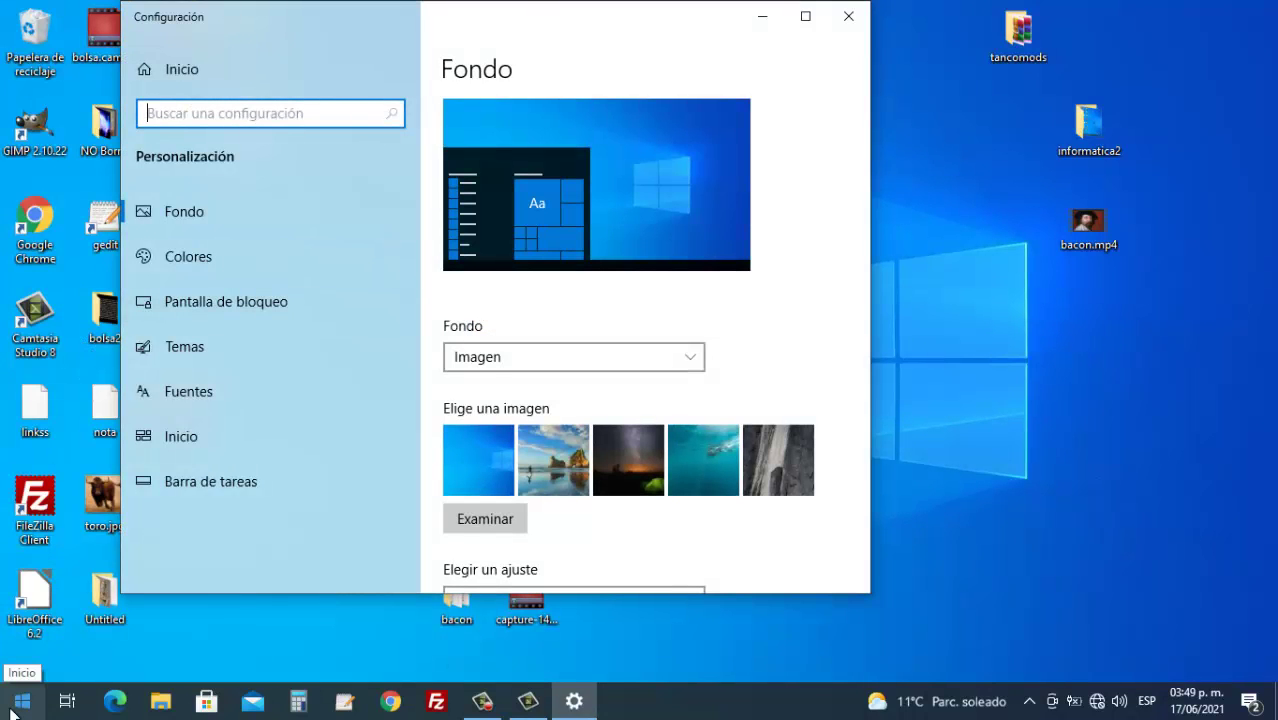
{"action": "left_click", "coordinate": [276, 215]}
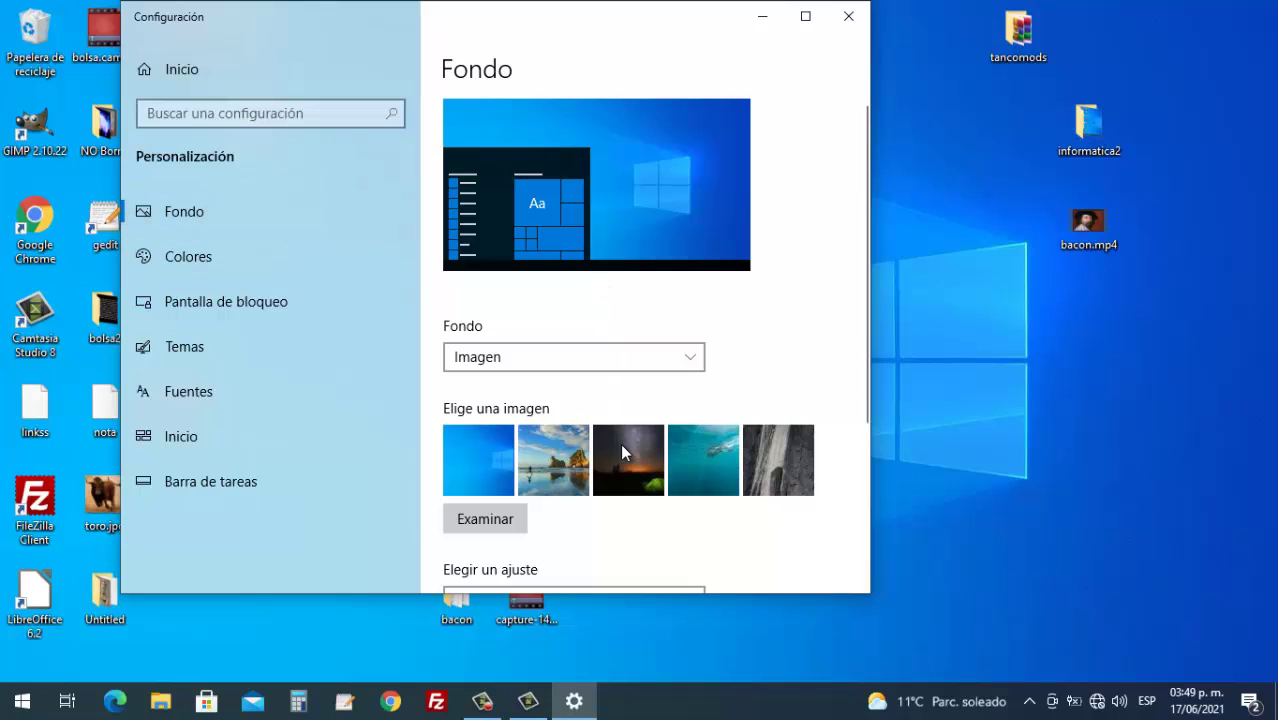
{"action": "scroll", "coordinate": [605, 310], "scroll_direction": "down", "scroll_amount": 3}
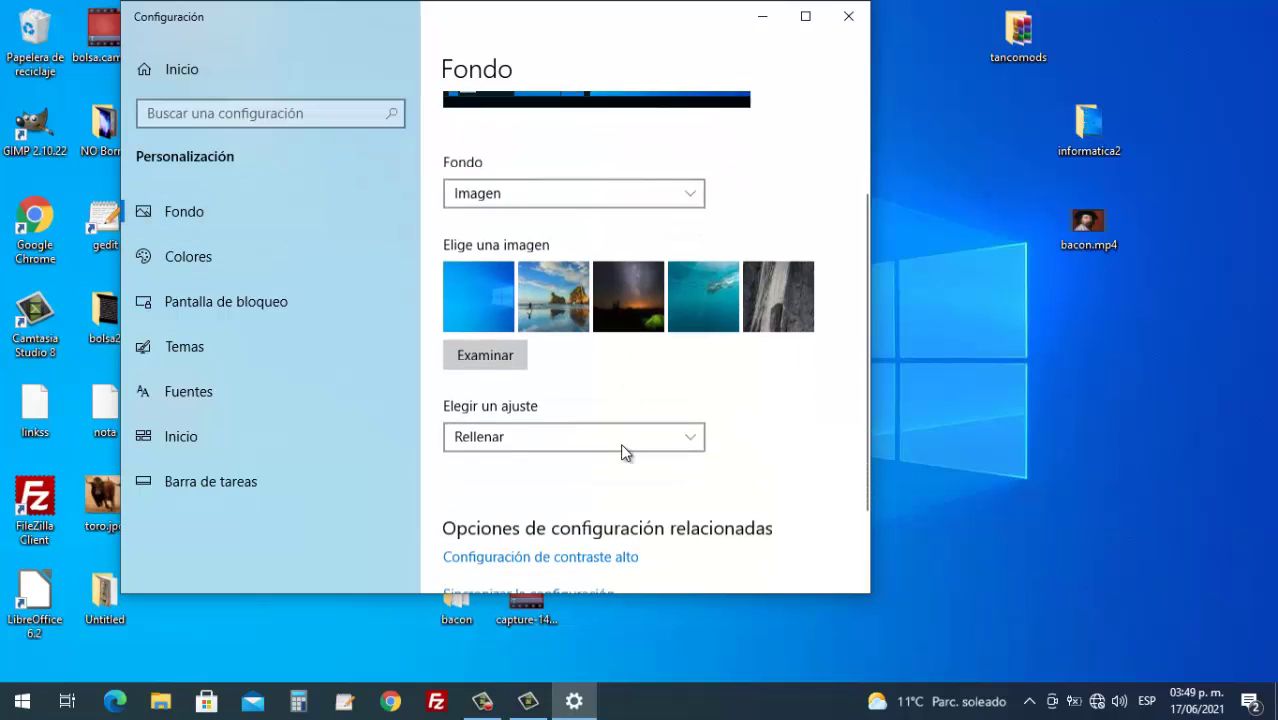
{"action": "left_click", "coordinate": [572, 270]}
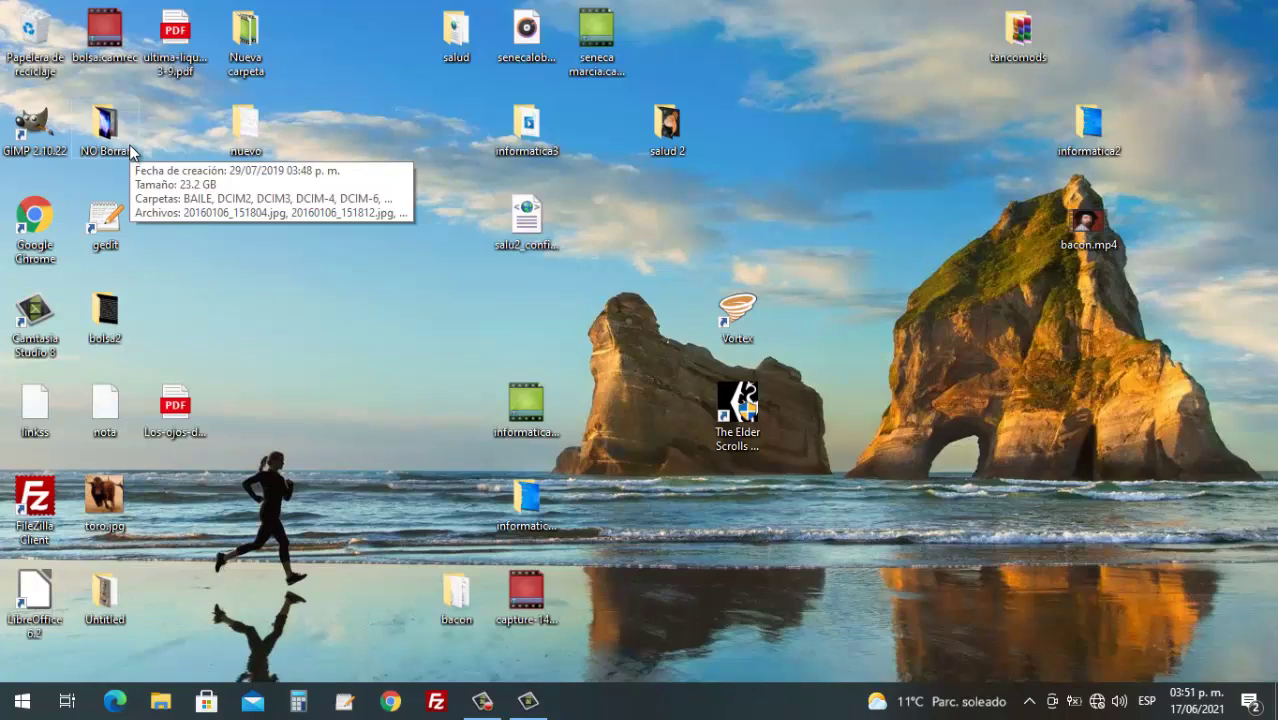
{"action": "left_click", "coordinate": [26, 33]}
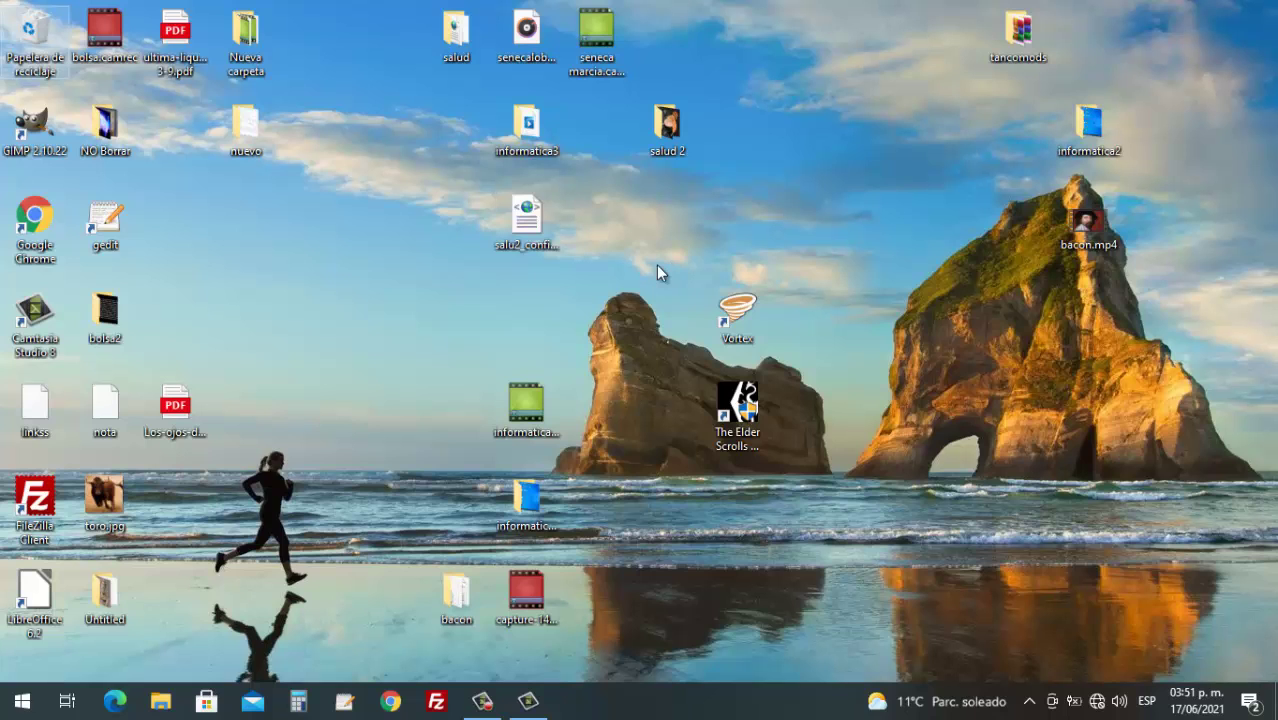
Step: Look through the deleted items in the Papelera de reciclaje, and view the actions available for its desktop icon
{"action": "key", "text": "Return"}
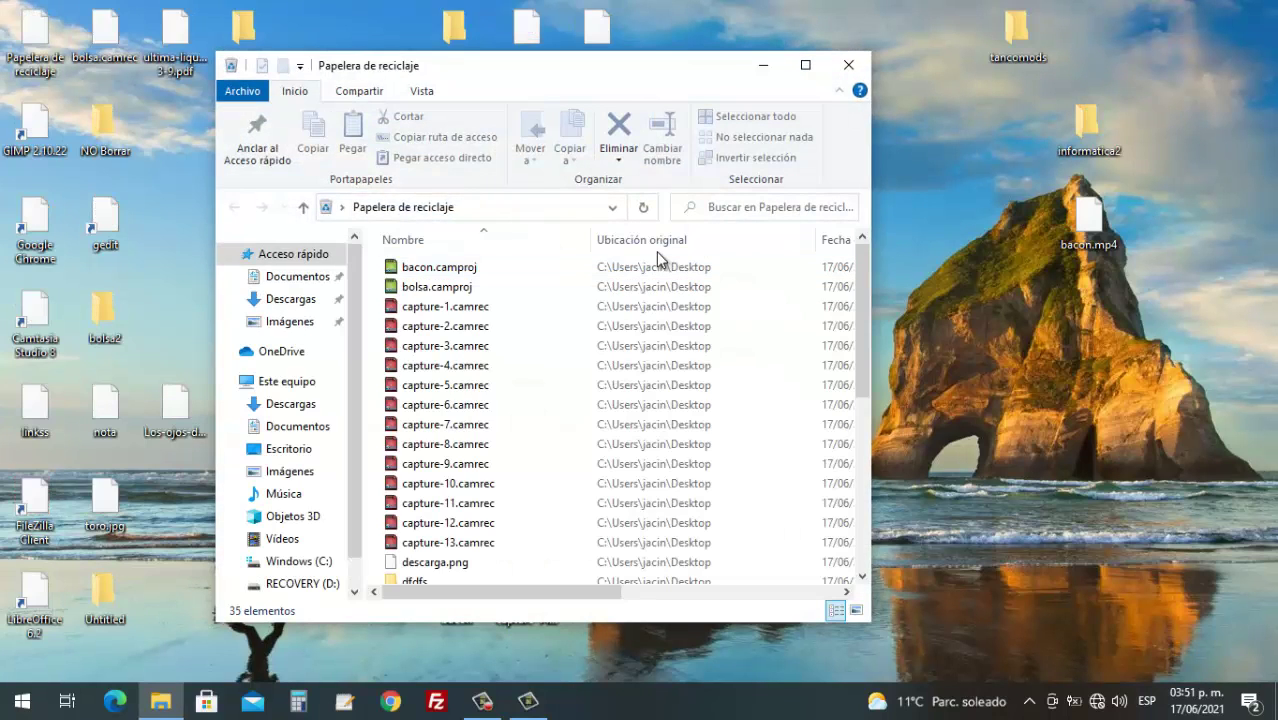
{"action": "scroll", "coordinate": [567, 322], "scroll_direction": "down", "scroll_amount": 6}
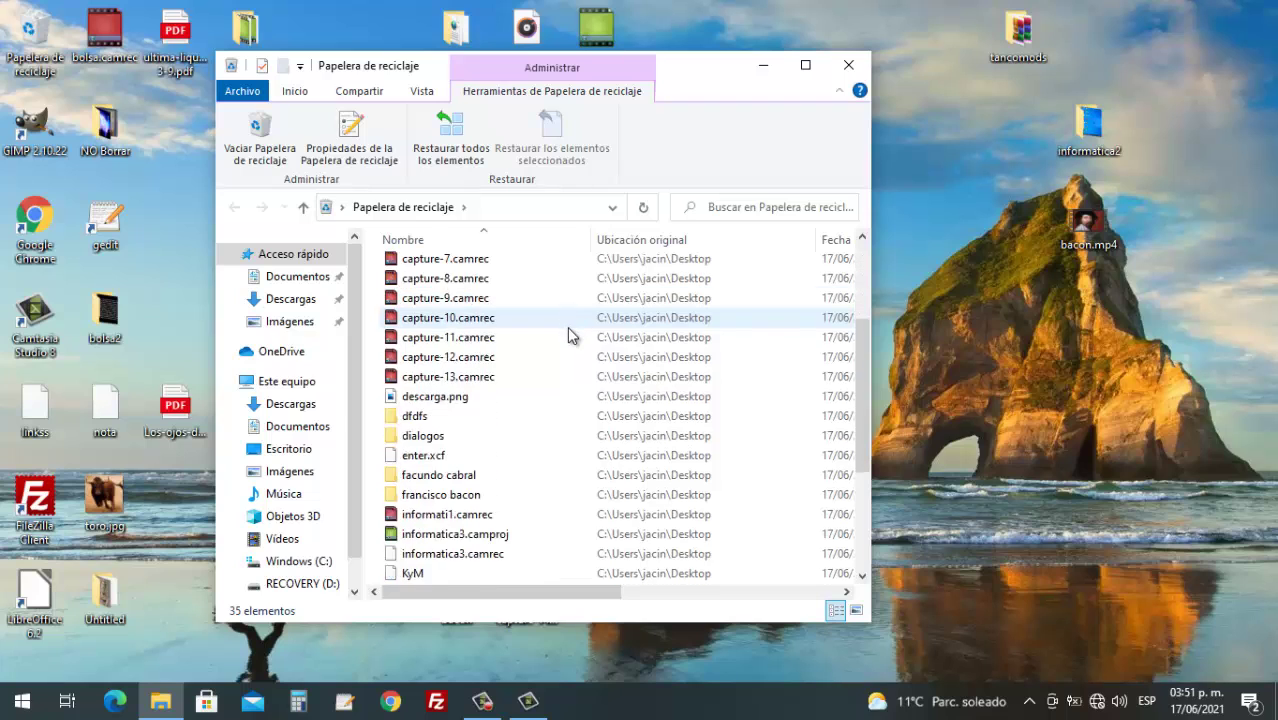
{"action": "scroll", "coordinate": [501, 397], "scroll_direction": "up", "scroll_amount": 6}
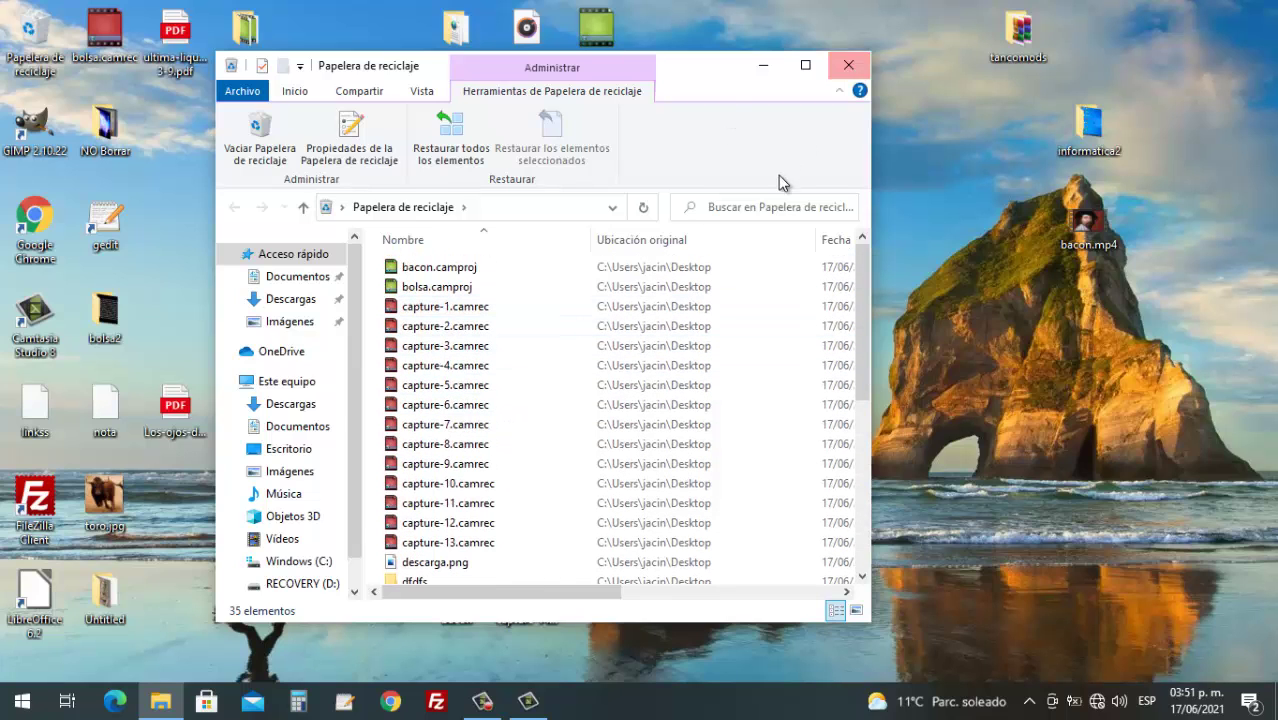
{"action": "scroll", "coordinate": [604, 380], "scroll_direction": "down", "scroll_amount": 6}
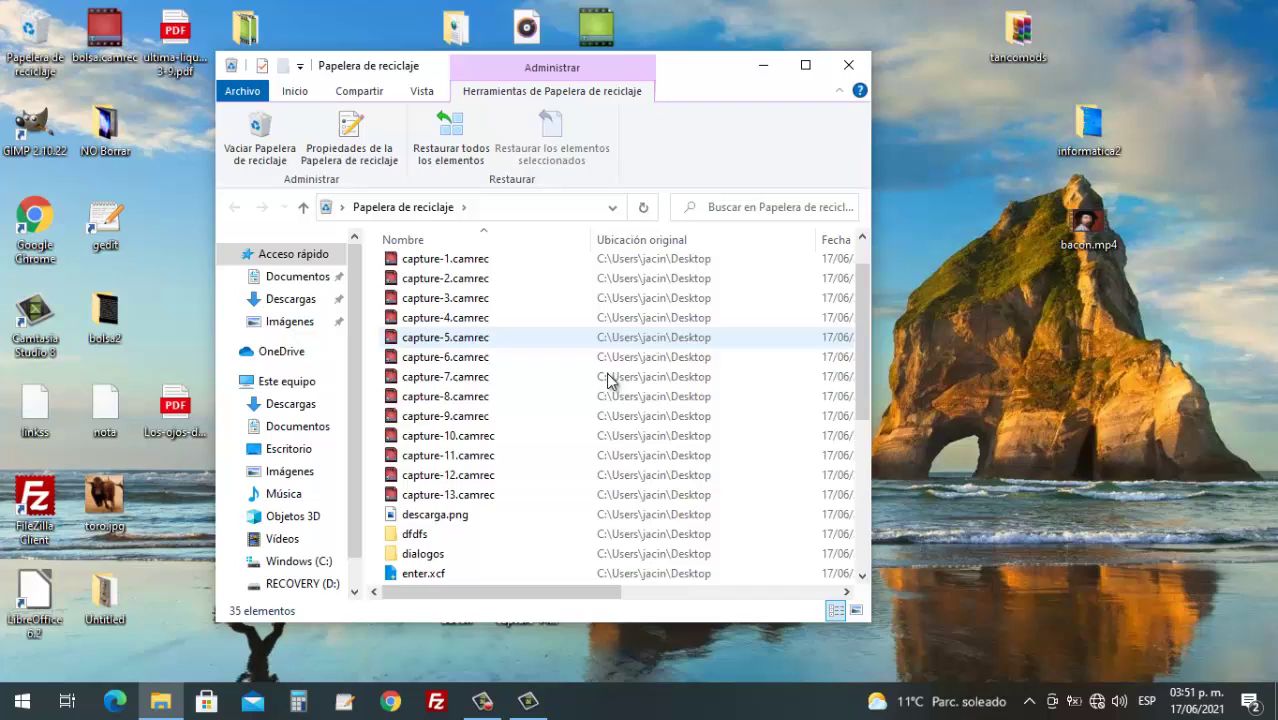
{"action": "left_click", "coordinate": [848, 64]}
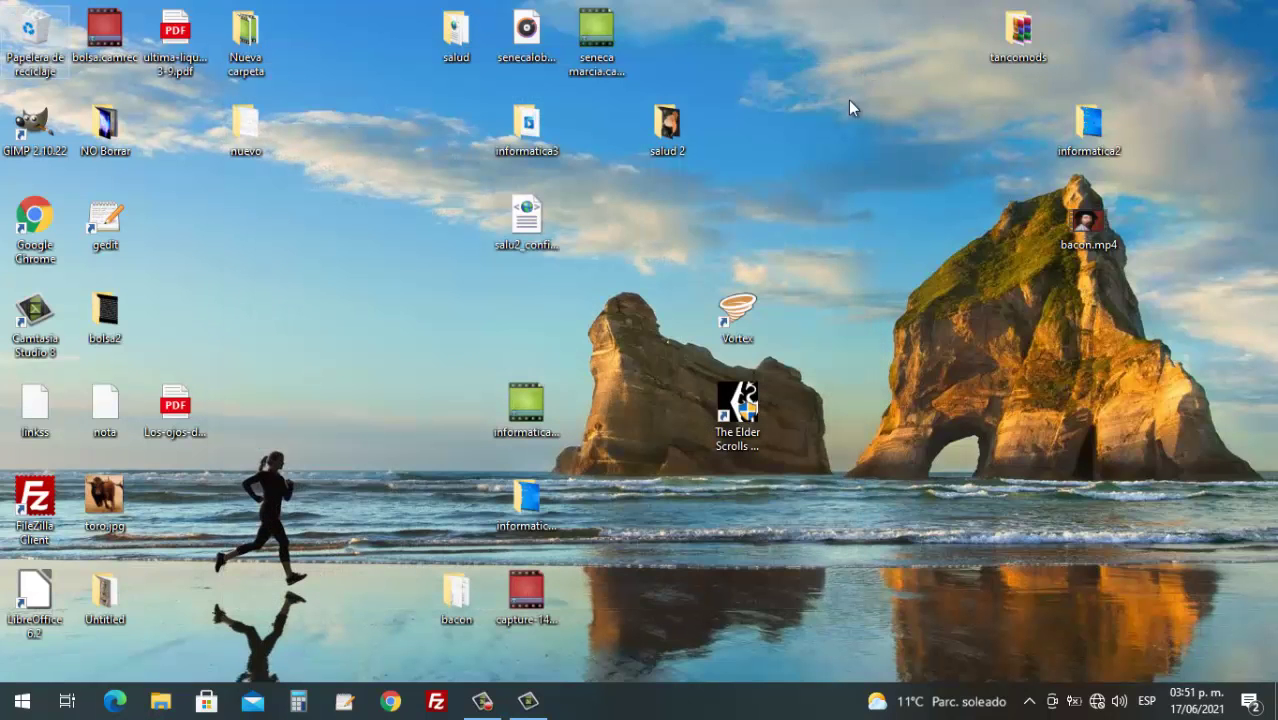
{"action": "right_click", "coordinate": [38, 42]}
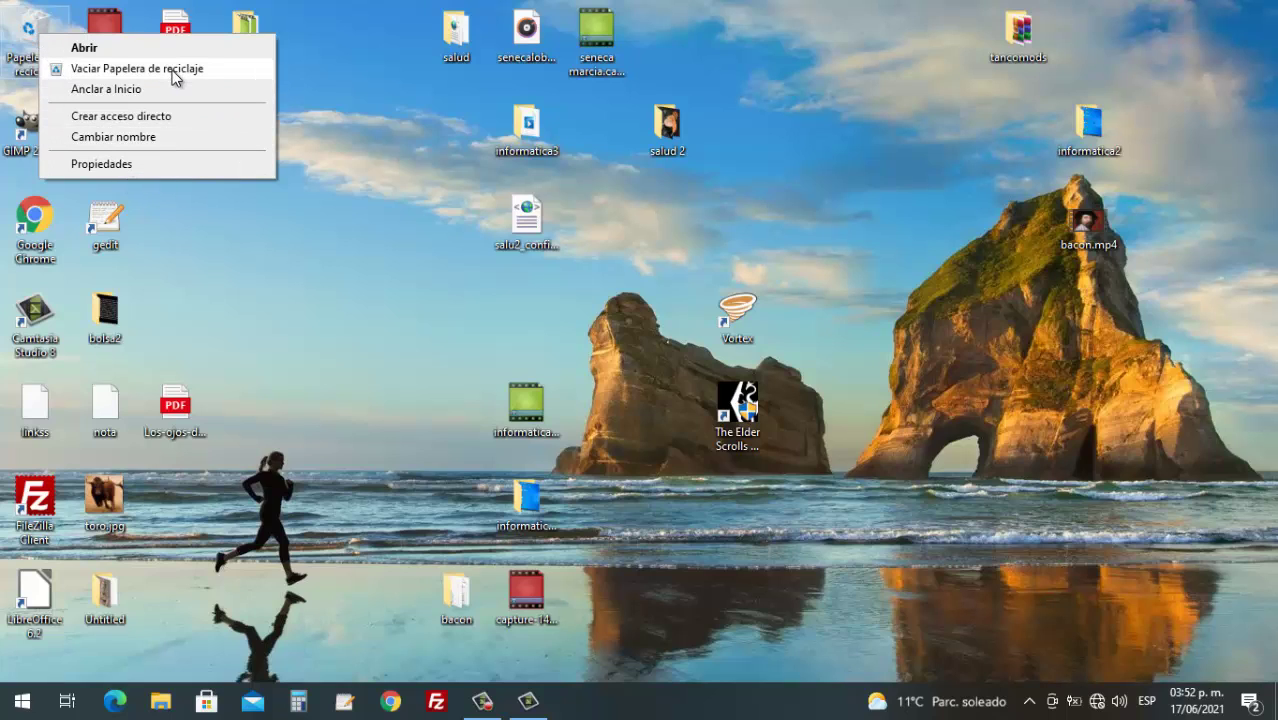
{"action": "left_click", "coordinate": [293, 229]}
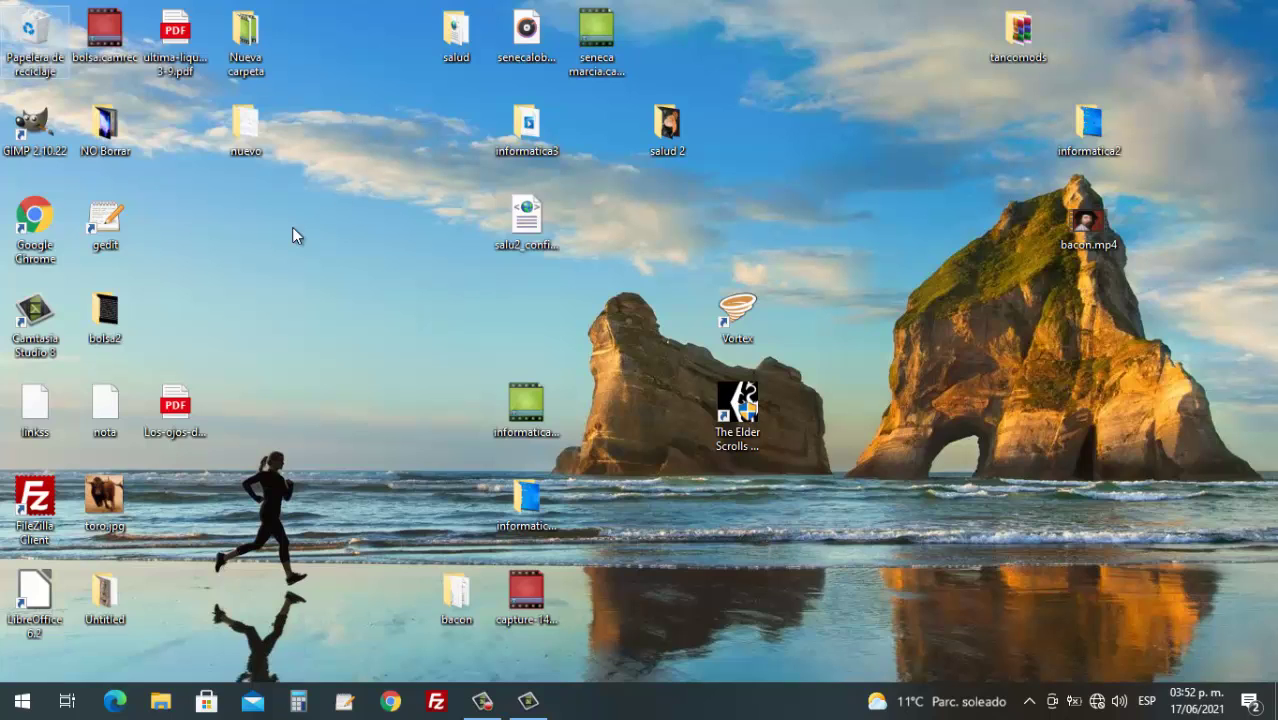
Step: View the Propiedades of the Windows (C:) drive in the file explorer, and close both windows
{"action": "left_click", "coordinate": [158, 701]}
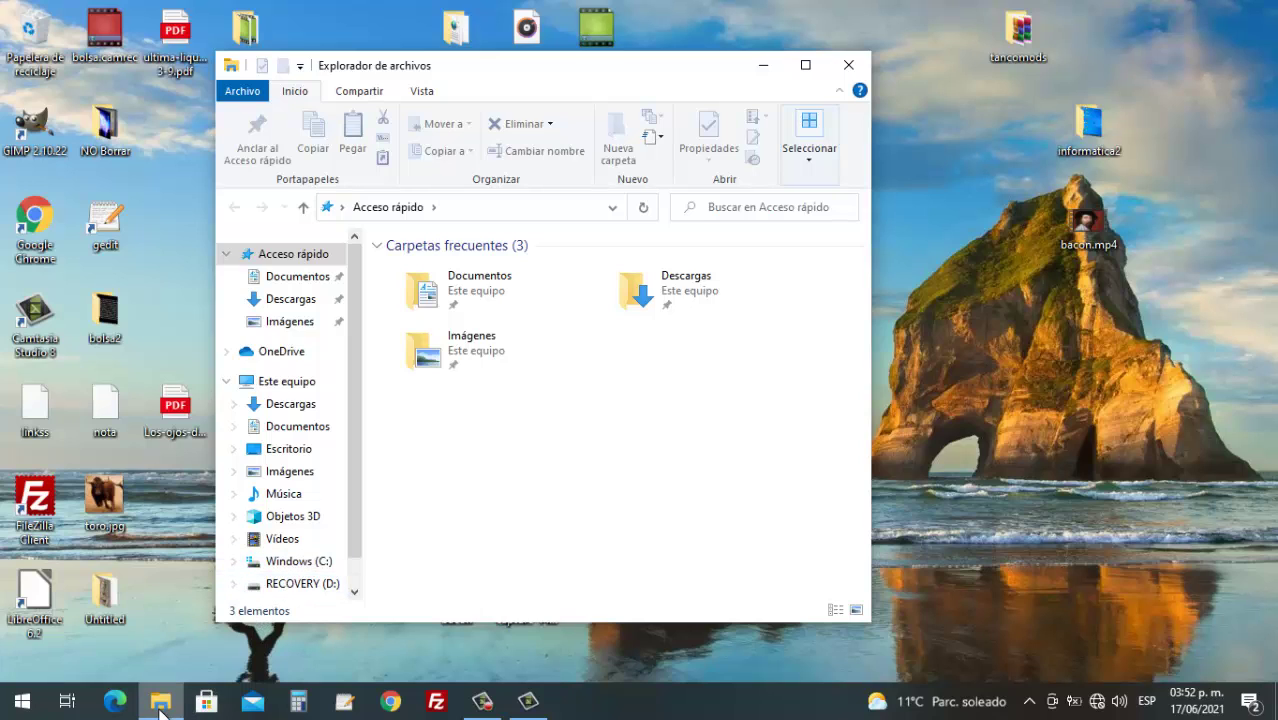
{"action": "mouse_move", "coordinate": [160, 706]}
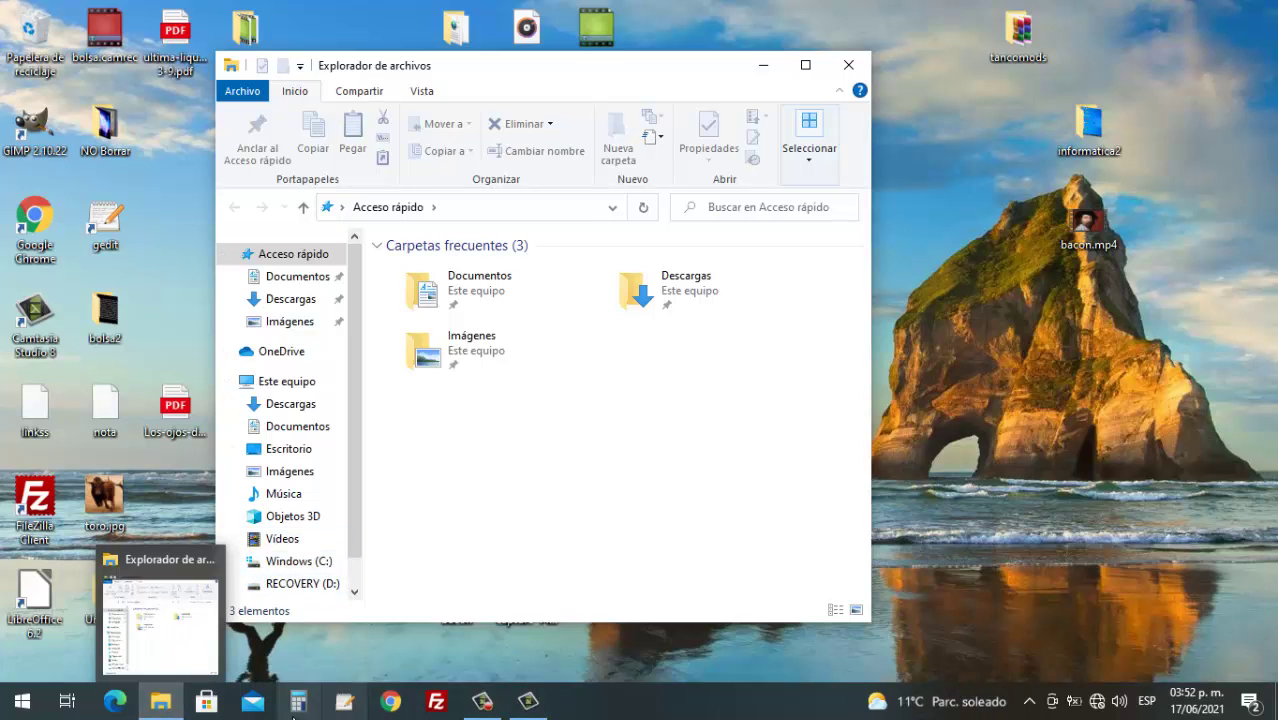
{"action": "left_click", "coordinate": [290, 566]}
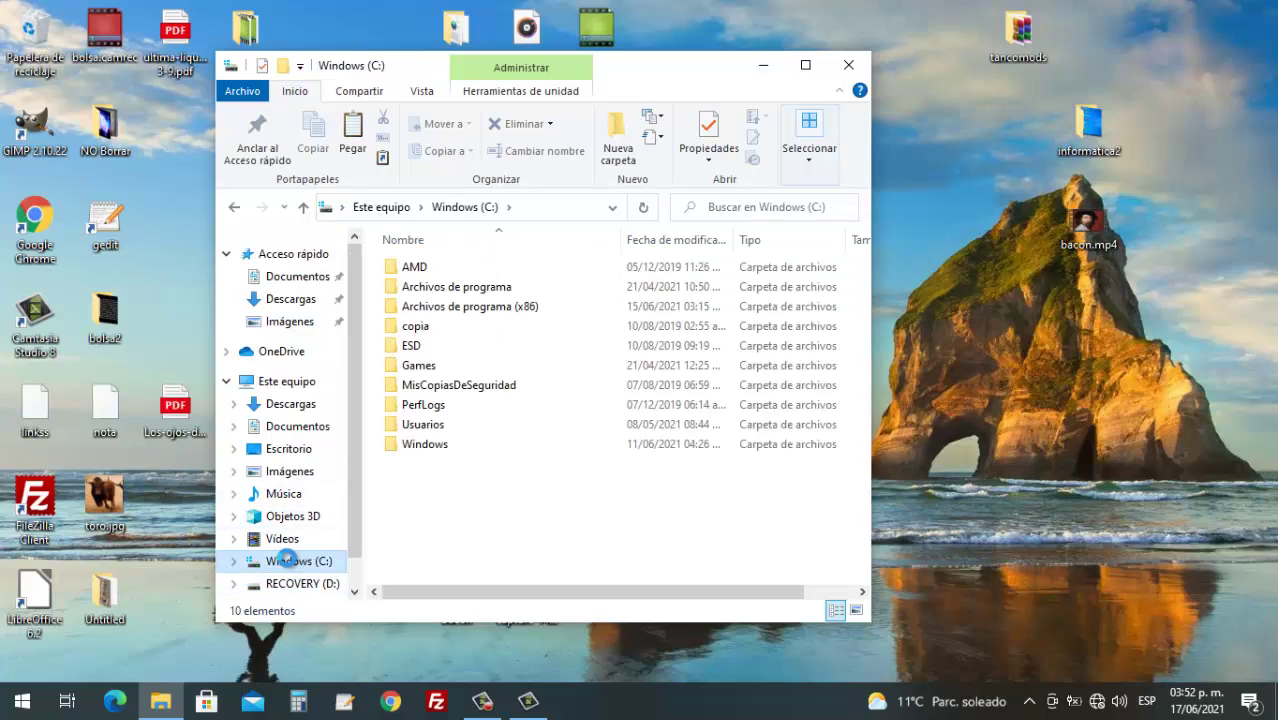
{"action": "right_click", "coordinate": [288, 563]}
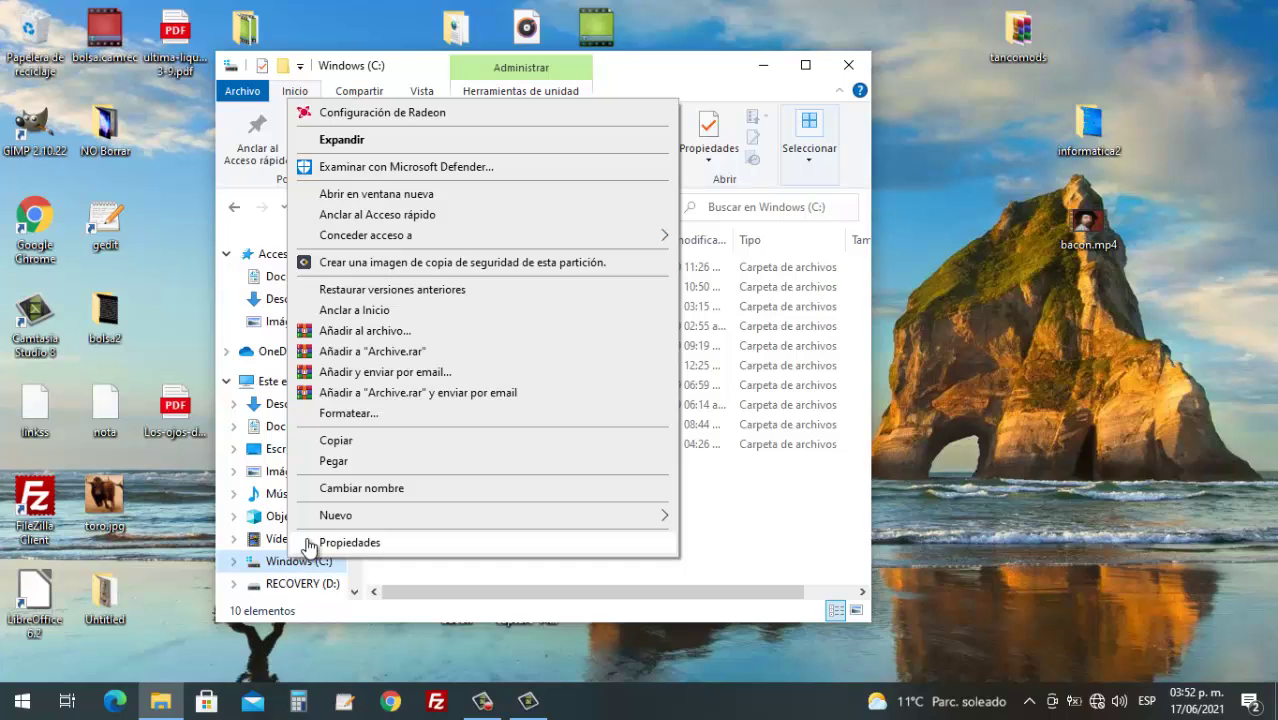
{"action": "left_click", "coordinate": [349, 543]}
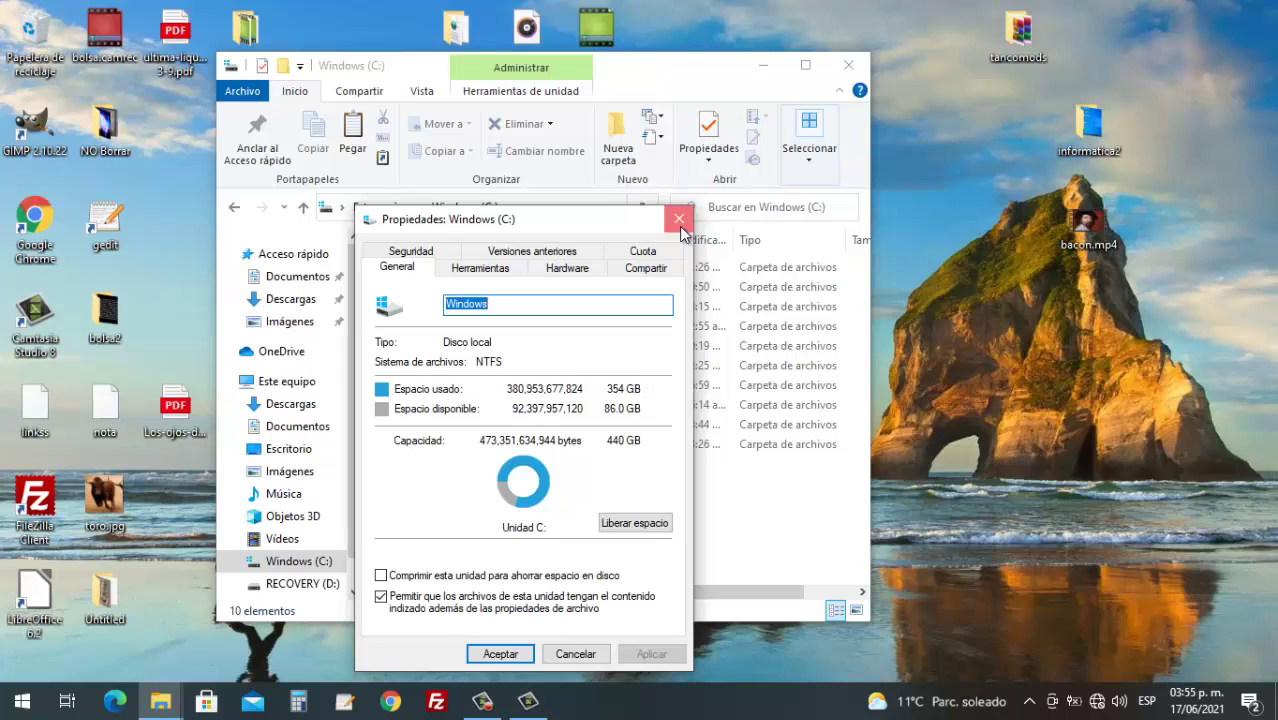
{"action": "left_click", "coordinate": [680, 224]}
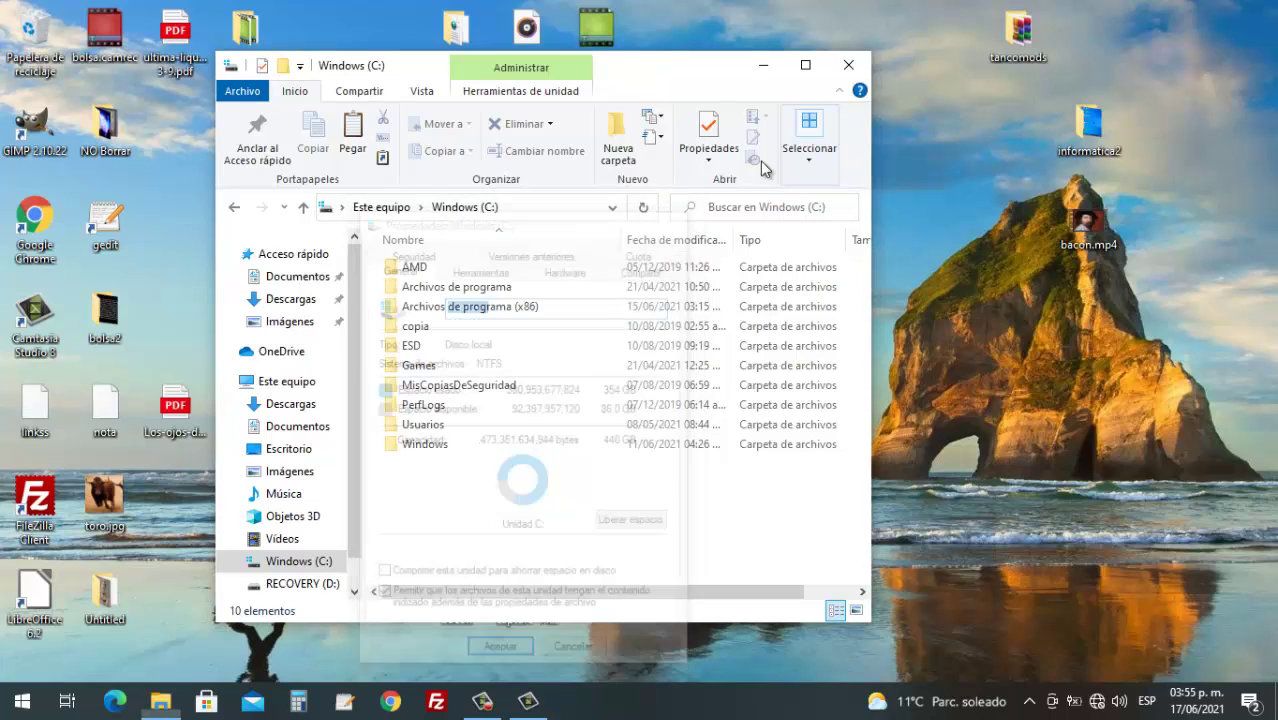
{"action": "left_click", "coordinate": [843, 66]}
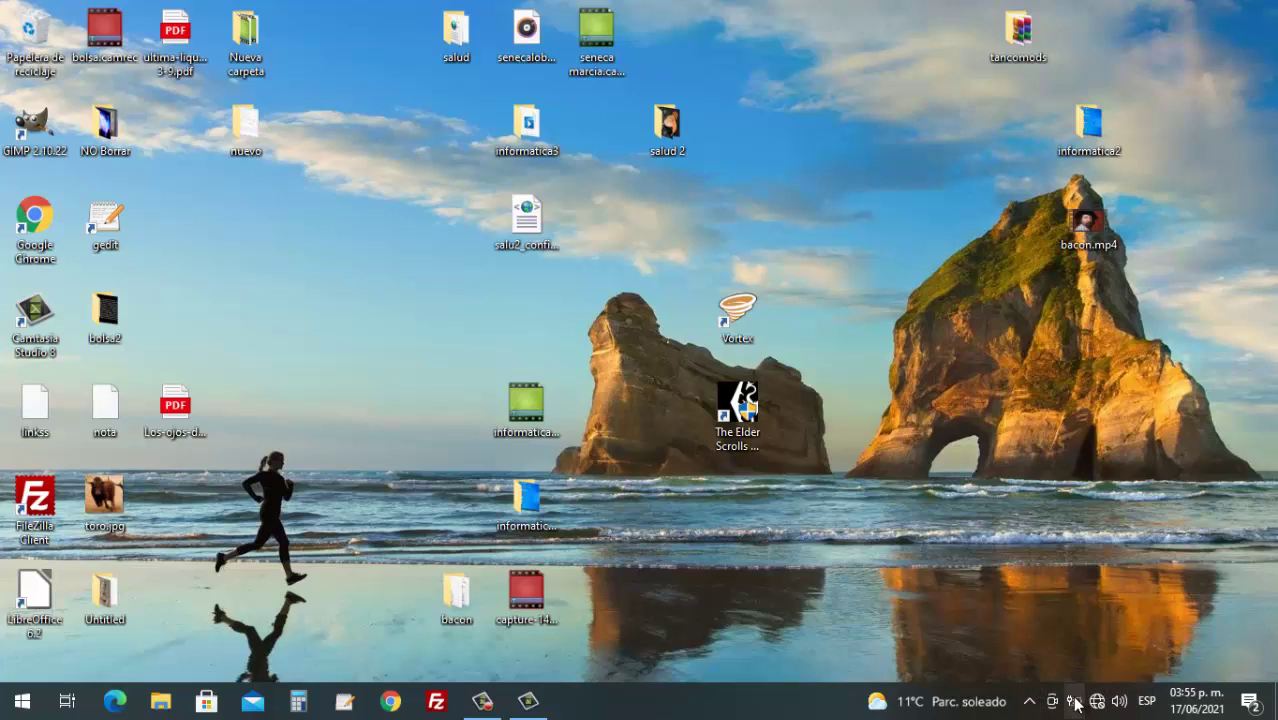
Step: Show the hidden notification-area icons on the desktop, and switch to Google Chrome
{"action": "left_click", "coordinate": [1029, 701]}
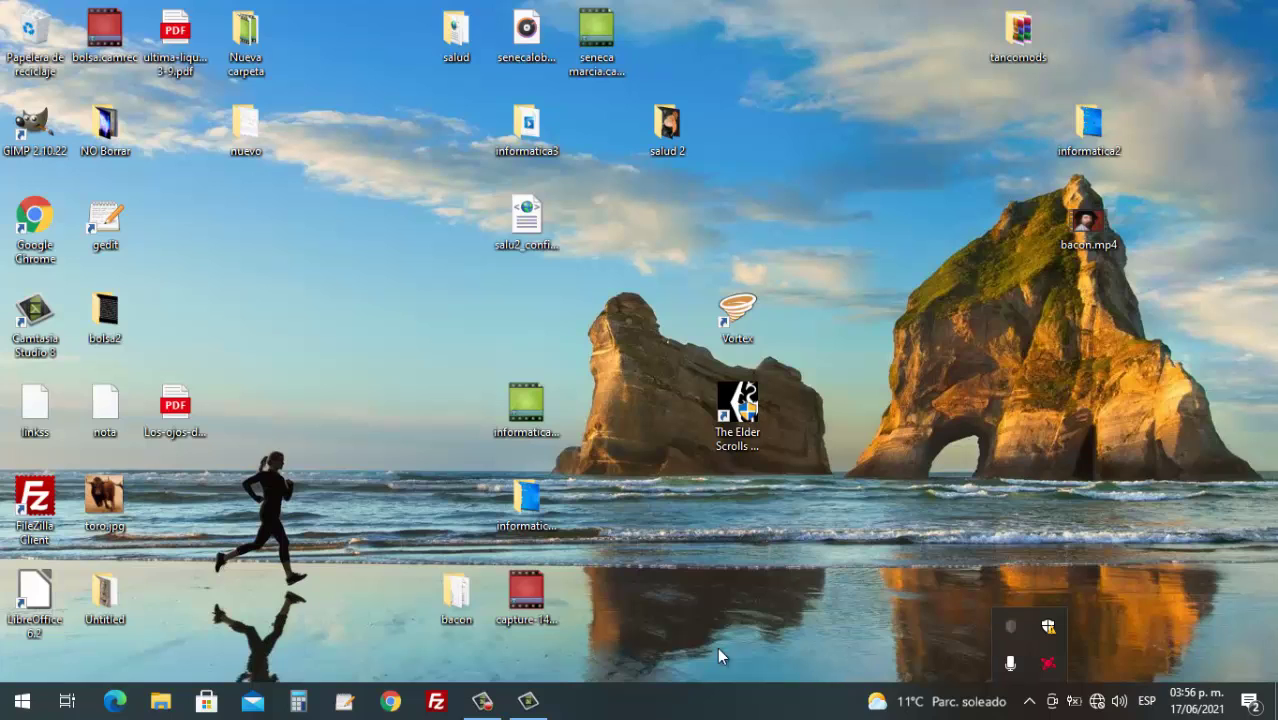
{"action": "left_click", "coordinate": [390, 702]}
{"action": "type", "text": "karper"}
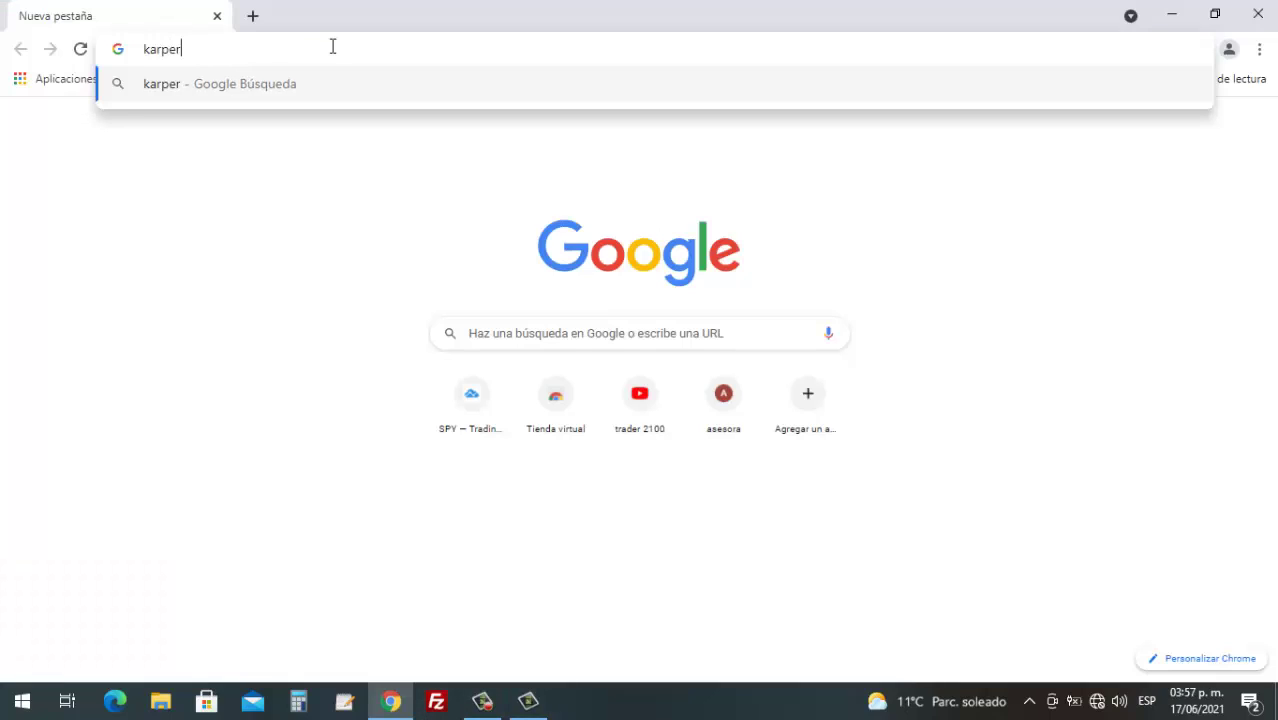
{"action": "key", "text": "BackSpace"}
{"action": "key", "text": "BackSpace"}
{"action": "key", "text": "BackSpace"}
{"action": "key", "text": "BackSpace"}
{"action": "key", "text": "BackSpace"}
{"action": "key", "text": "BackSpace"}
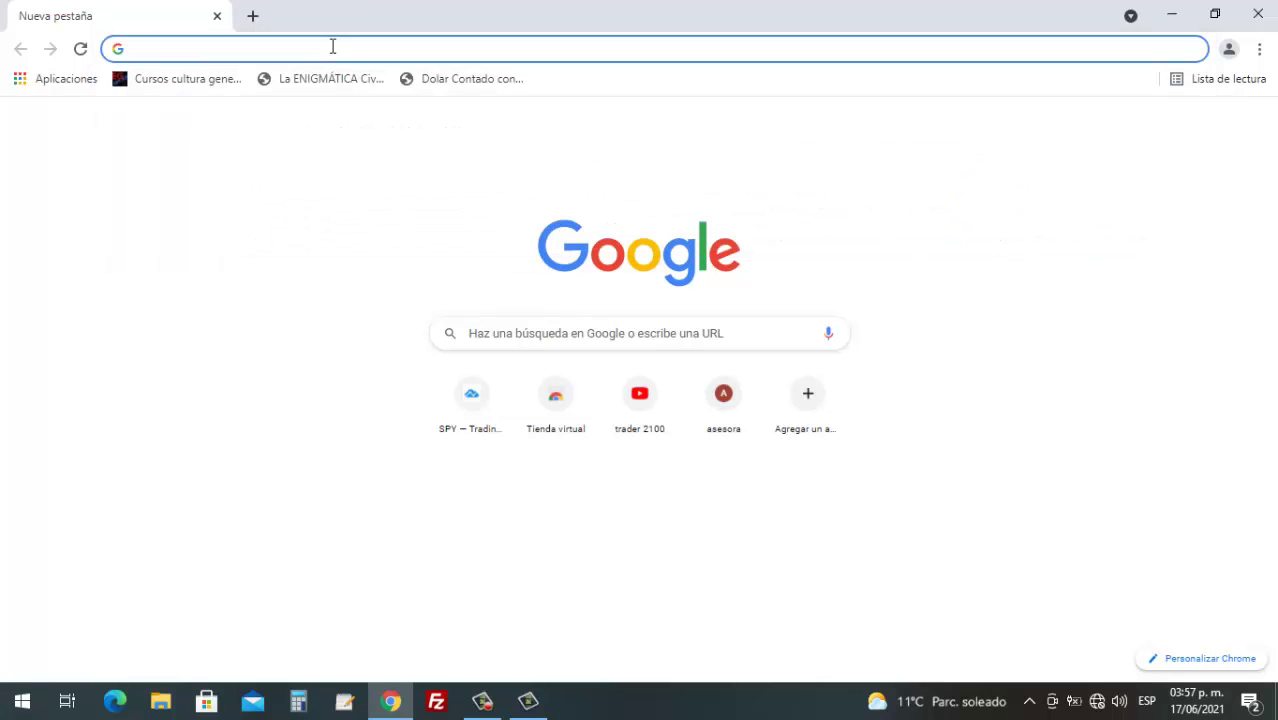
Step: Search Google for "antivirus"
{"action": "type", "text": "a"}
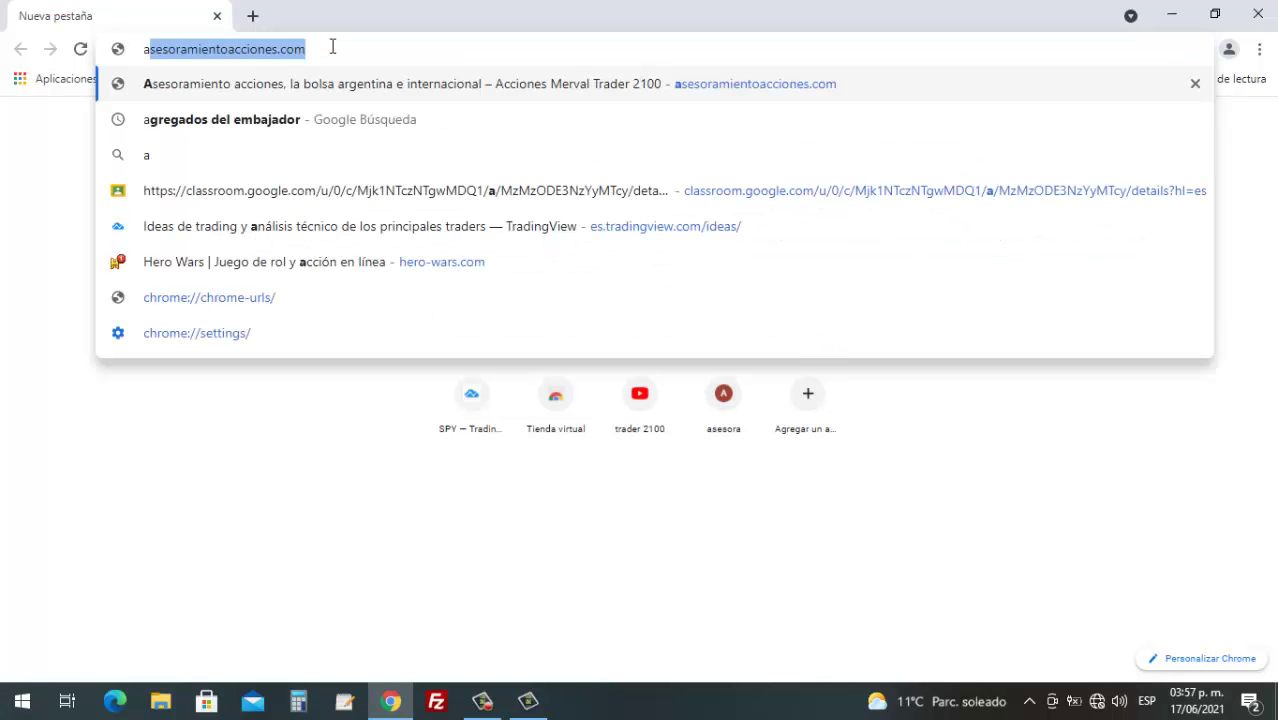
{"action": "type", "text": "nt"}
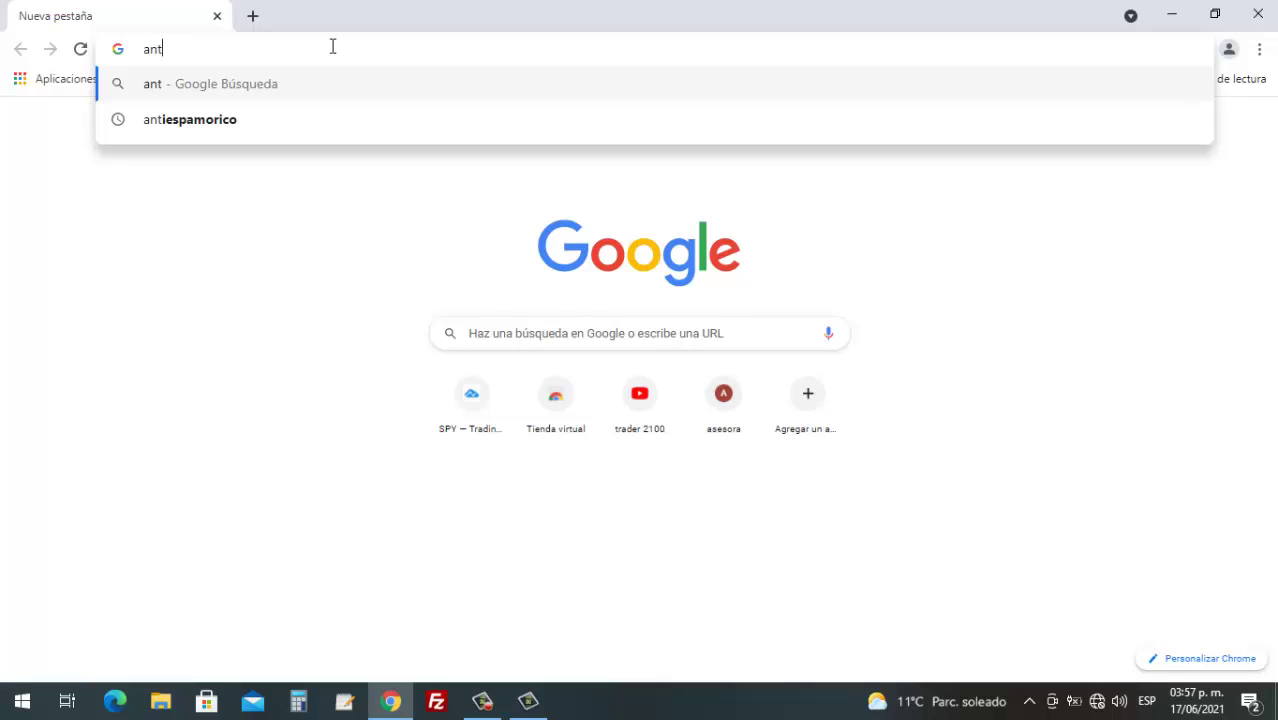
{"action": "type", "text": "ivir"}
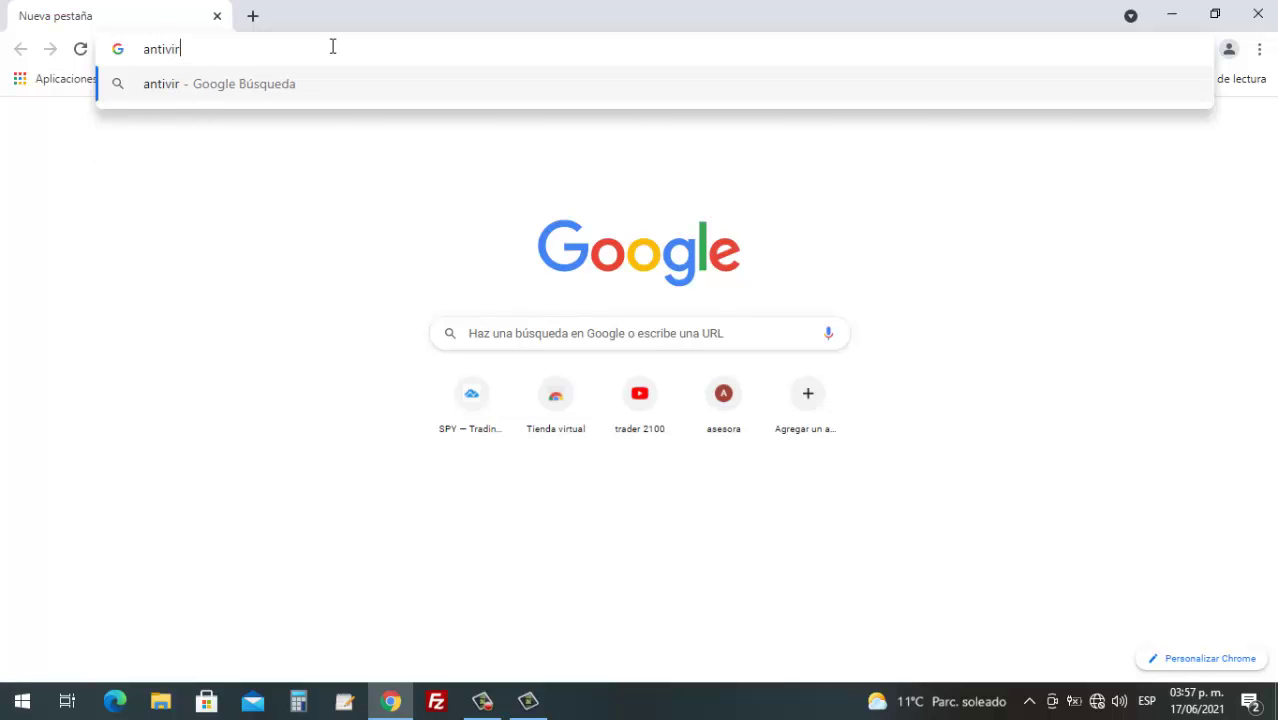
{"action": "type", "text": "us"}
{"action": "key", "text": "Return"}
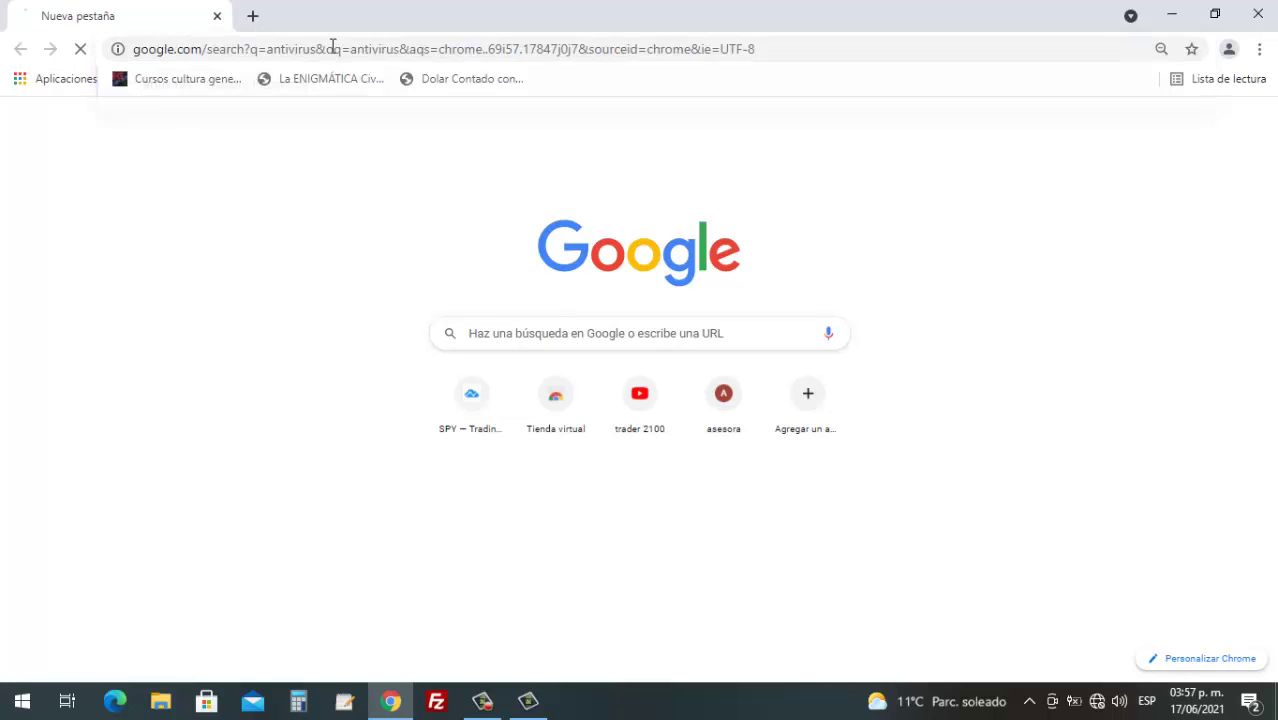
Step: Examine the antivirus search results, comparing the listed products, free download offers, videos and related searches down to the page's end
{"action": "scroll", "coordinate": [291, 400], "scroll_direction": "down", "scroll_amount": 1}
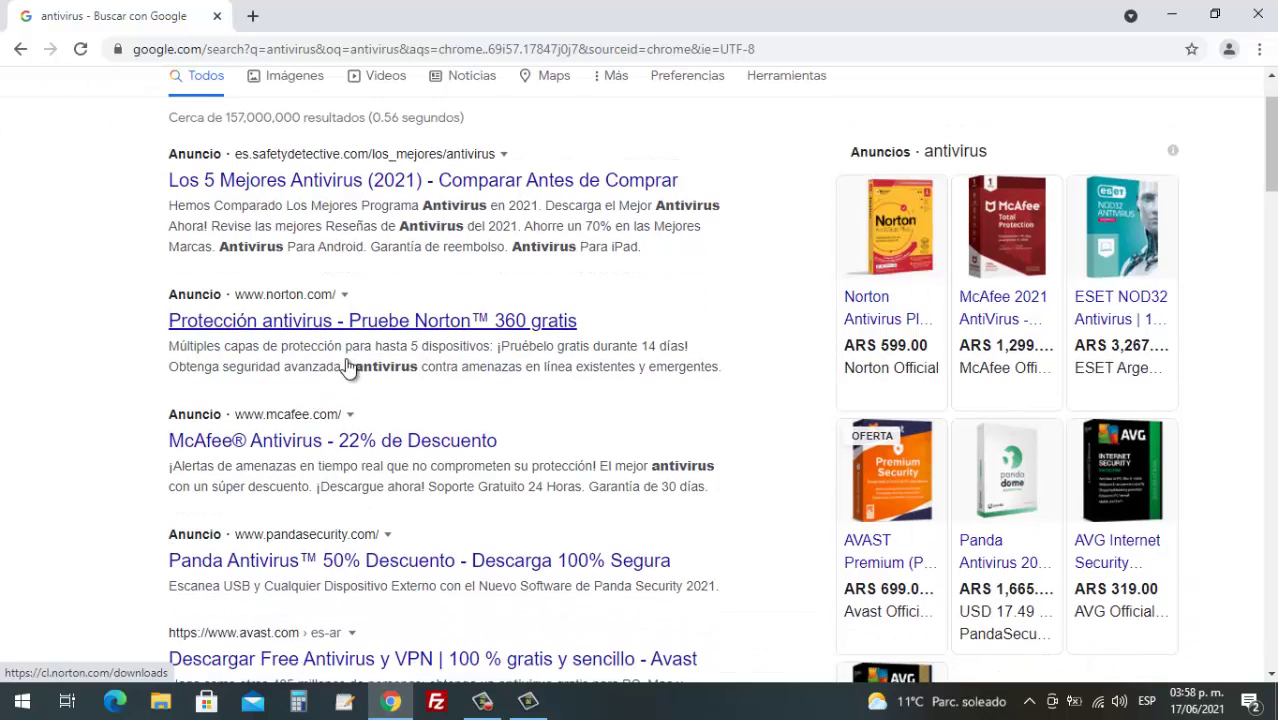
{"action": "scroll", "coordinate": [296, 360], "scroll_direction": "up", "scroll_amount": 1}
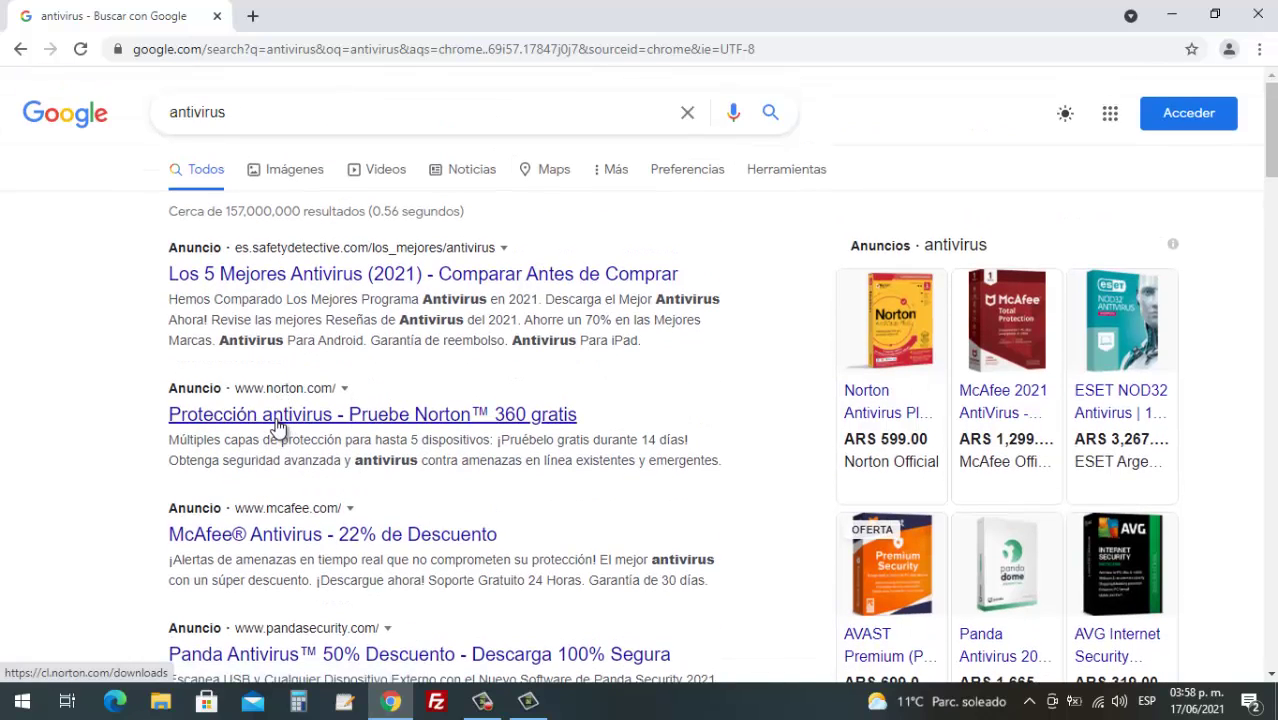
{"action": "scroll", "coordinate": [278, 428], "scroll_direction": "down", "scroll_amount": 1}
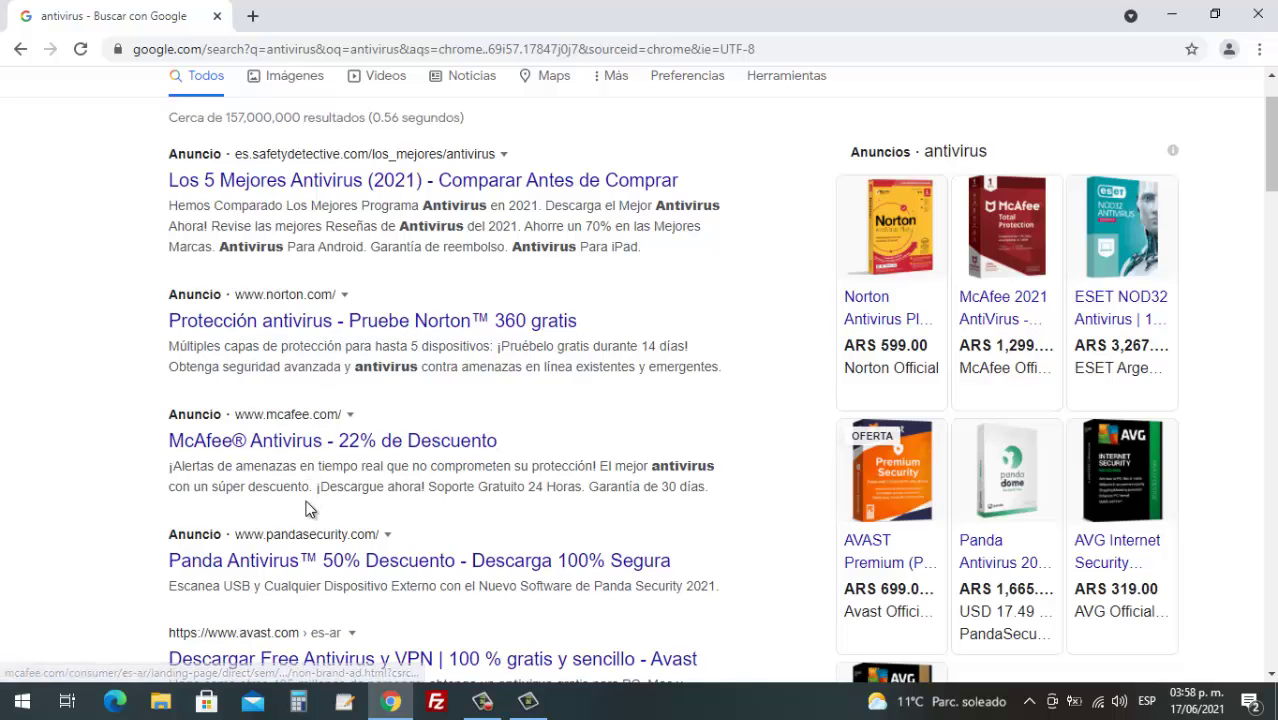
{"action": "scroll", "coordinate": [292, 371], "scroll_direction": "down", "scroll_amount": 1}
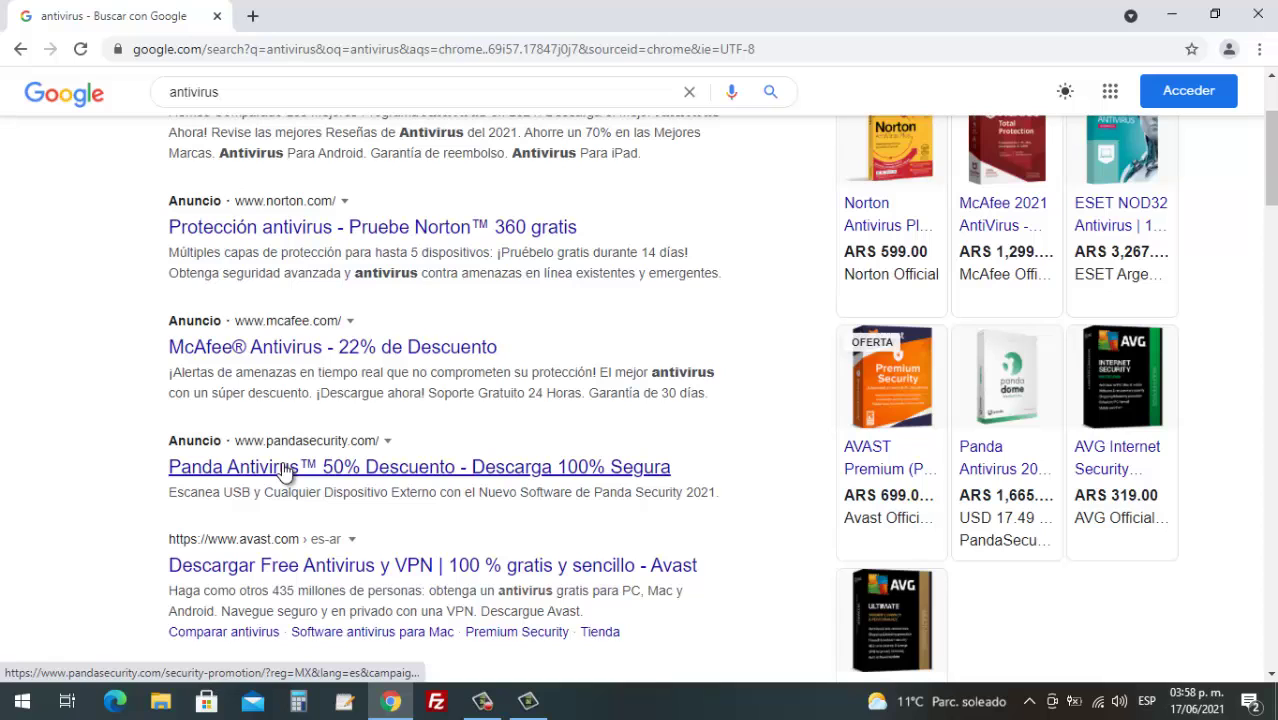
{"action": "scroll", "coordinate": [270, 490], "scroll_direction": "down", "scroll_amount": 2}
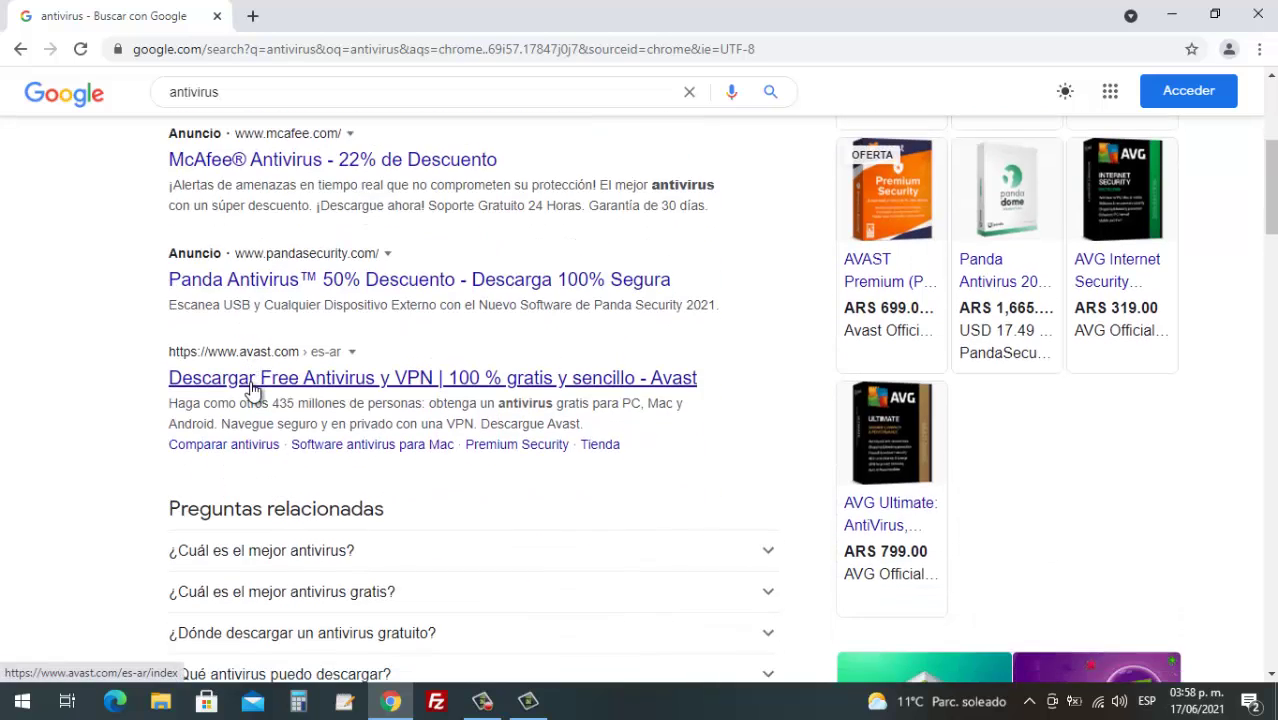
{"action": "scroll", "coordinate": [255, 395], "scroll_direction": "down", "scroll_amount": 5}
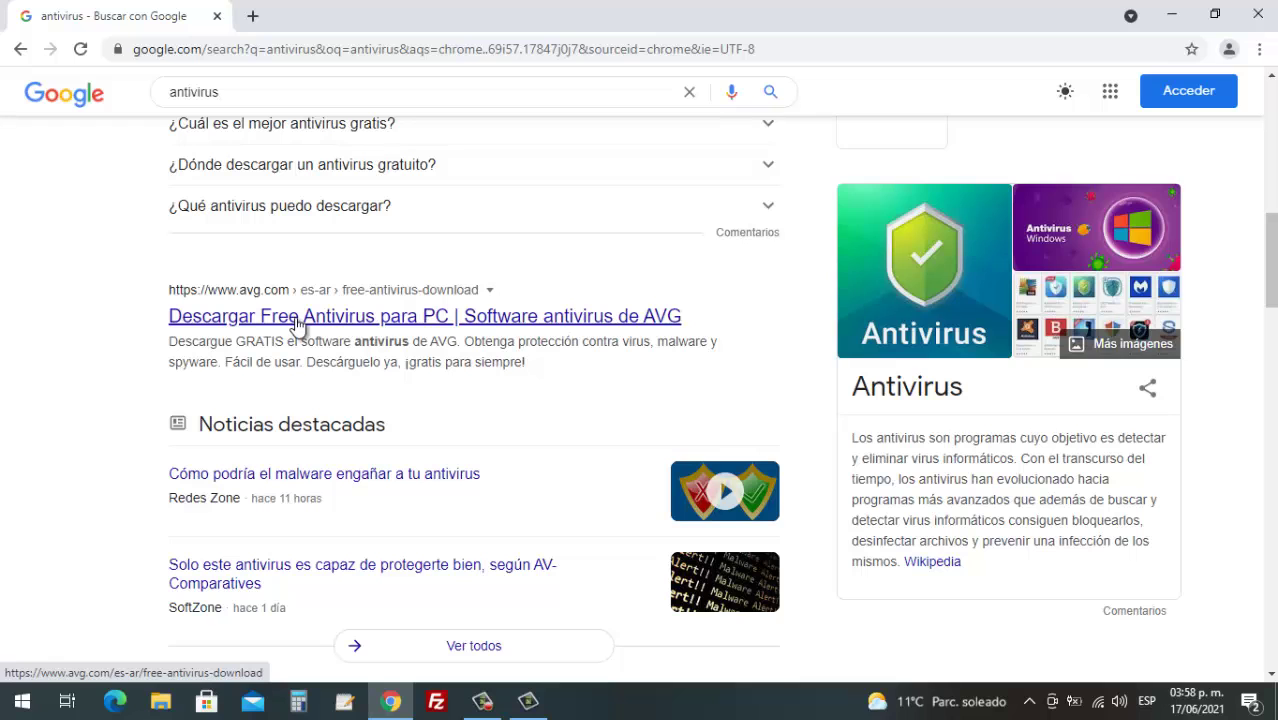
{"action": "scroll", "coordinate": [280, 330], "scroll_direction": "down", "scroll_amount": 3}
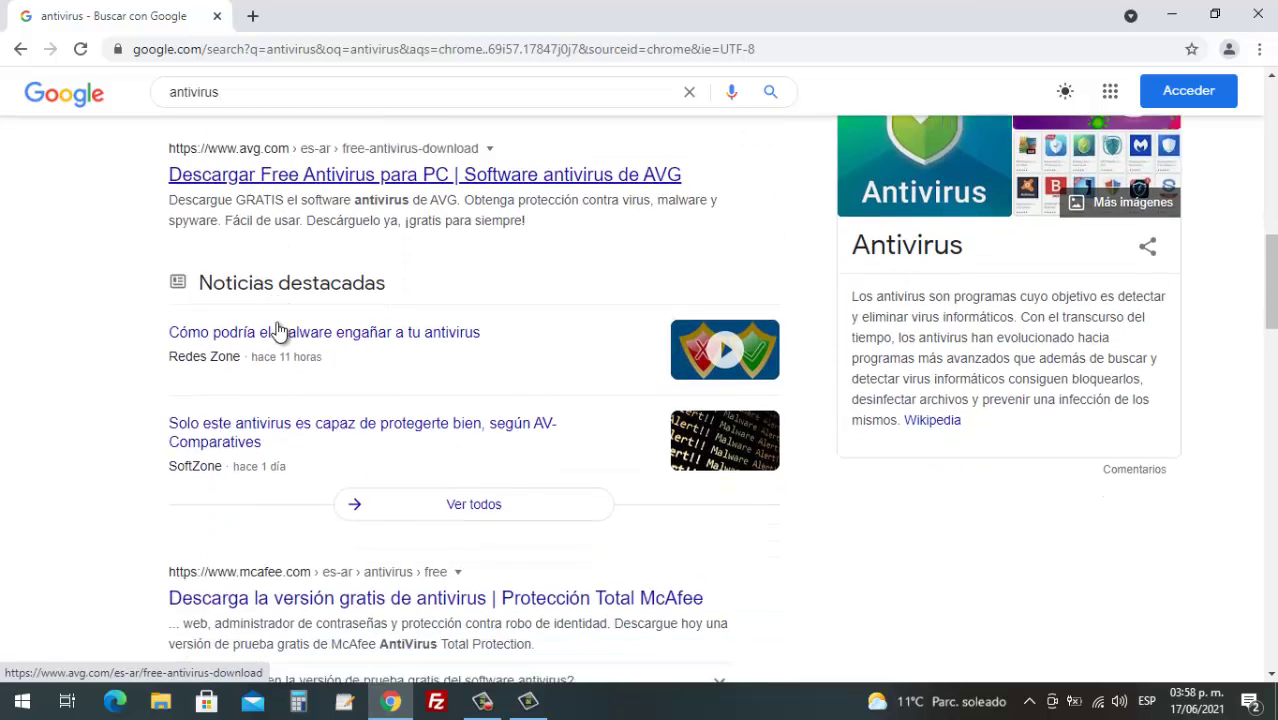
{"action": "scroll", "coordinate": [272, 427], "scroll_direction": "down", "scroll_amount": 4}
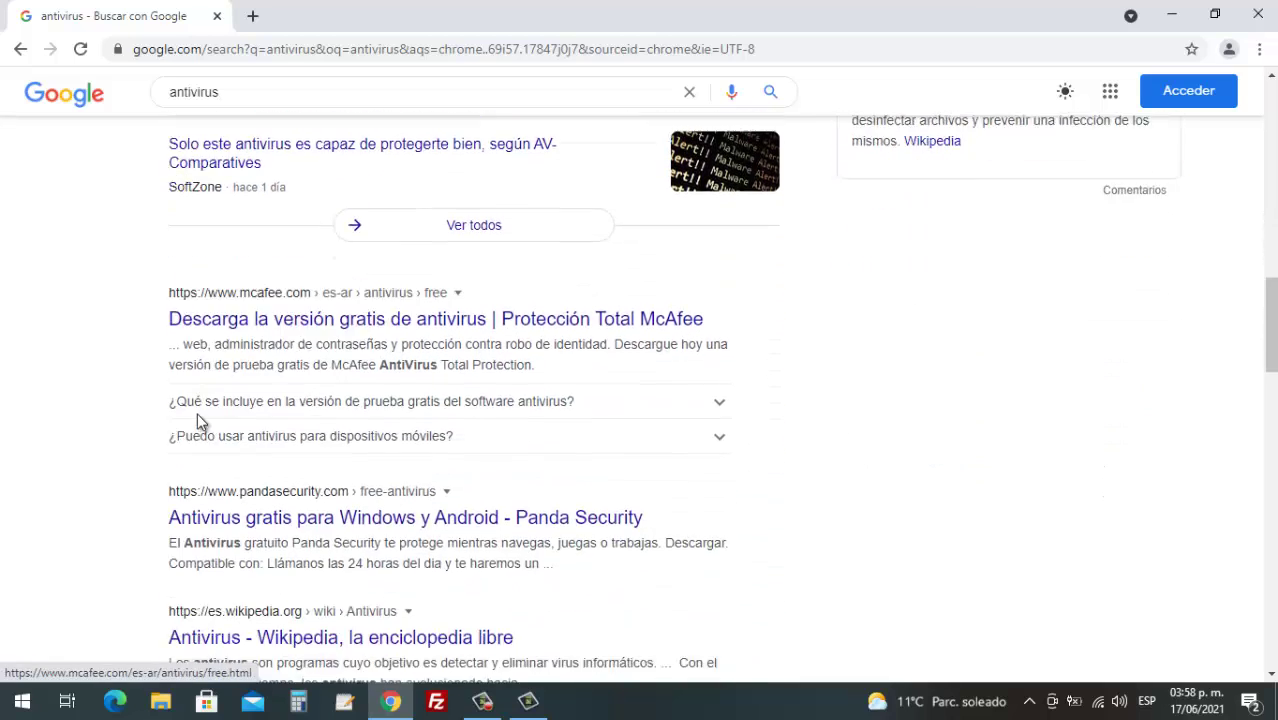
{"action": "scroll", "coordinate": [151, 425], "scroll_direction": "down", "scroll_amount": 3}
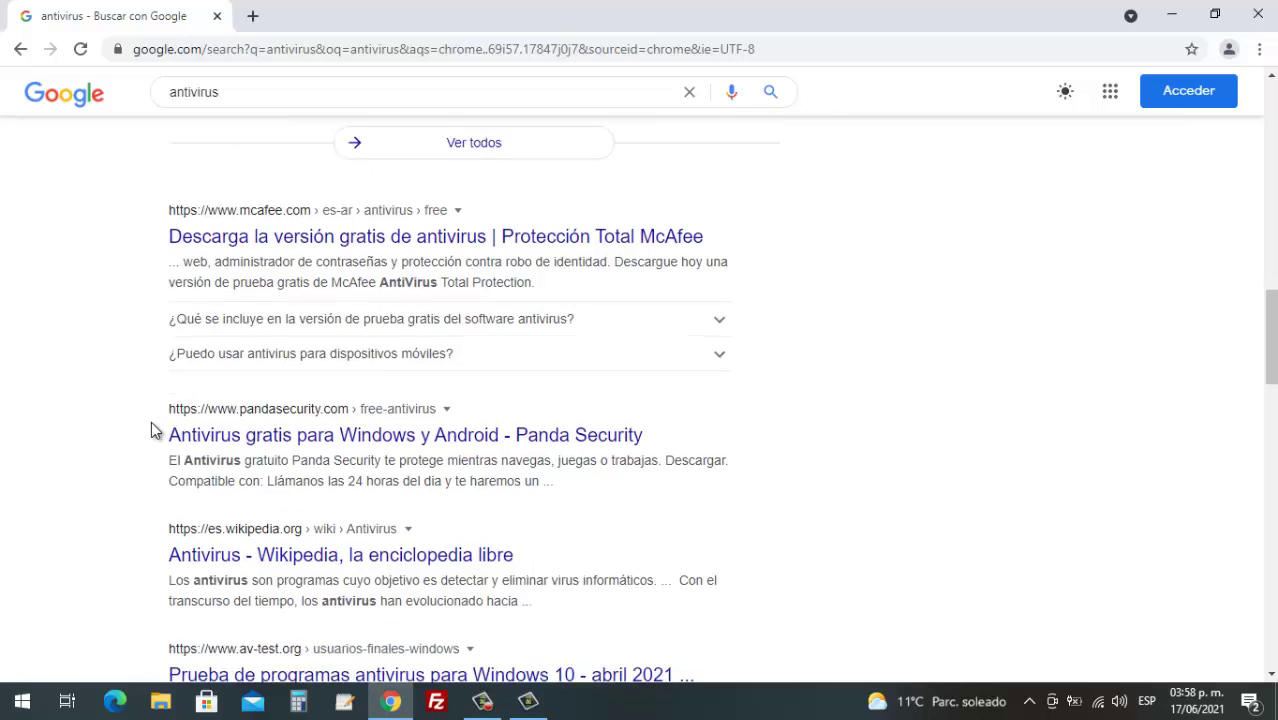
{"action": "scroll", "coordinate": [151, 425], "scroll_direction": "down", "scroll_amount": 2}
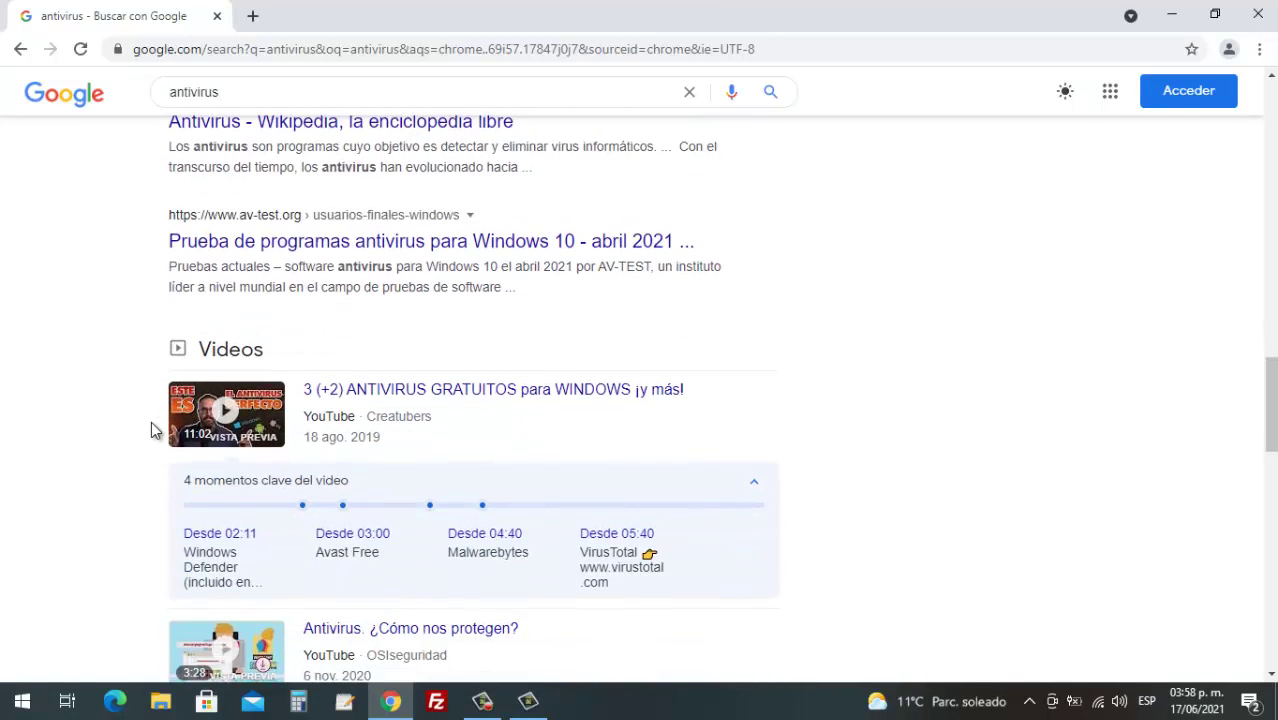
{"action": "scroll", "coordinate": [151, 430], "scroll_direction": "down", "scroll_amount": 4}
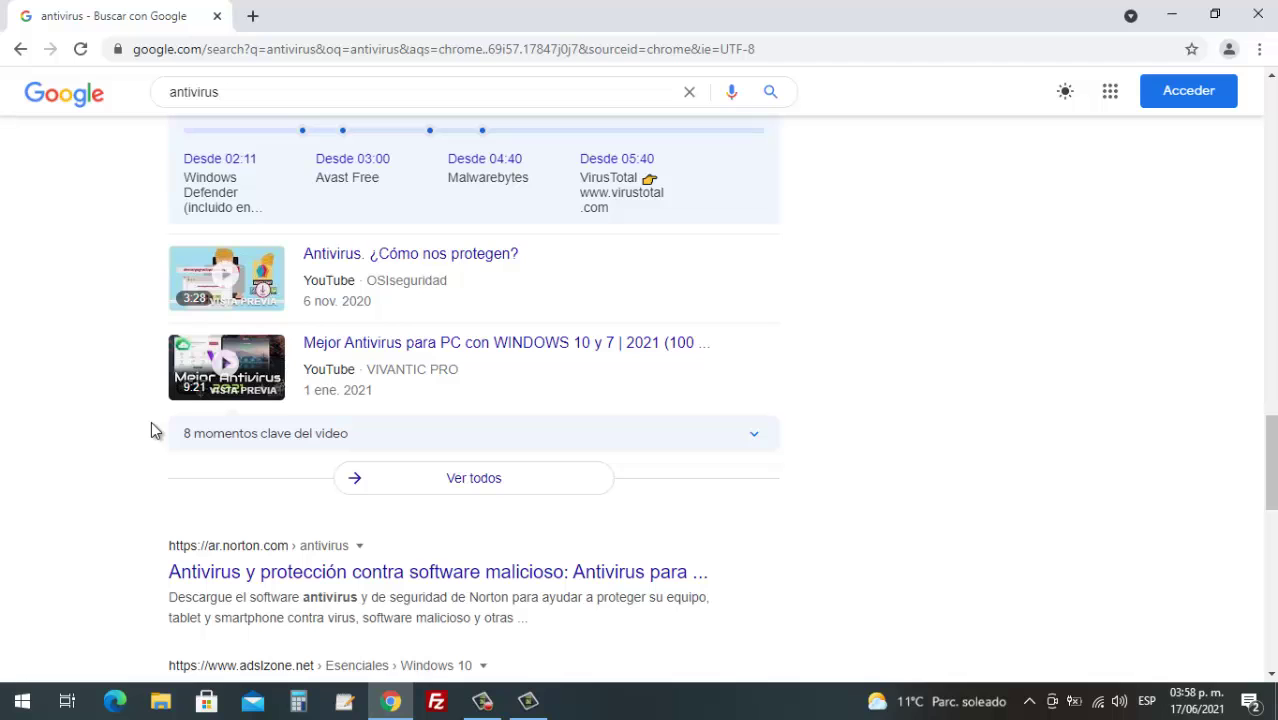
{"action": "scroll", "coordinate": [151, 430], "scroll_direction": "down", "scroll_amount": 3}
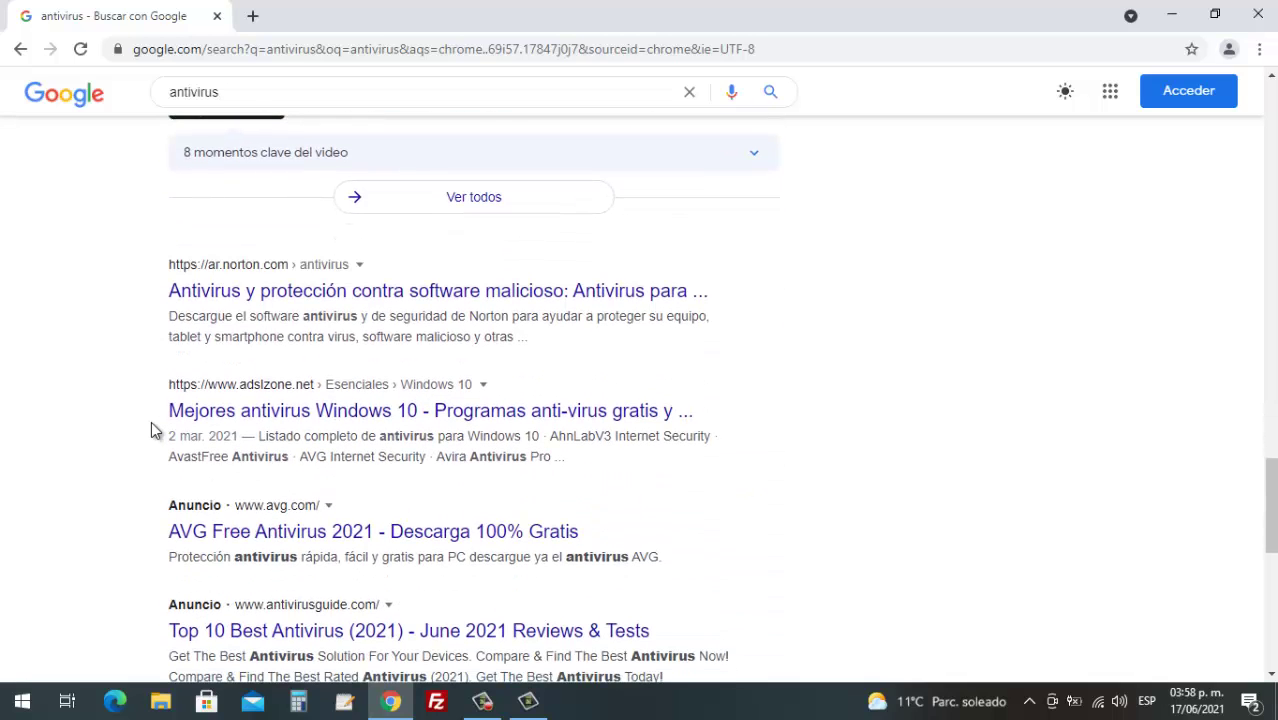
{"action": "scroll", "coordinate": [151, 430], "scroll_direction": "down", "scroll_amount": 3}
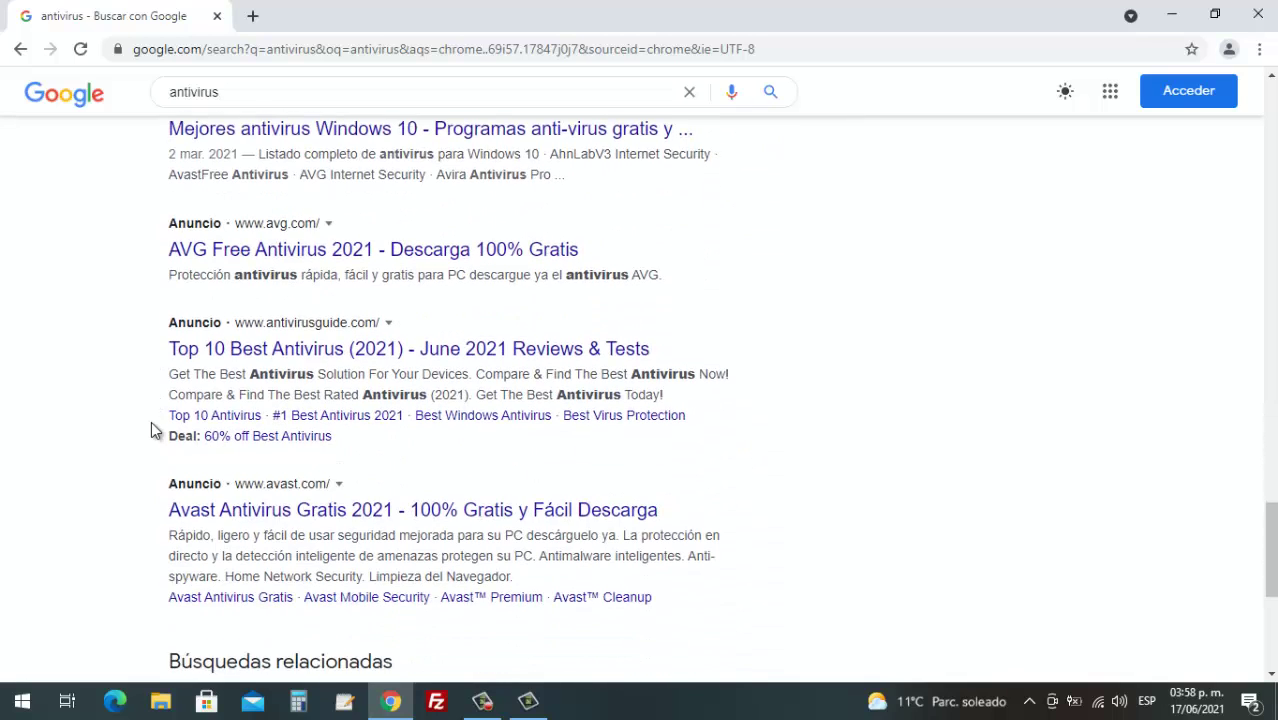
{"action": "scroll", "coordinate": [151, 430], "scroll_direction": "down", "scroll_amount": 3}
{"action": "scroll", "coordinate": [156, 410], "scroll_direction": "up", "scroll_amount": 13}
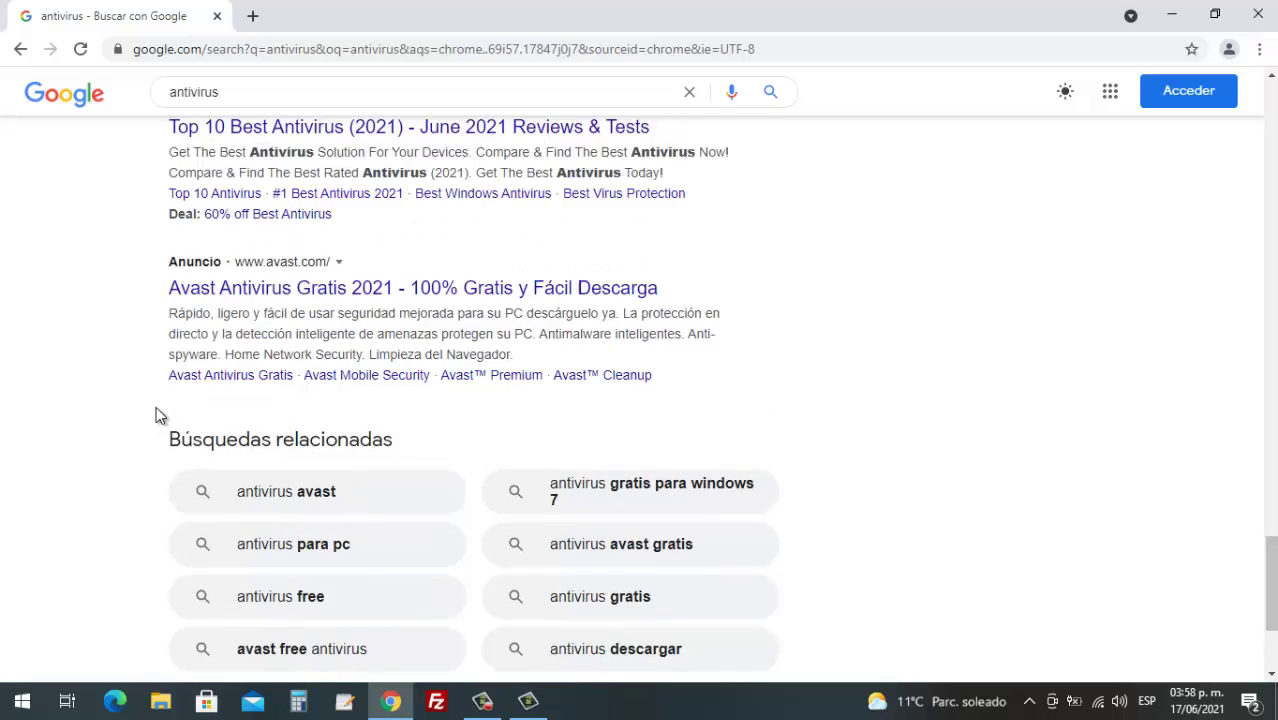
Step: Search Google for "antivirus kaspersky gratis" and look over the first results
{"action": "left_click", "coordinate": [226, 90]}
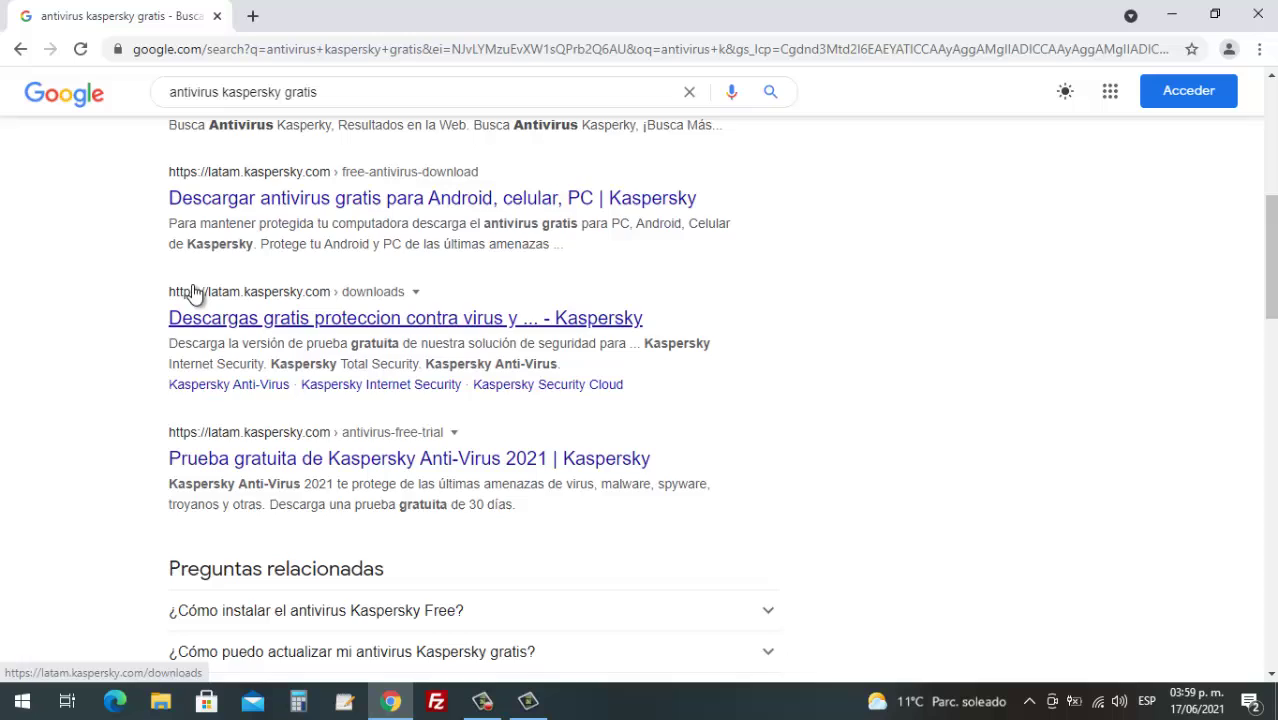
{"action": "scroll", "coordinate": [200, 300], "scroll_direction": "up", "scroll_amount": 6}
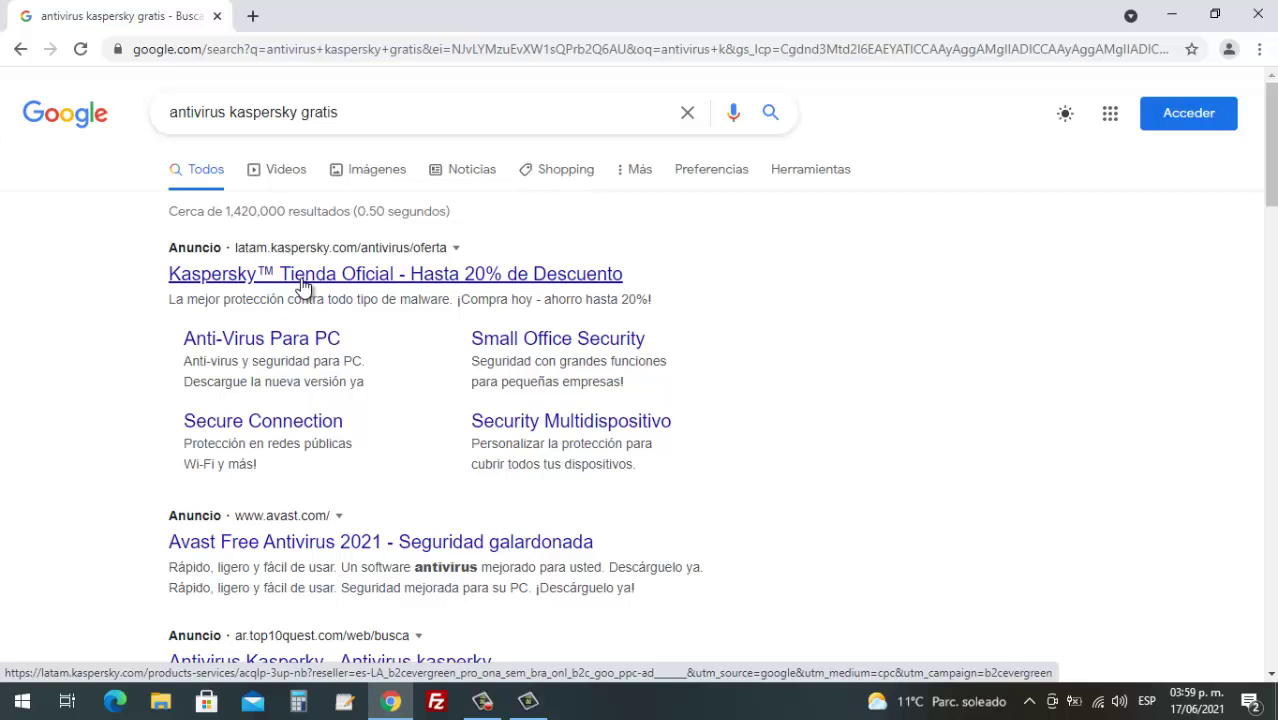
{"action": "scroll", "coordinate": [300, 388], "scroll_direction": "down", "scroll_amount": 2}
{"action": "scroll", "coordinate": [300, 388], "scroll_direction": "down", "scroll_amount": 1}
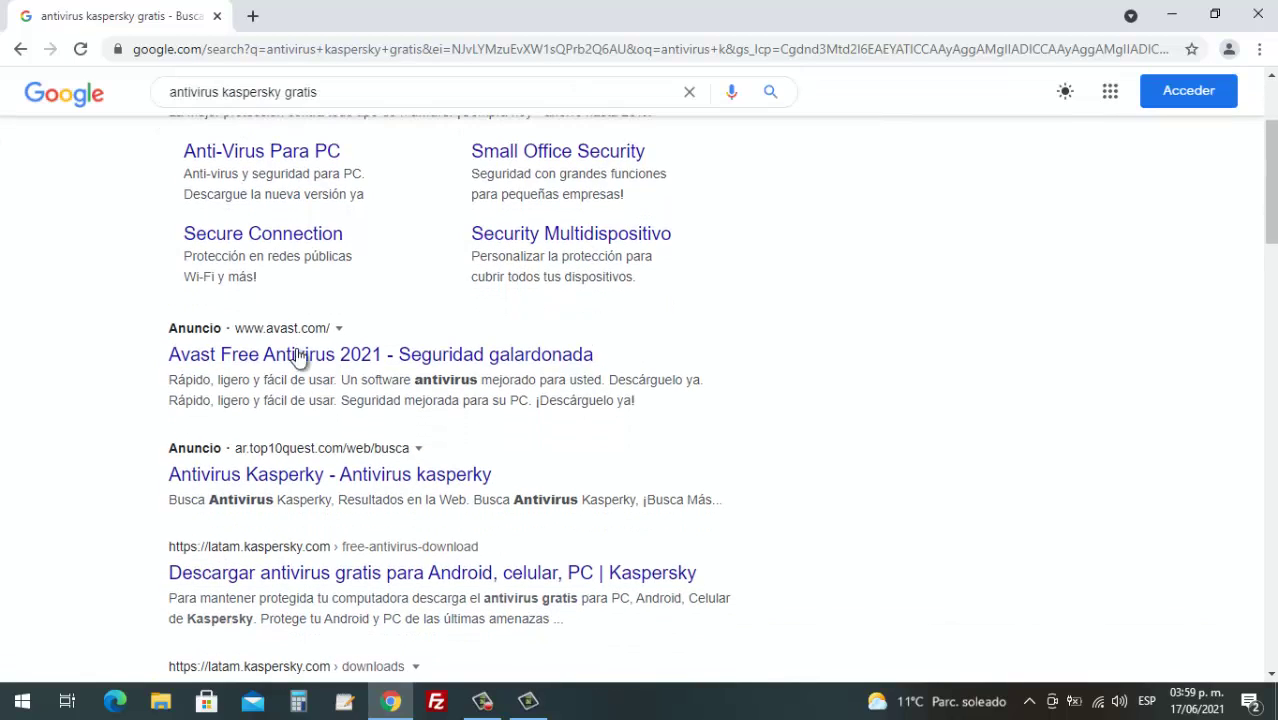
{"action": "scroll", "coordinate": [221, 390], "scroll_direction": "down", "scroll_amount": 1}
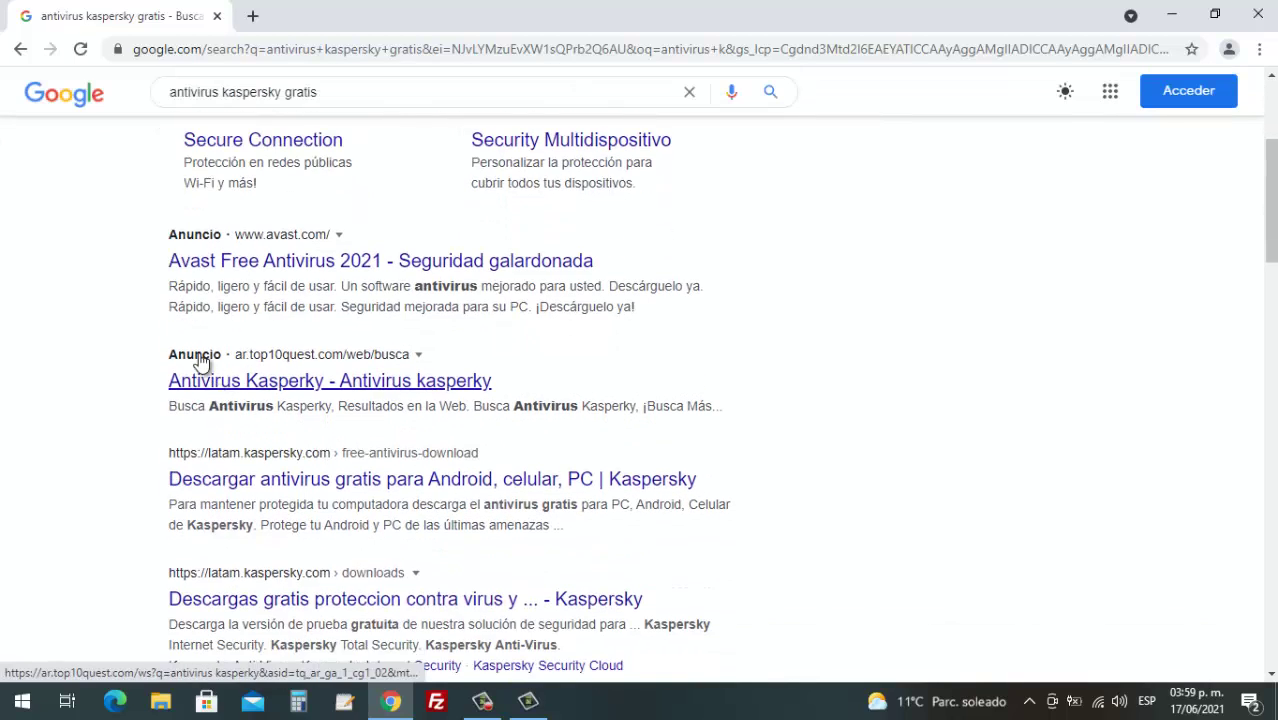
Step: Open the Kaspersky result "Descargar antivirus gratis para Android, celular, PC" in a new tab and switch to that tab
{"action": "right_click", "coordinate": [299, 478]}
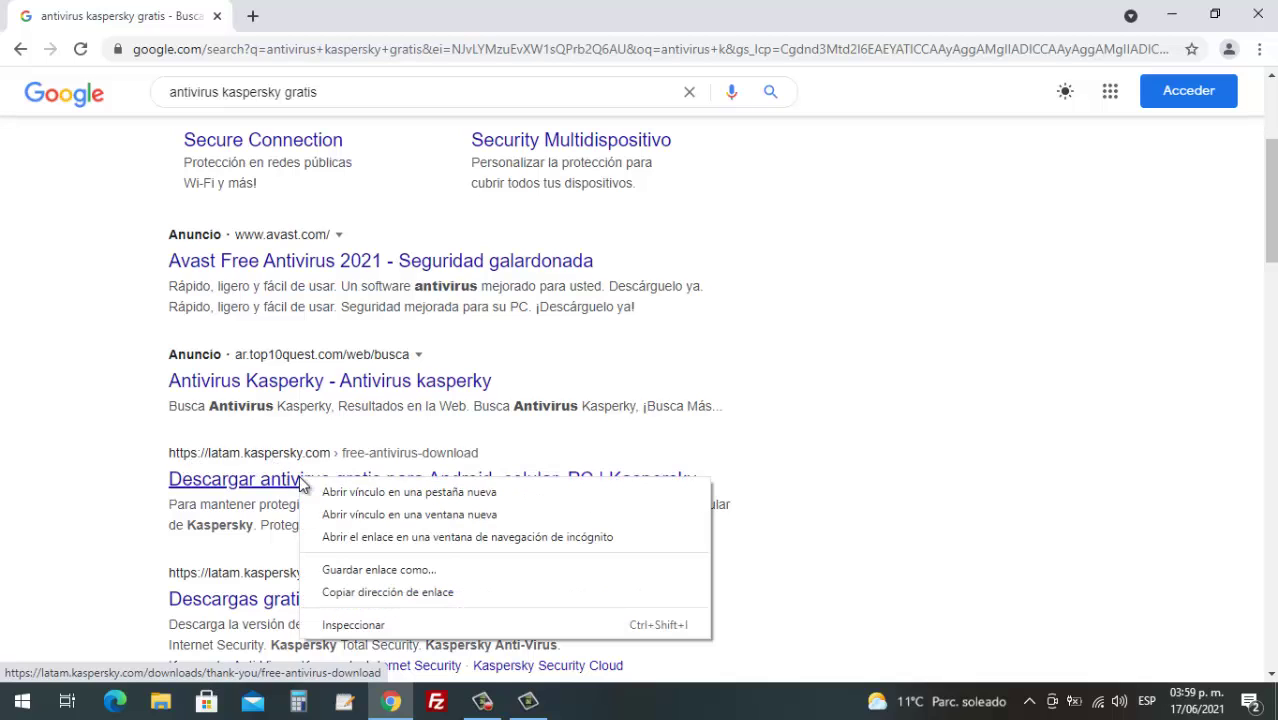
{"action": "left_click", "coordinate": [383, 491]}
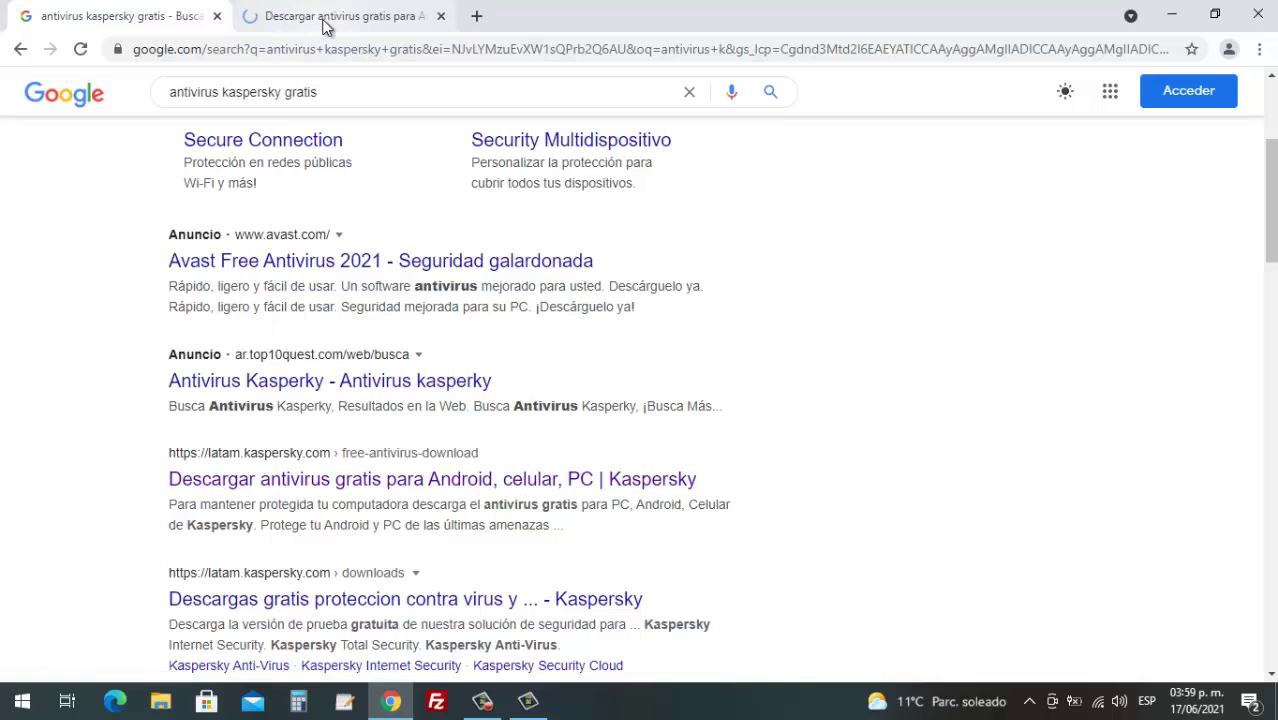
{"action": "right_click", "coordinate": [312, 487]}
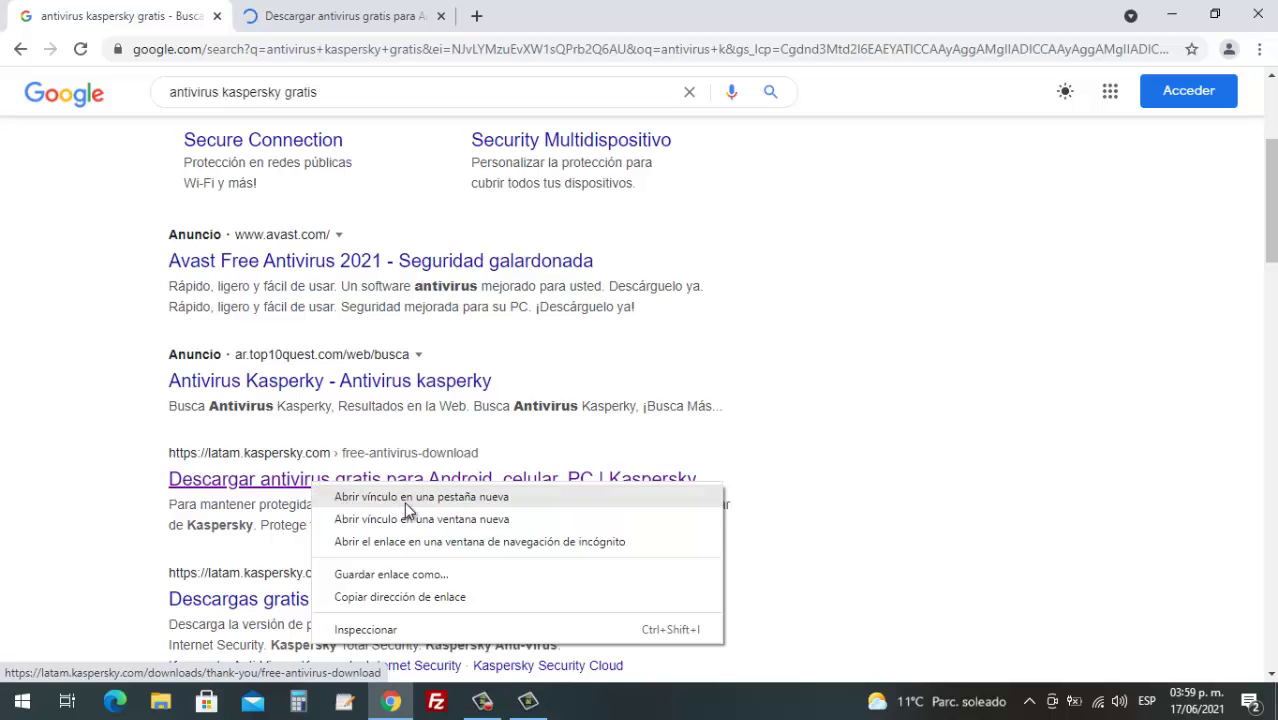
{"action": "left_click", "coordinate": [105, 479]}
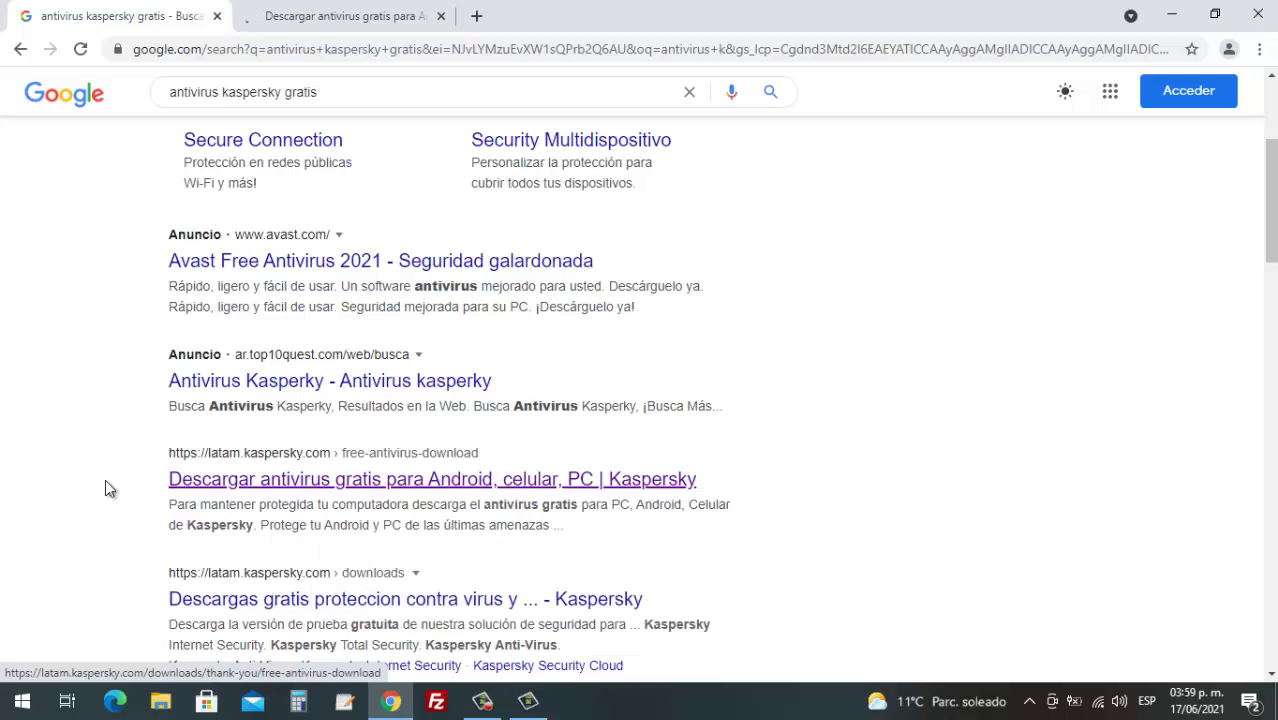
{"action": "left_click", "coordinate": [300, 20]}
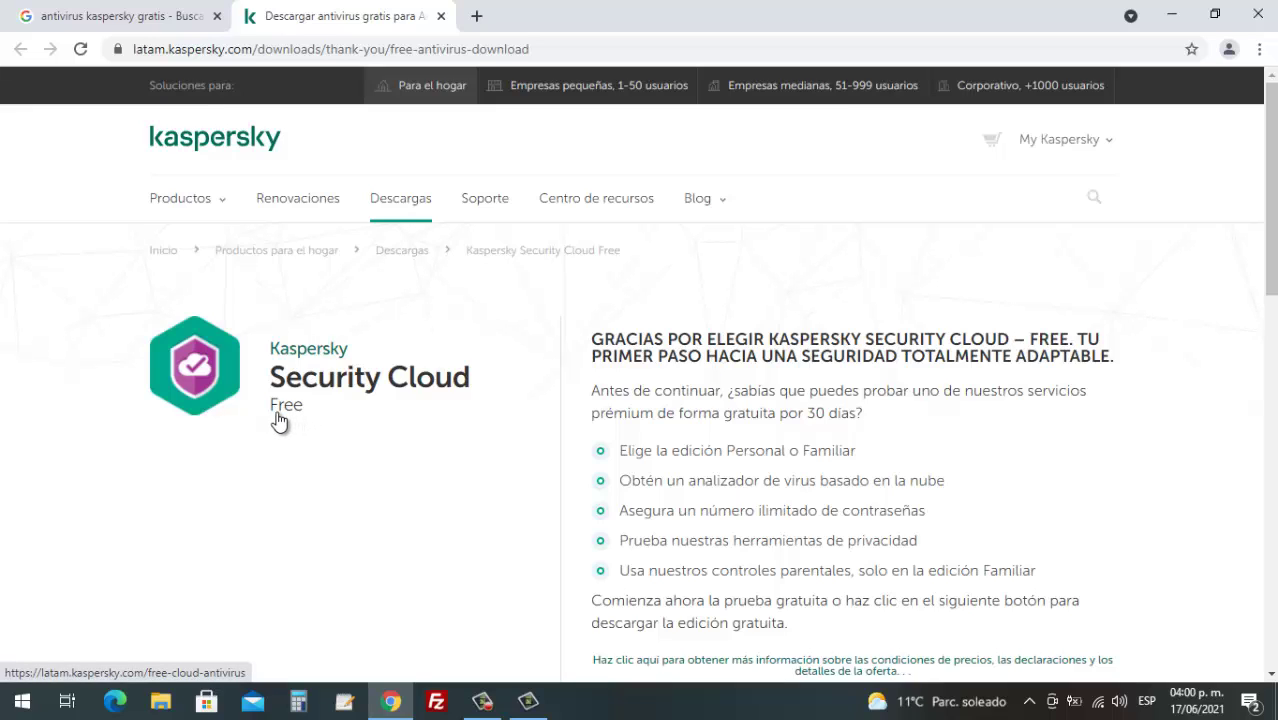
Step: Review the Kaspersky Security Cloud Free page, from the product description to the PC download section
{"action": "scroll", "coordinate": [990, 527], "scroll_direction": "down", "scroll_amount": 3}
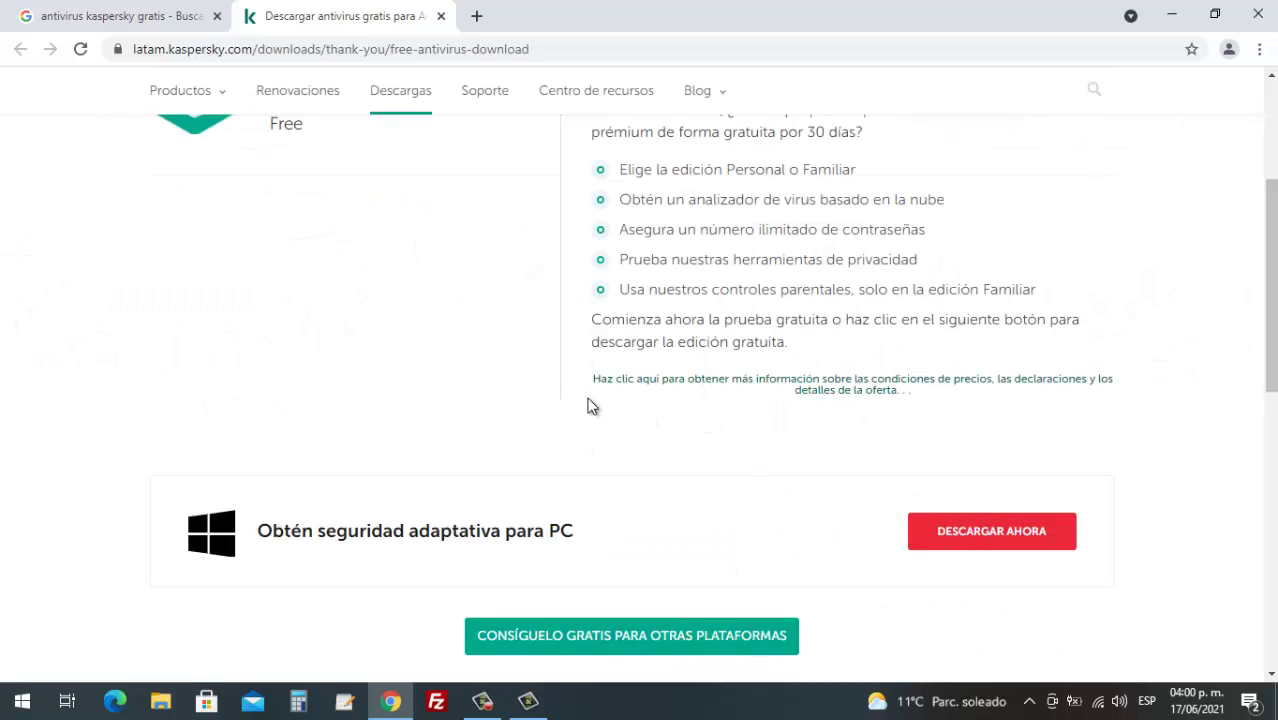
{"action": "scroll", "coordinate": [591, 403], "scroll_direction": "up", "scroll_amount": 3}
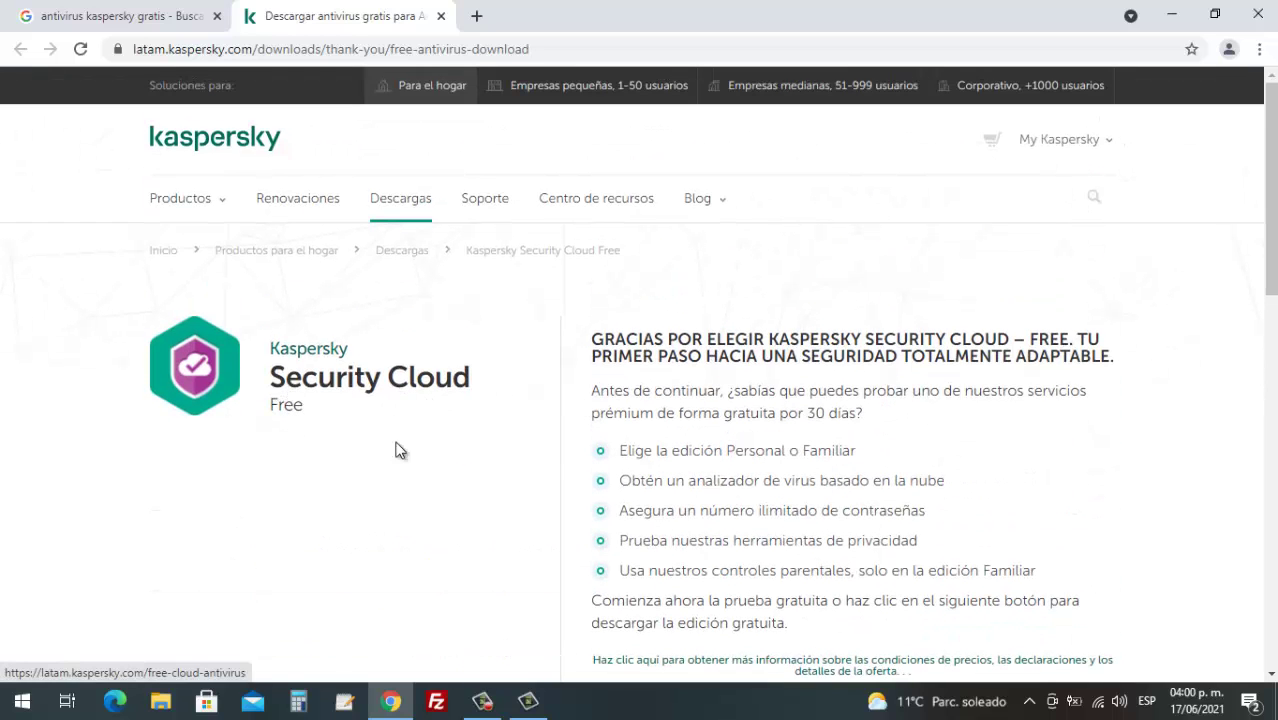
{"action": "scroll", "coordinate": [987, 448], "scroll_direction": "down", "scroll_amount": 4}
{"action": "scroll", "coordinate": [640, 368], "scroll_direction": "up", "scroll_amount": 4}
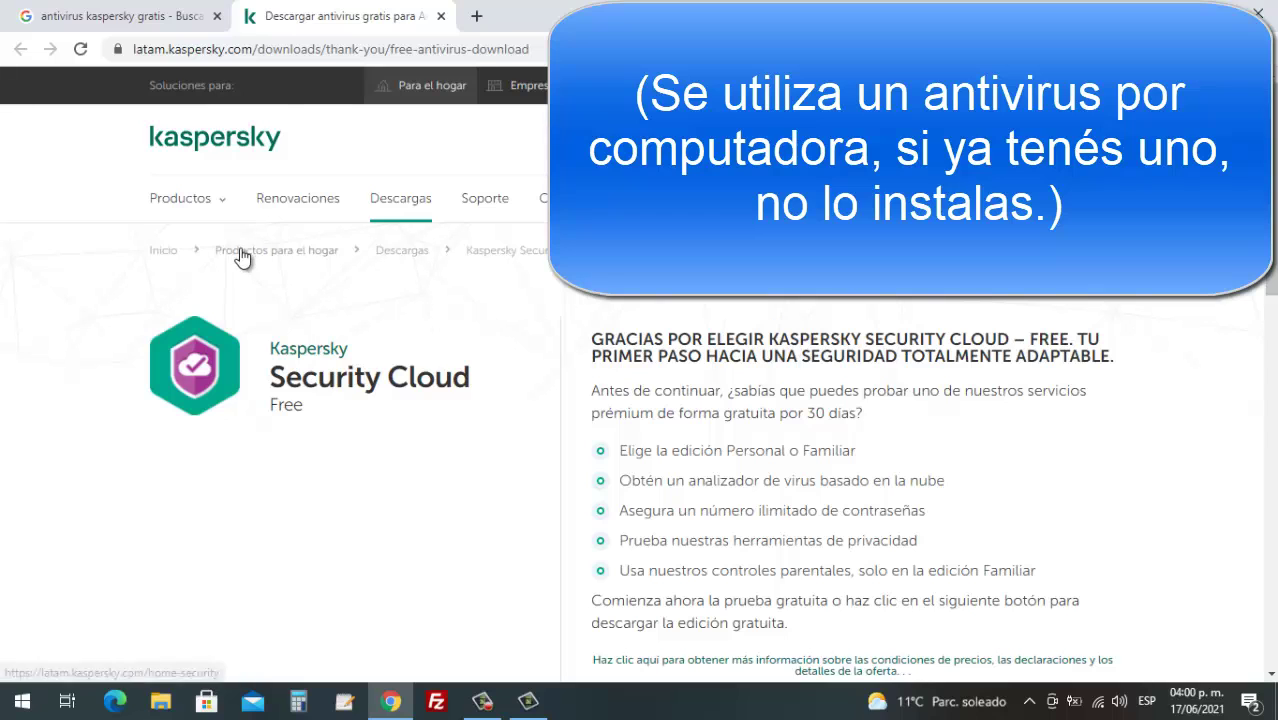
Step: Return to the start of the Kaspersky search results, and show and hide the hidden notification-area icons
{"action": "left_click", "coordinate": [148, 21]}
{"action": "scroll", "coordinate": [502, 444], "scroll_direction": "up", "scroll_amount": 3}
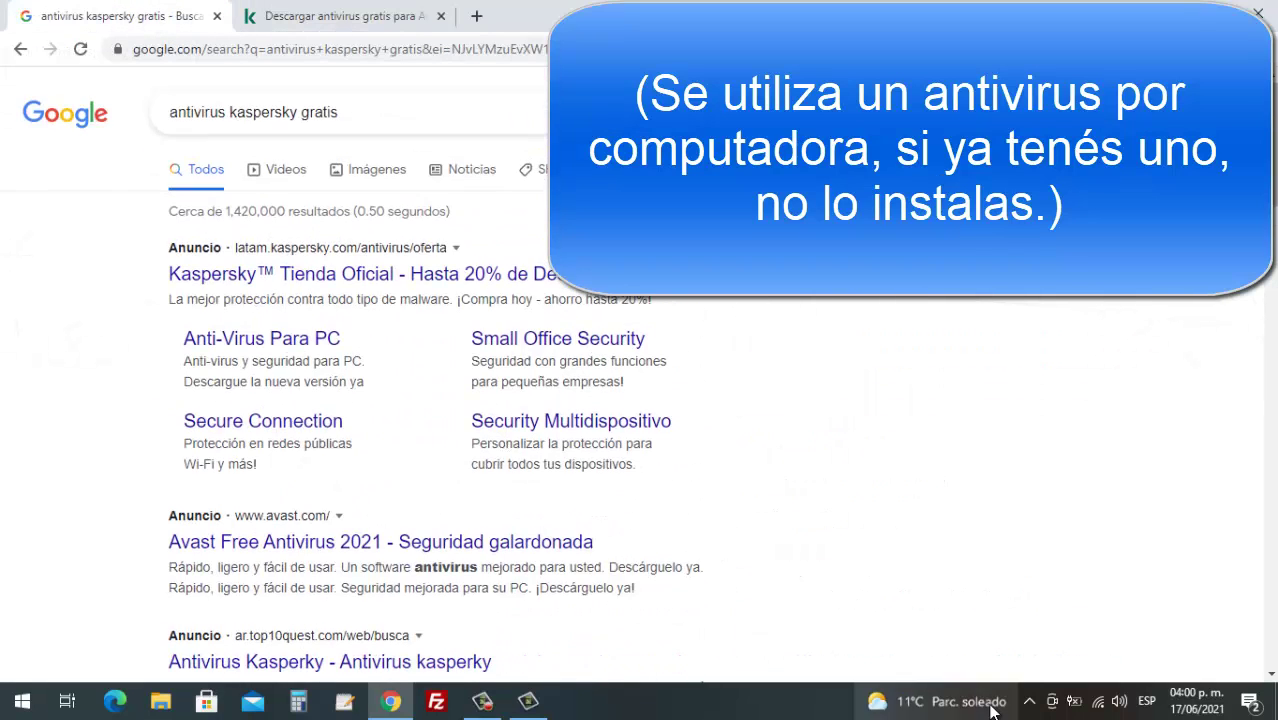
{"action": "left_click", "coordinate": [1029, 701]}
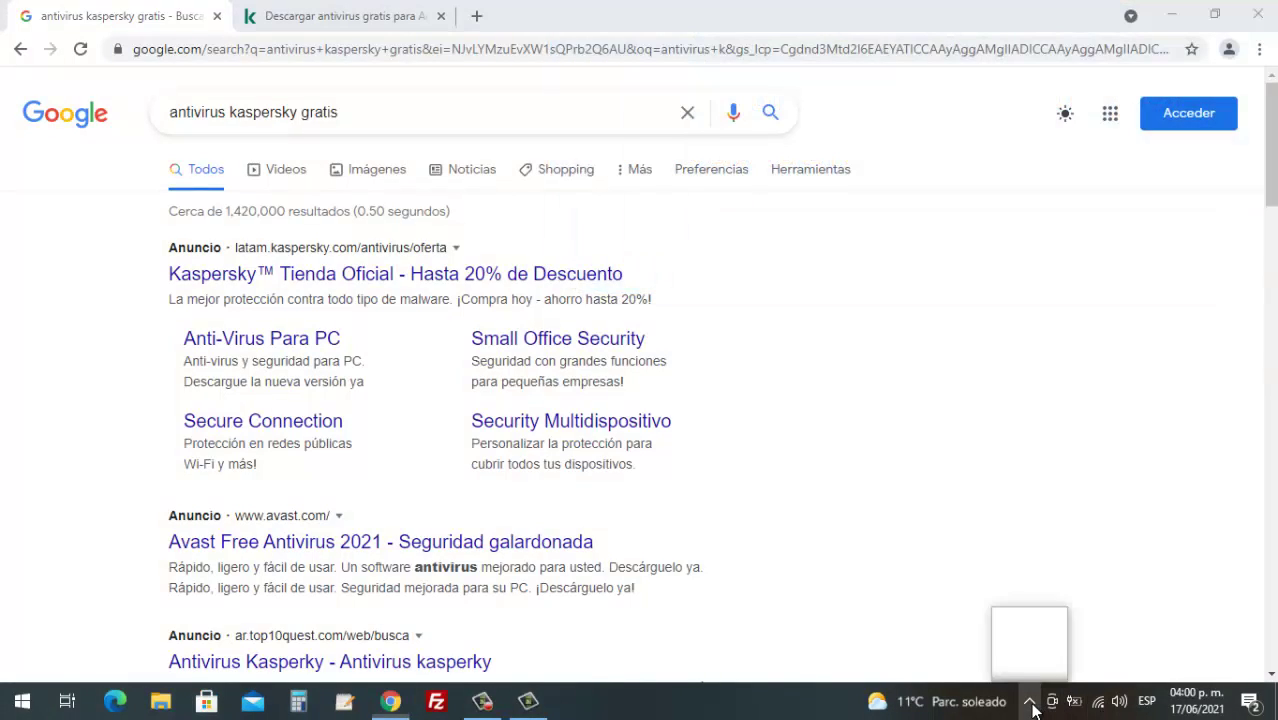
{"action": "left_click", "coordinate": [894, 470]}
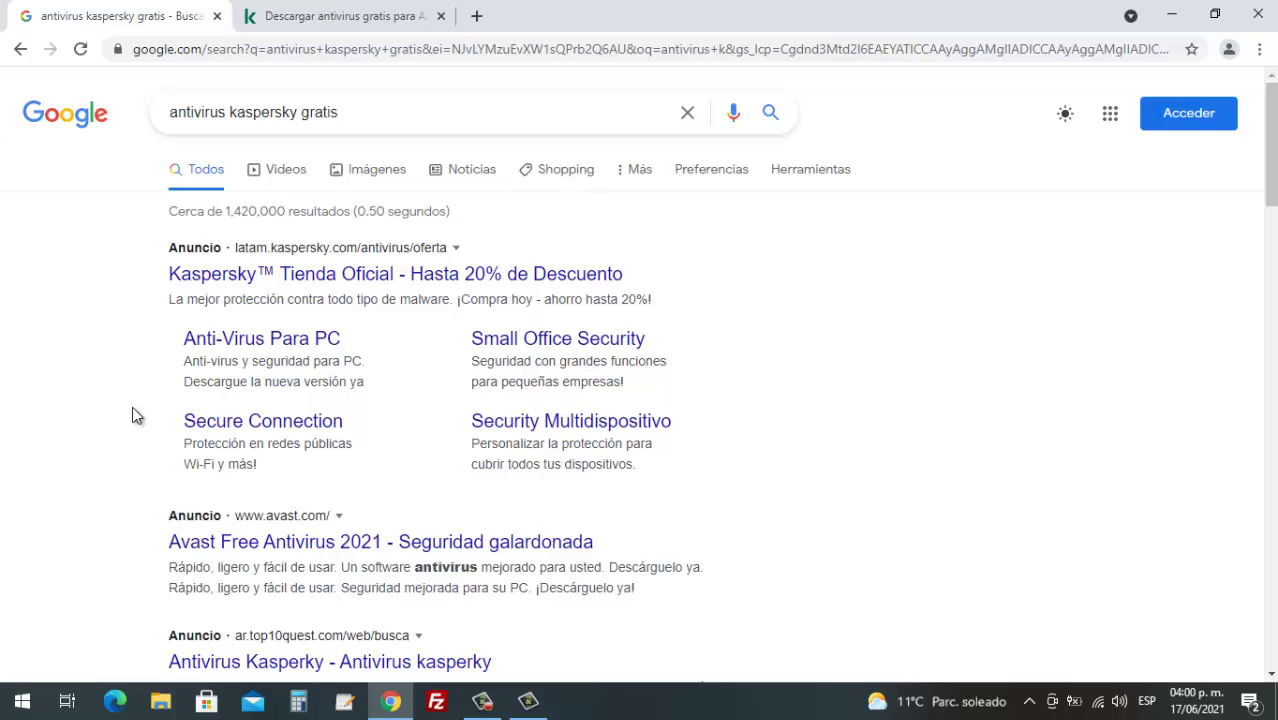
Step: Examine the ads and the free download entries in the Kaspersky search results
{"action": "scroll", "coordinate": [132, 406], "scroll_direction": "down", "scroll_amount": 3}
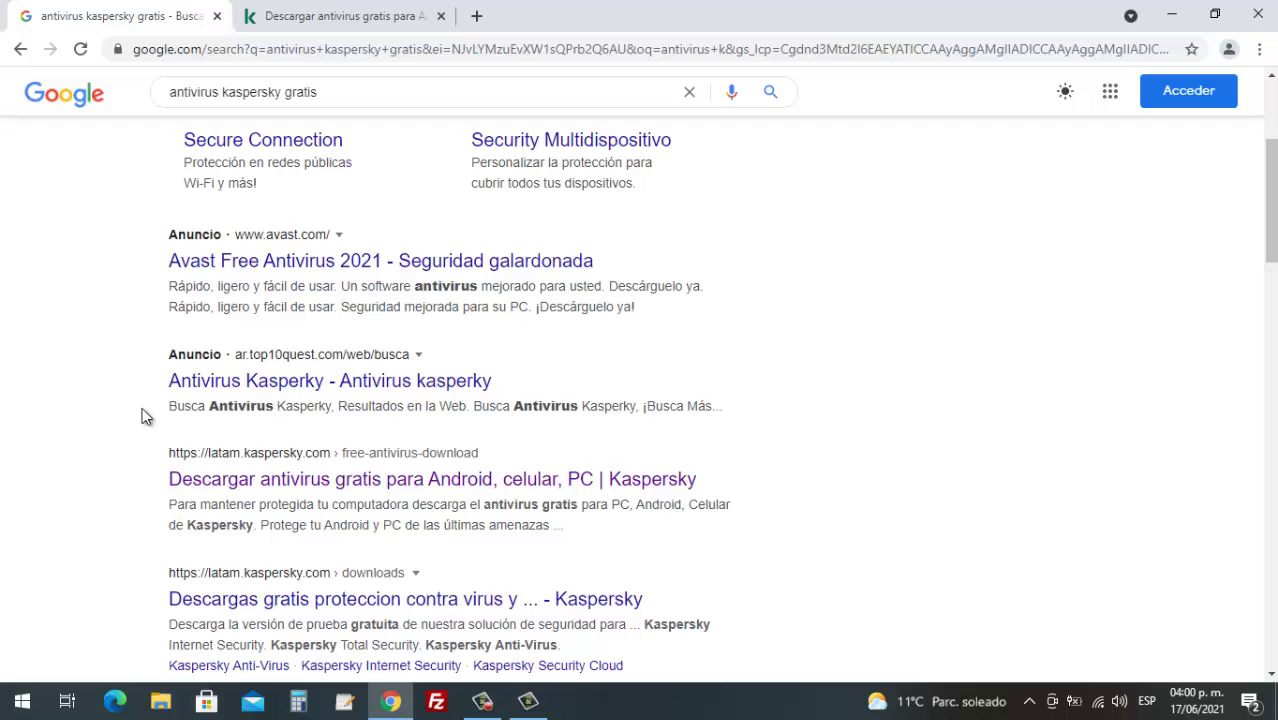
{"action": "scroll", "coordinate": [142, 415], "scroll_direction": "down", "scroll_amount": 3}
{"action": "scroll", "coordinate": [330, 430], "scroll_direction": "up", "scroll_amount": 2}
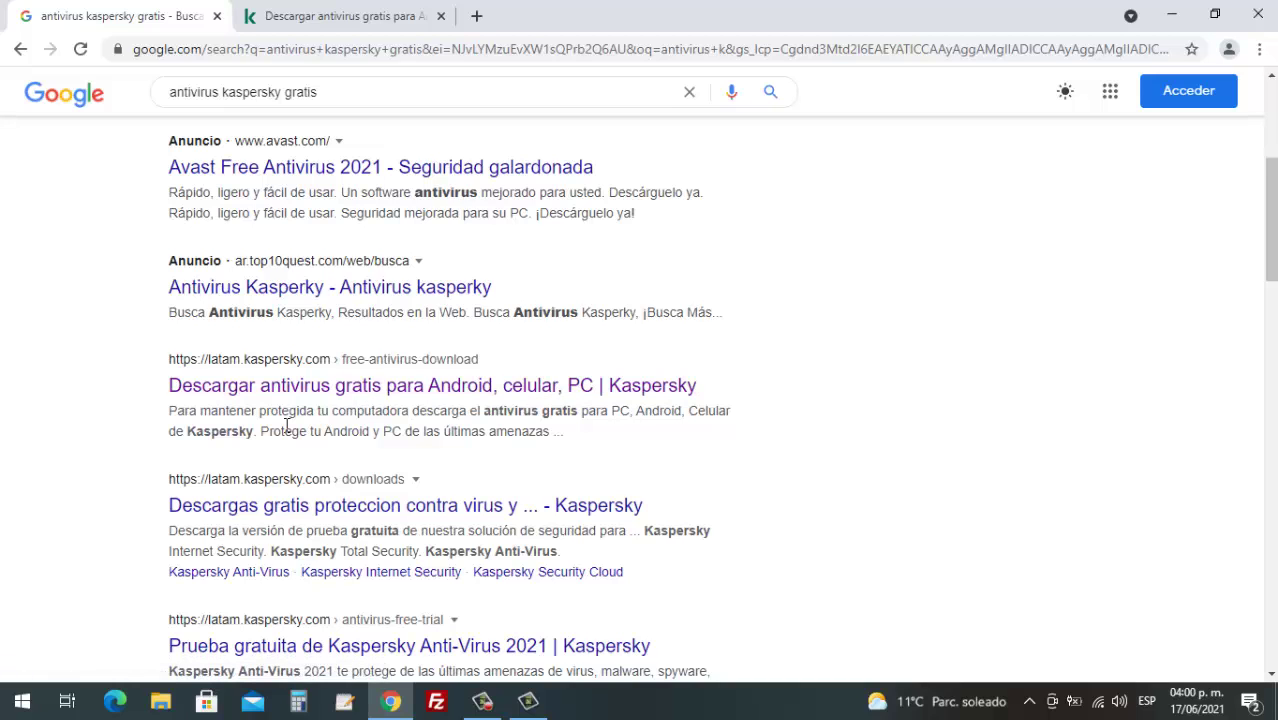
{"action": "scroll", "coordinate": [287, 425], "scroll_direction": "up", "scroll_amount": 4}
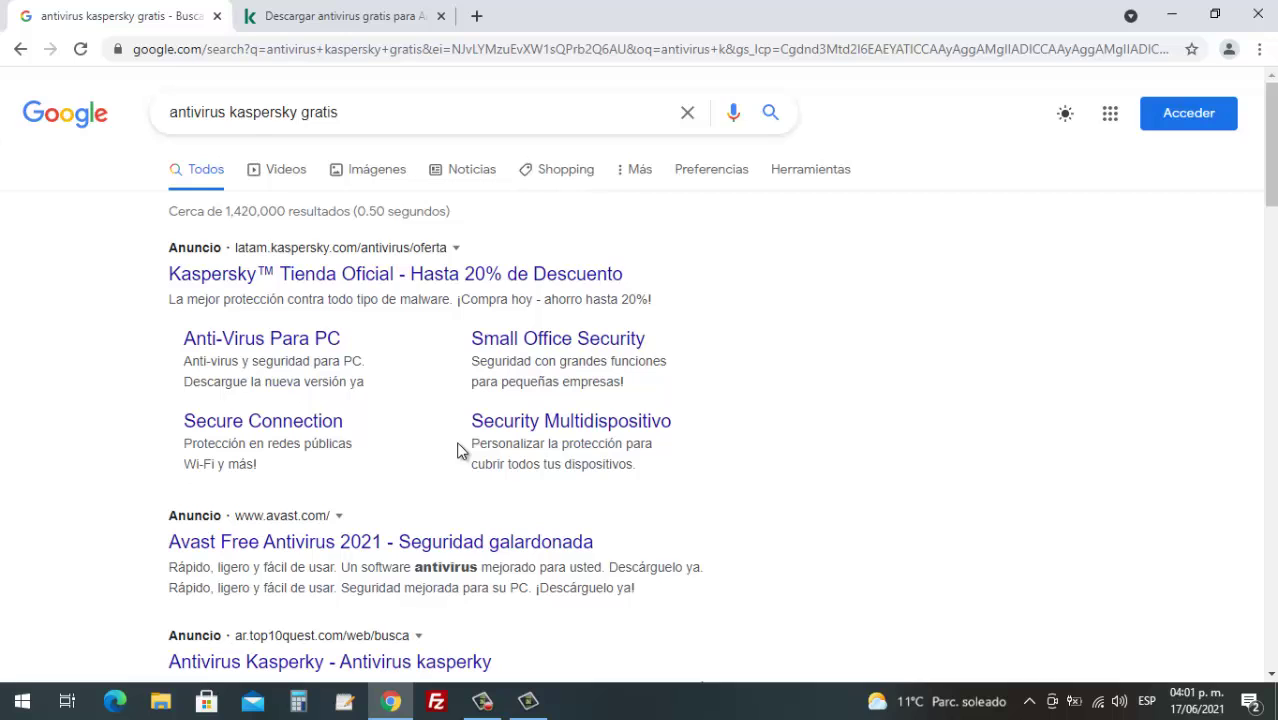
{"action": "scroll", "coordinate": [457, 450], "scroll_direction": "down", "scroll_amount": 4}
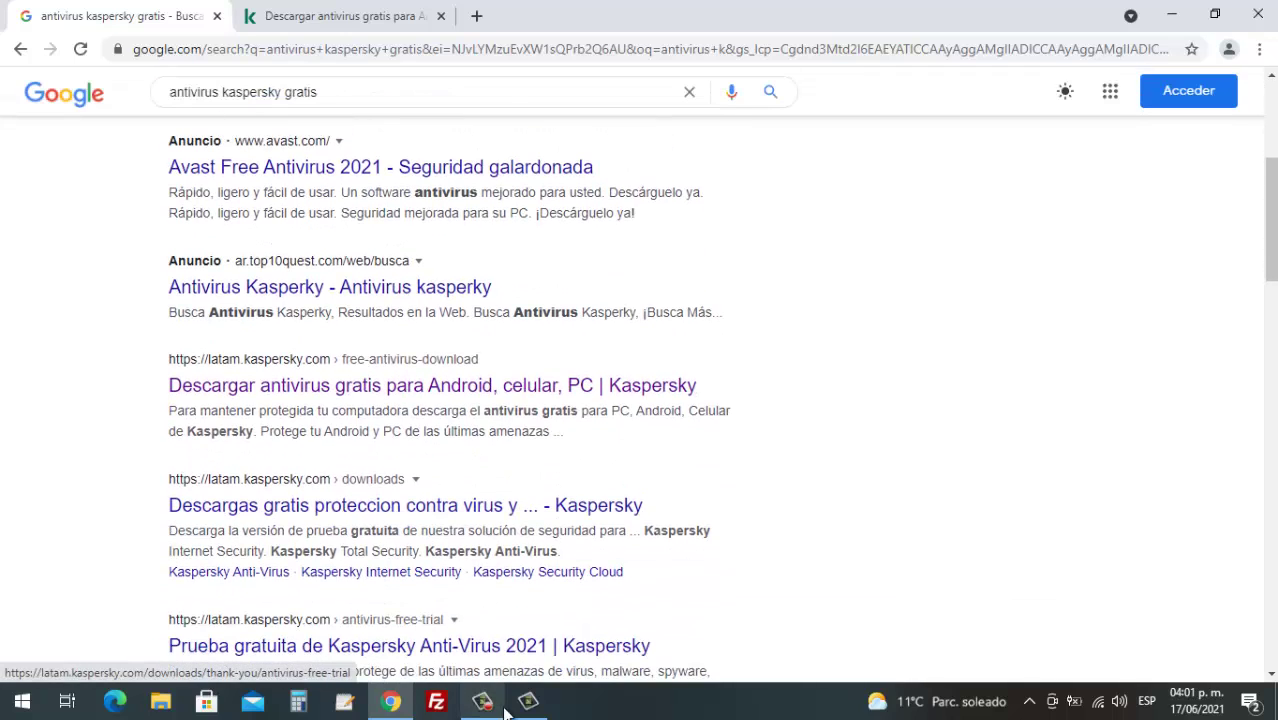
Step: Minimize the browser, view the desktop's Configuración de pantalla down to scale, resolution and orientation, and close the settings
{"action": "left_click", "coordinate": [1172, 14]}
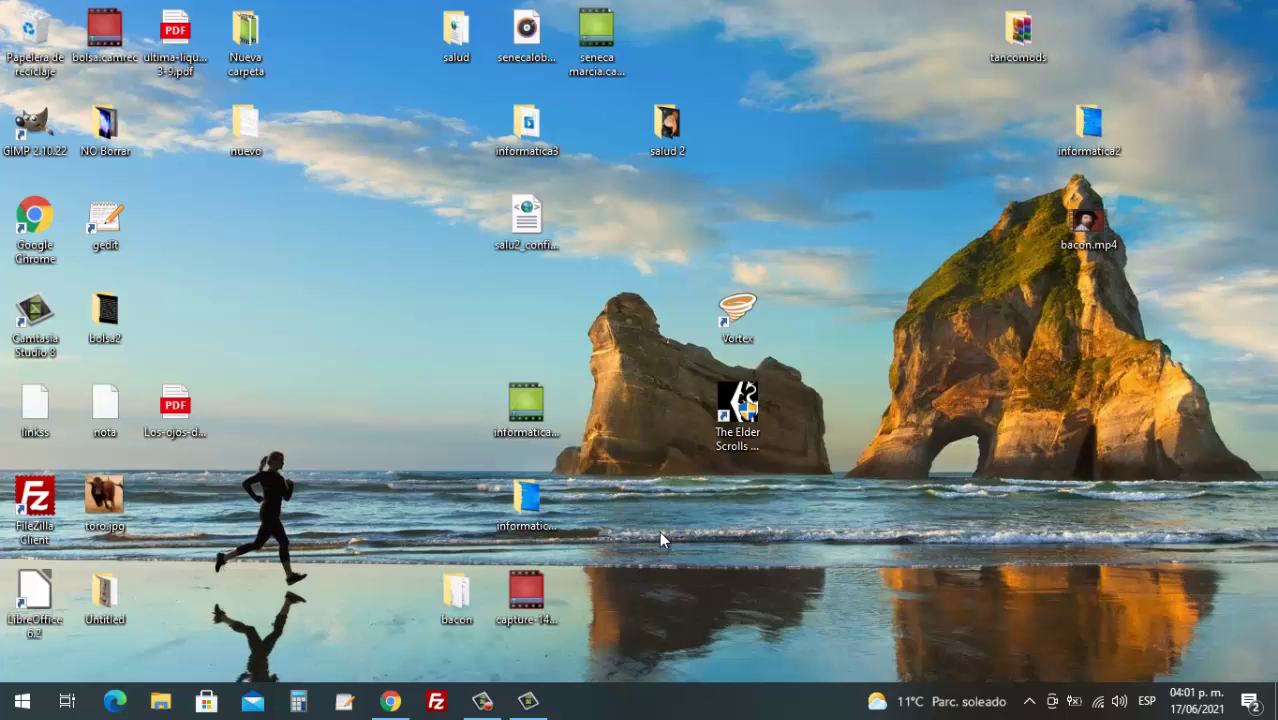
{"action": "right_click", "coordinate": [899, 252]}
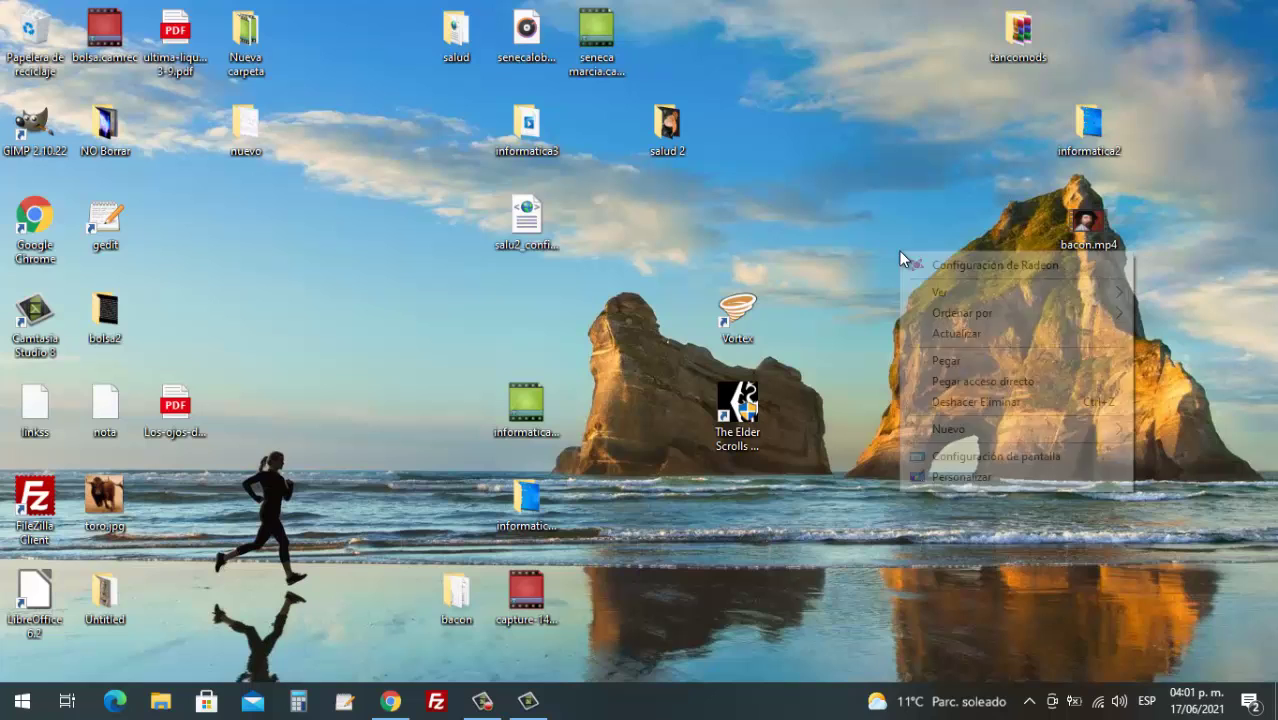
{"action": "left_click", "coordinate": [954, 458]}
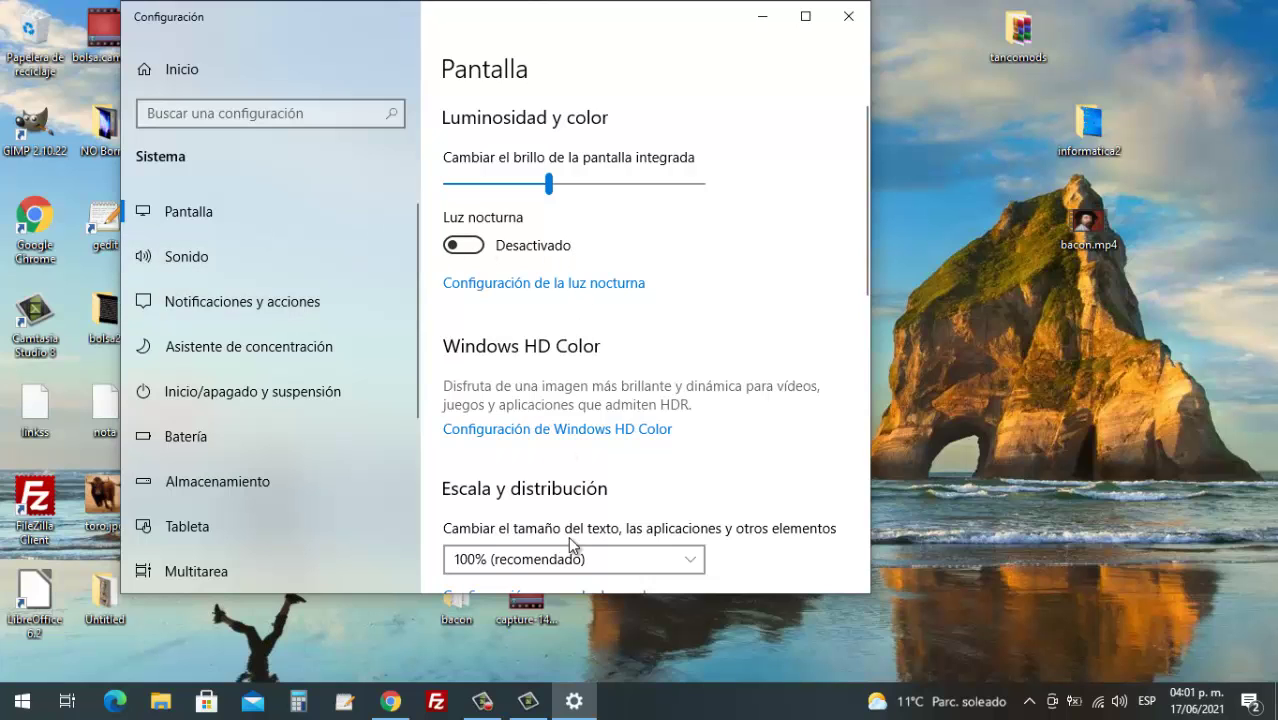
{"action": "scroll", "coordinate": [669, 490], "scroll_direction": "down", "scroll_amount": 2}
{"action": "scroll", "coordinate": [669, 490], "scroll_direction": "down", "scroll_amount": 1}
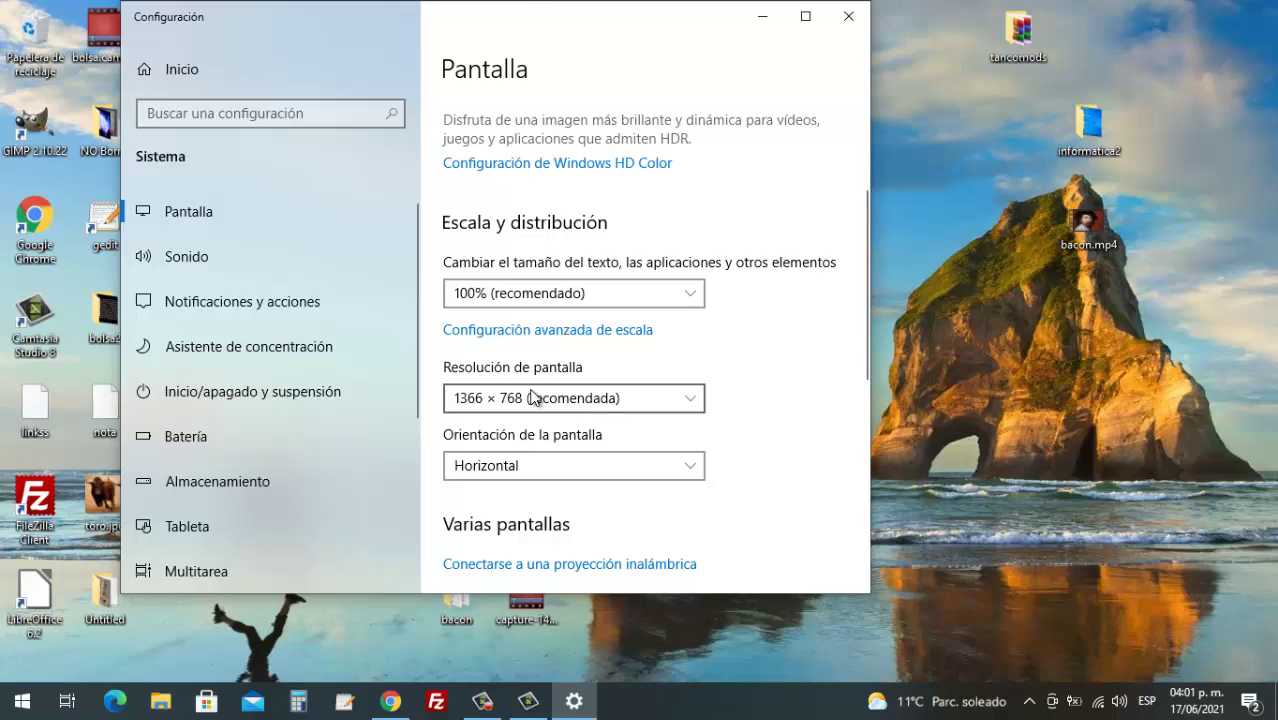
{"action": "left_click", "coordinate": [849, 17]}
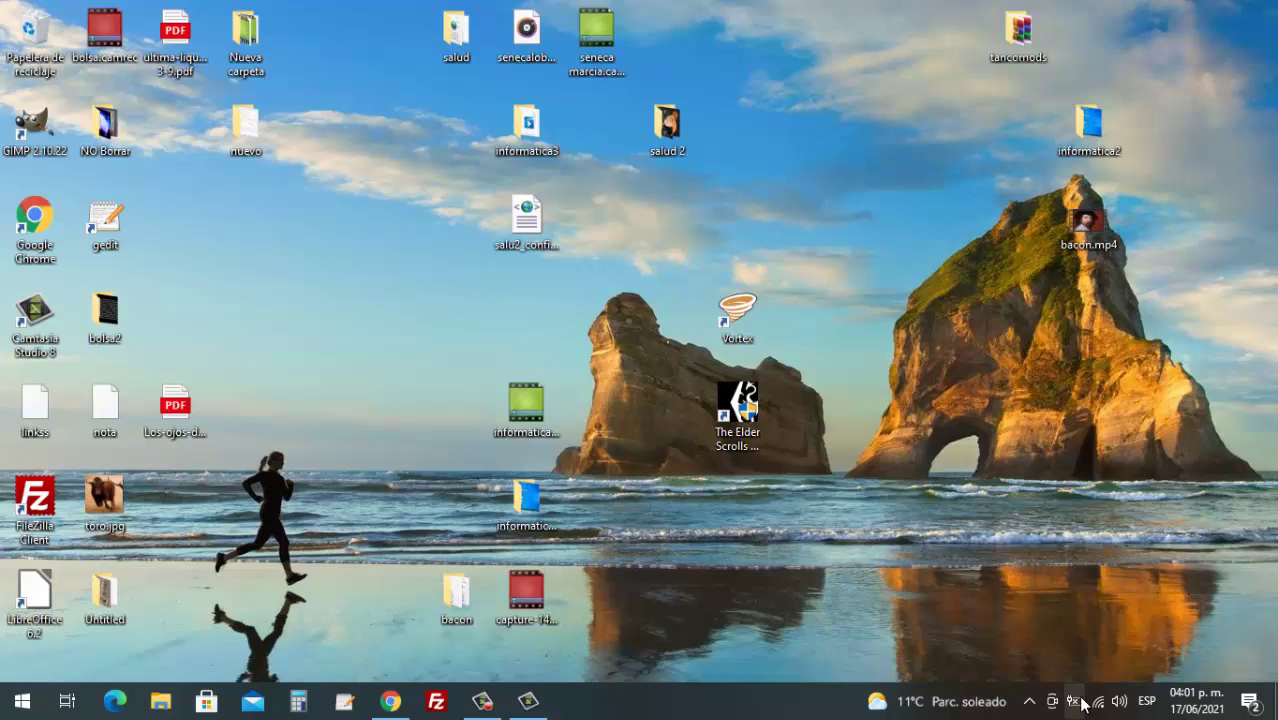
Step: Switch back to Google Chrome and examine the Kaspersky results from the first ads down to the related questions
{"action": "left_click", "coordinate": [408, 695]}
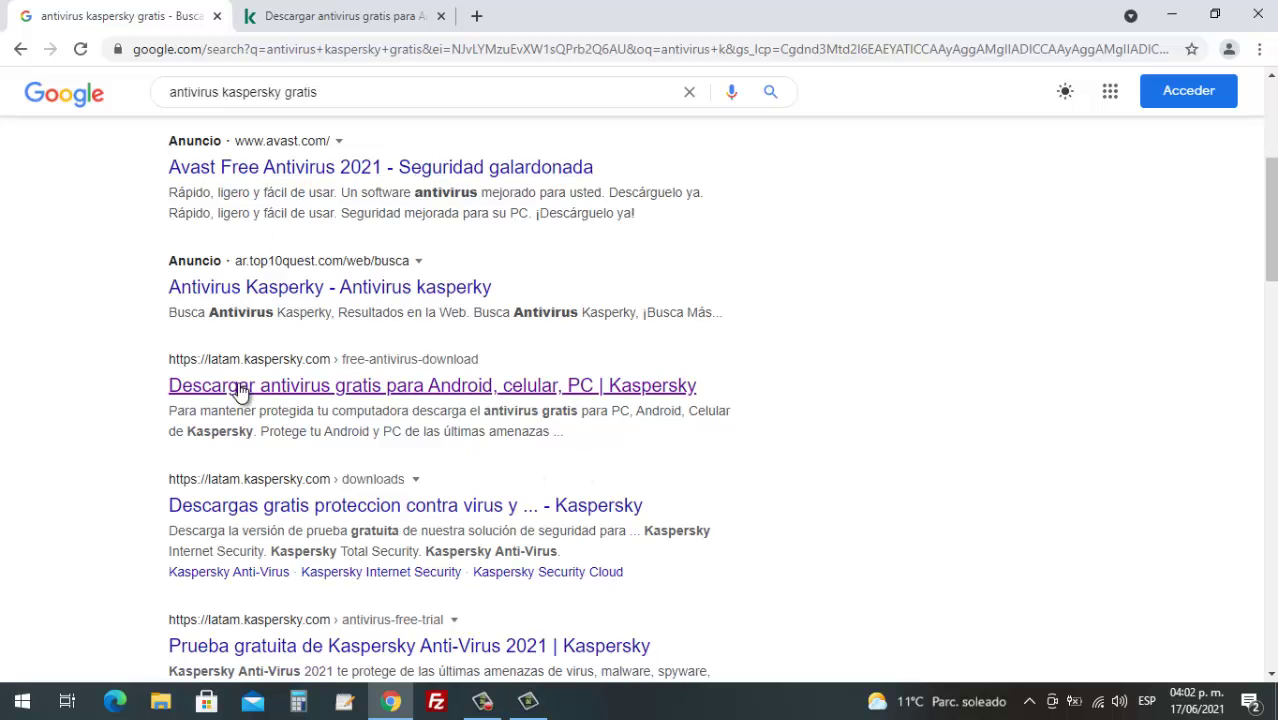
{"action": "scroll", "coordinate": [255, 273], "scroll_direction": "up", "scroll_amount": 2}
{"action": "scroll", "coordinate": [255, 273], "scroll_direction": "up", "scroll_amount": 2}
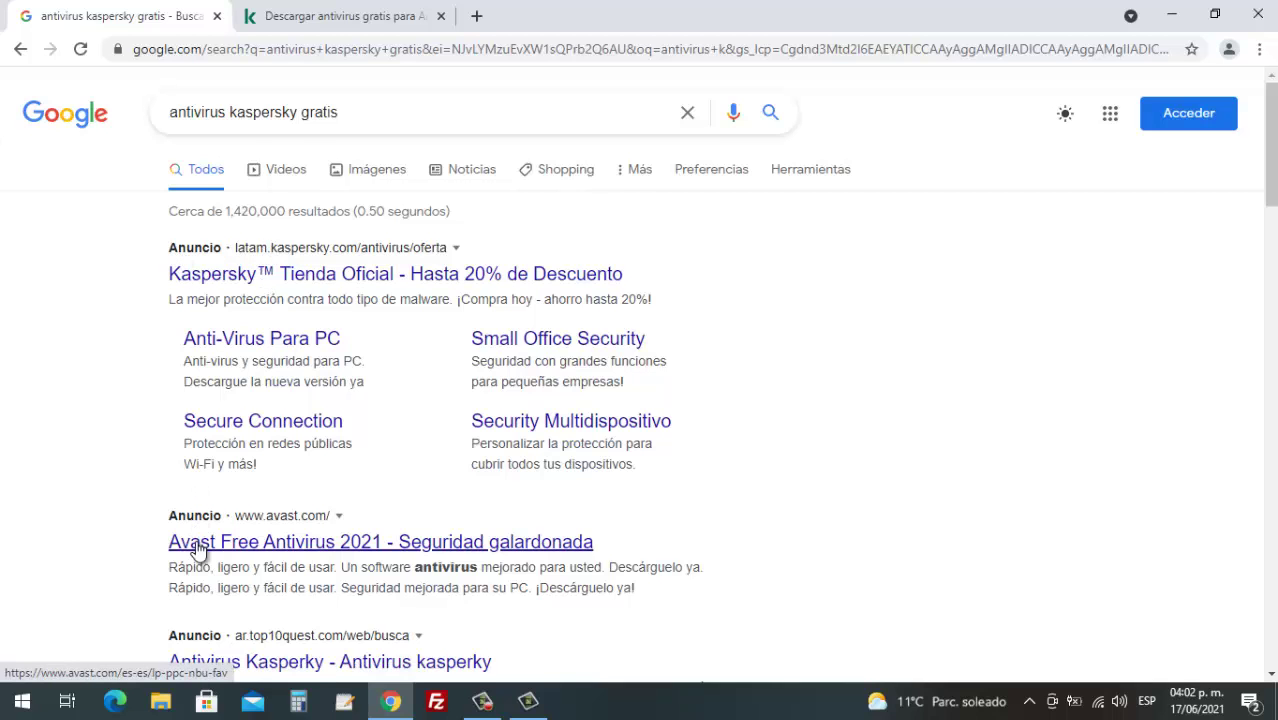
{"action": "scroll", "coordinate": [195, 540], "scroll_direction": "down", "scroll_amount": 2}
{"action": "scroll", "coordinate": [210, 505], "scroll_direction": "down", "scroll_amount": 3}
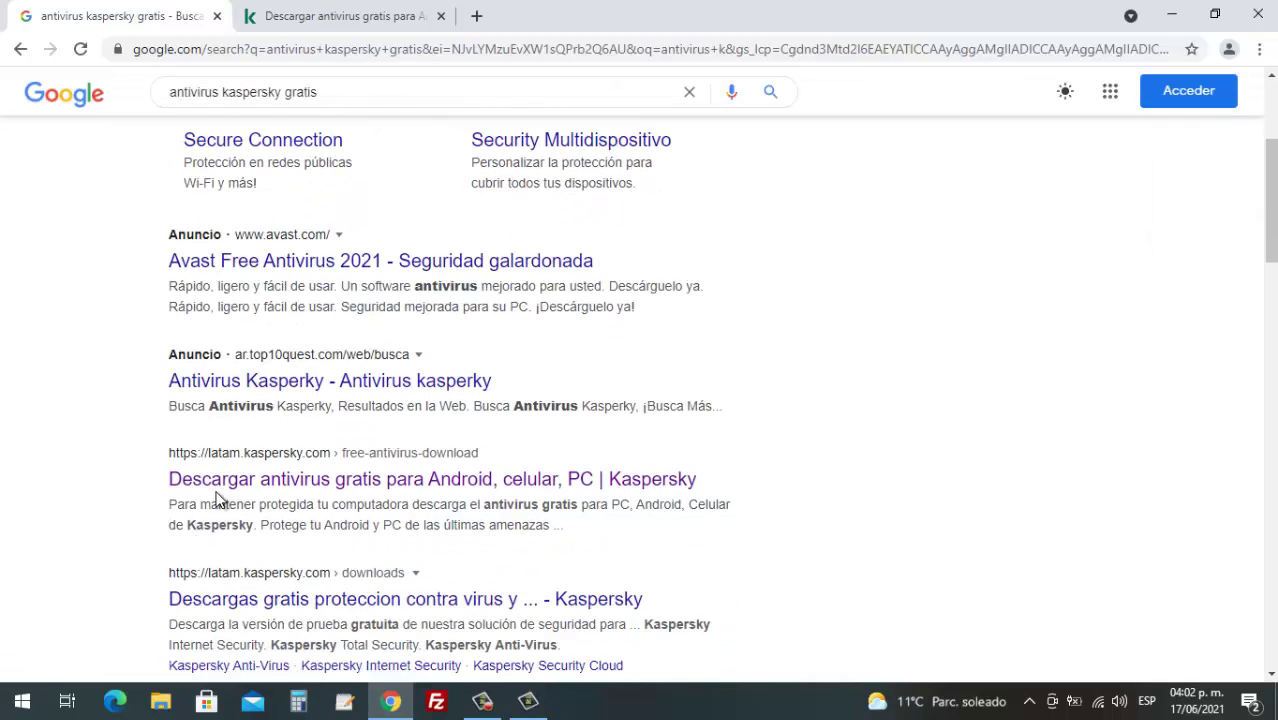
{"action": "scroll", "coordinate": [220, 475], "scroll_direction": "up", "scroll_amount": 4}
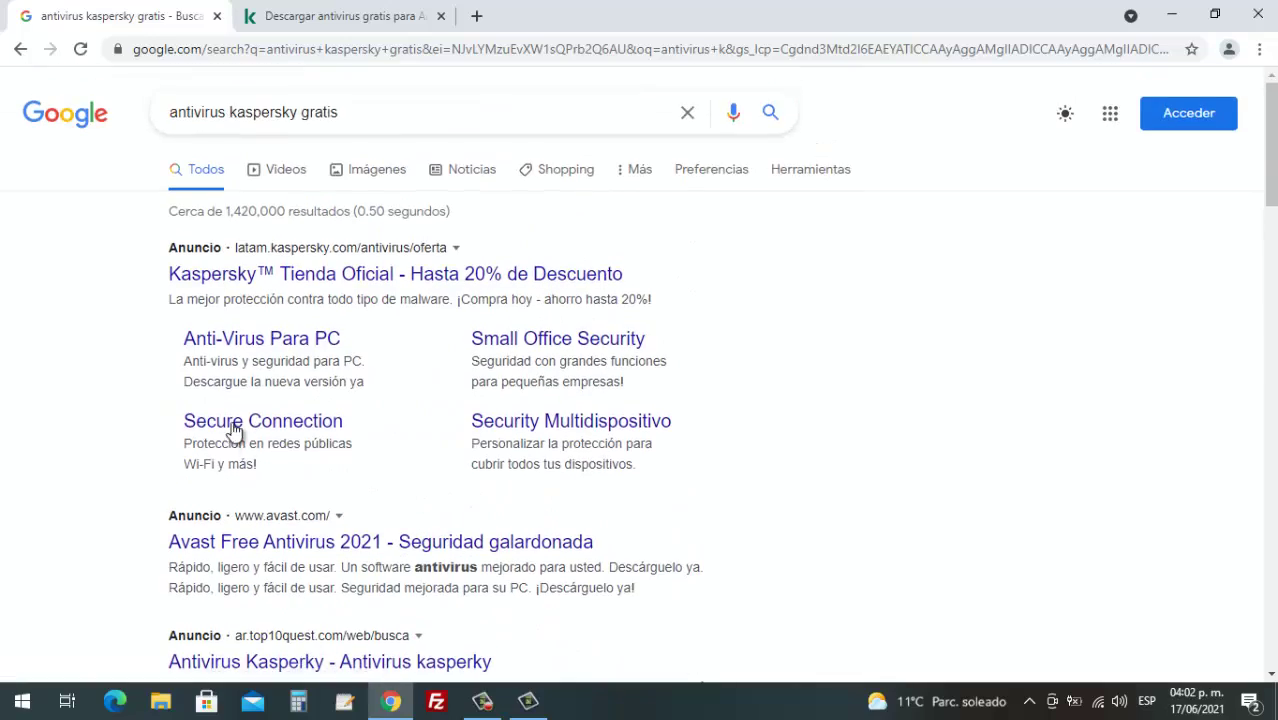
{"action": "scroll", "coordinate": [222, 471], "scroll_direction": "down", "scroll_amount": 4}
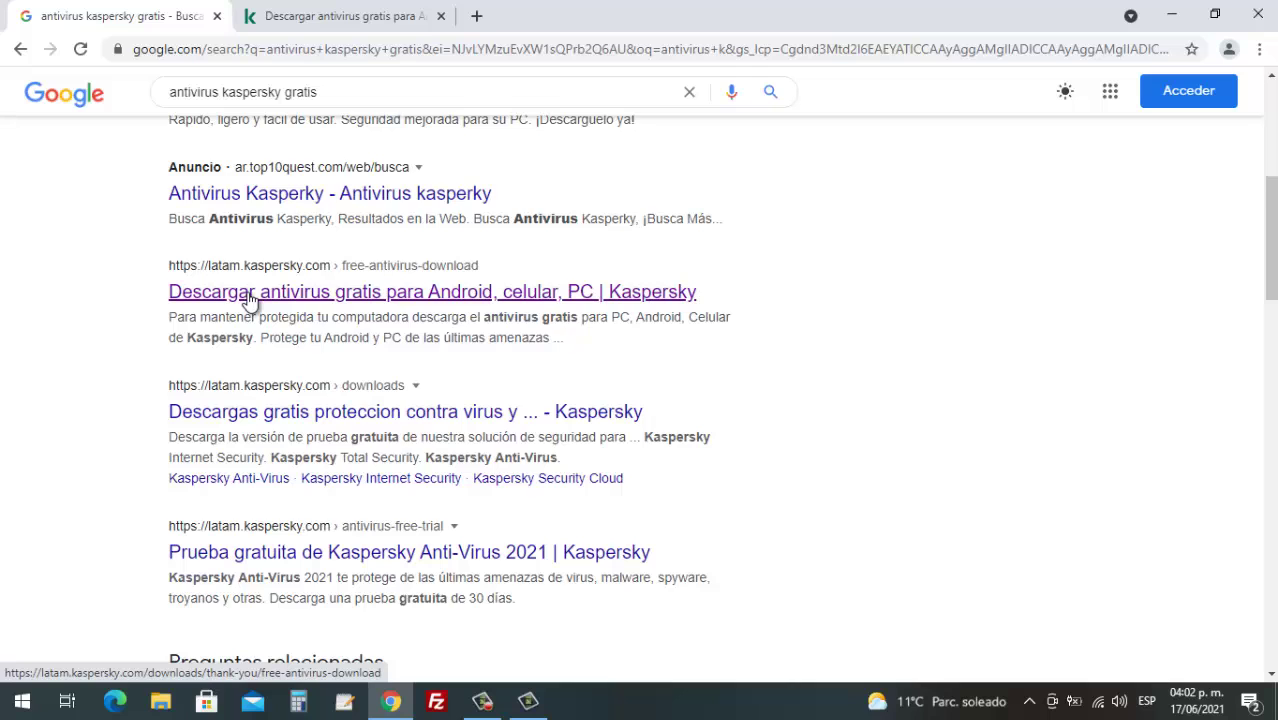
{"action": "scroll", "coordinate": [250, 300], "scroll_direction": "down", "scroll_amount": 4}
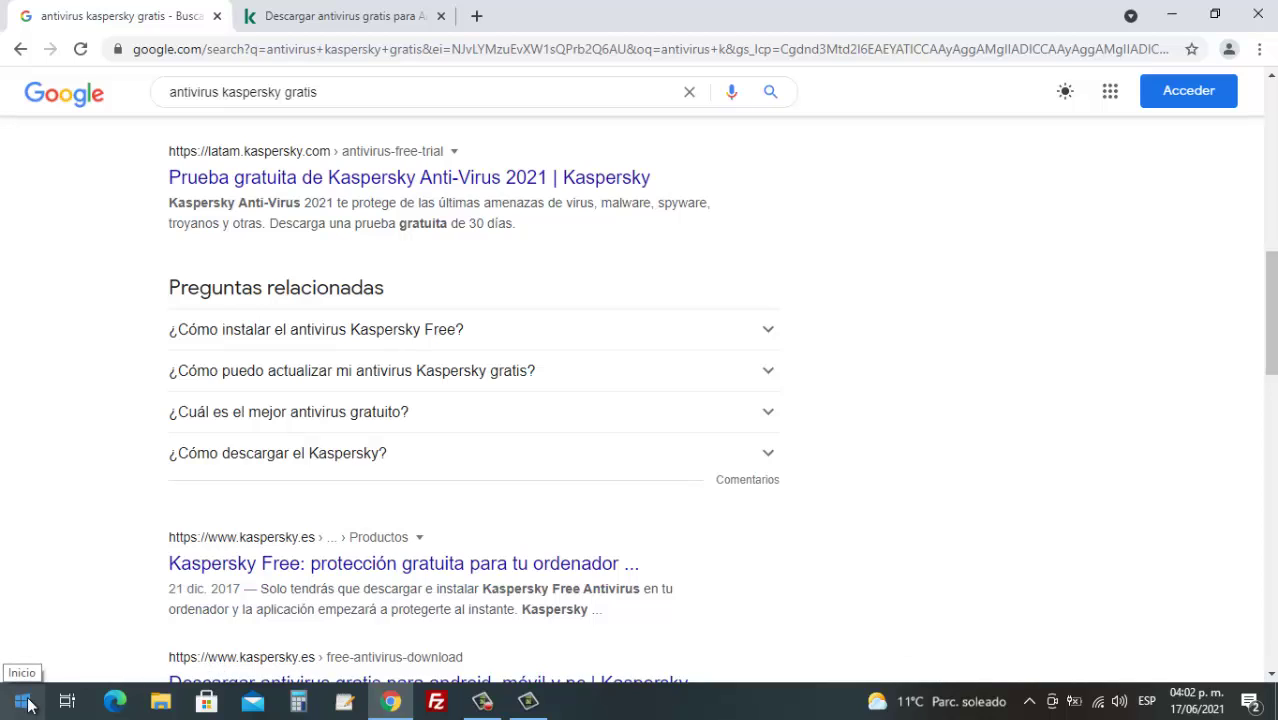
Step: Minimize the browser, show the hidden notification-area icons, and open and close the taskbar's weather and news feed
{"action": "left_click", "coordinate": [1172, 17]}
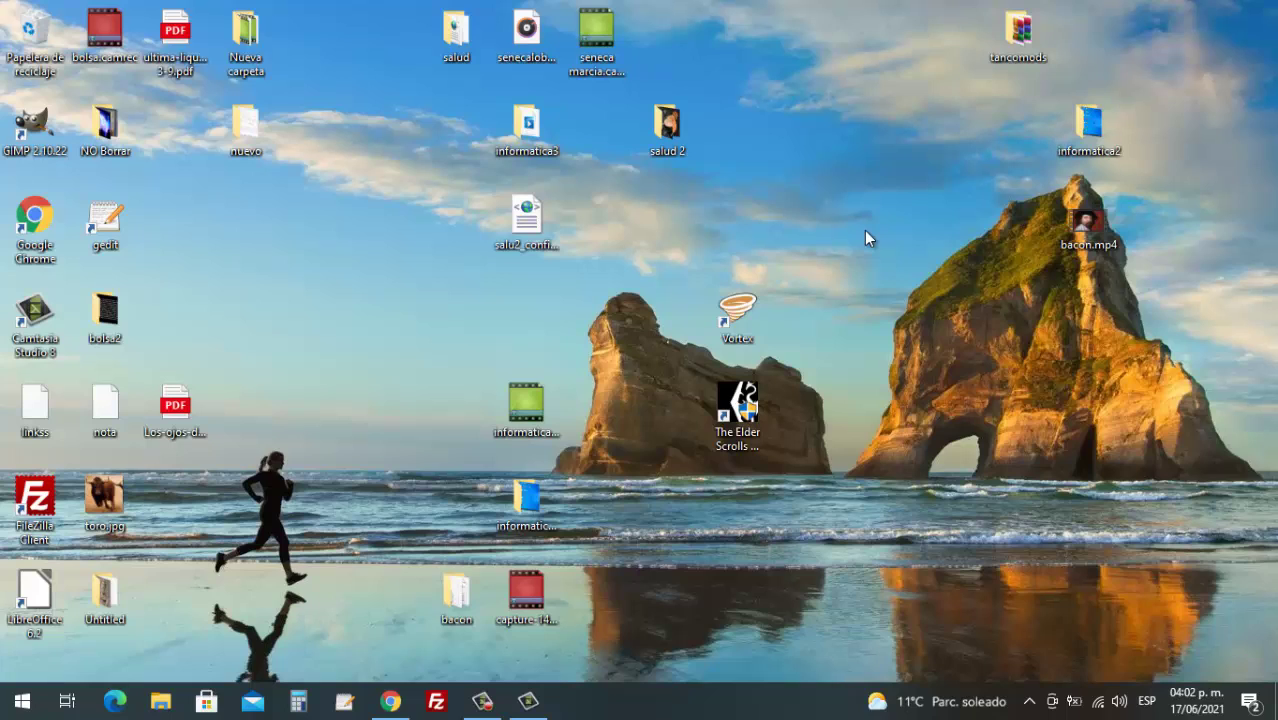
{"action": "left_click", "coordinate": [1029, 703]}
{"action": "left_click", "coordinate": [880, 704]}
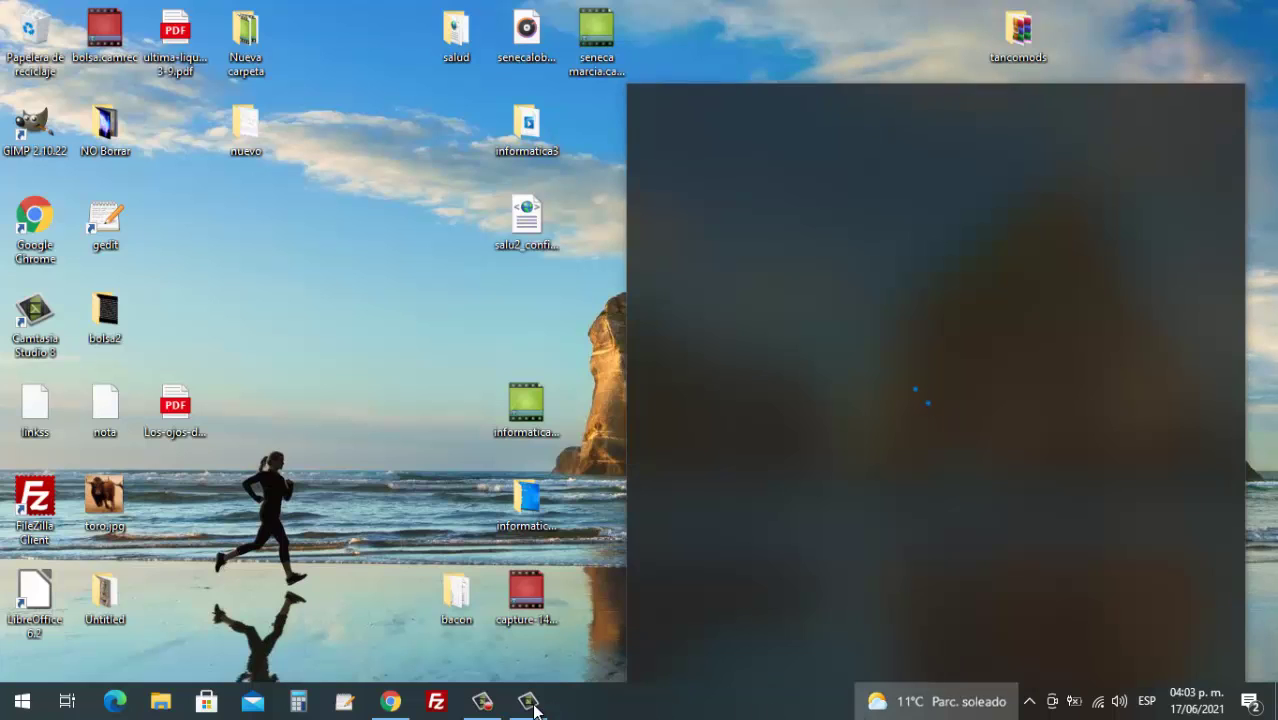
{"action": "left_click", "coordinate": [915, 701]}
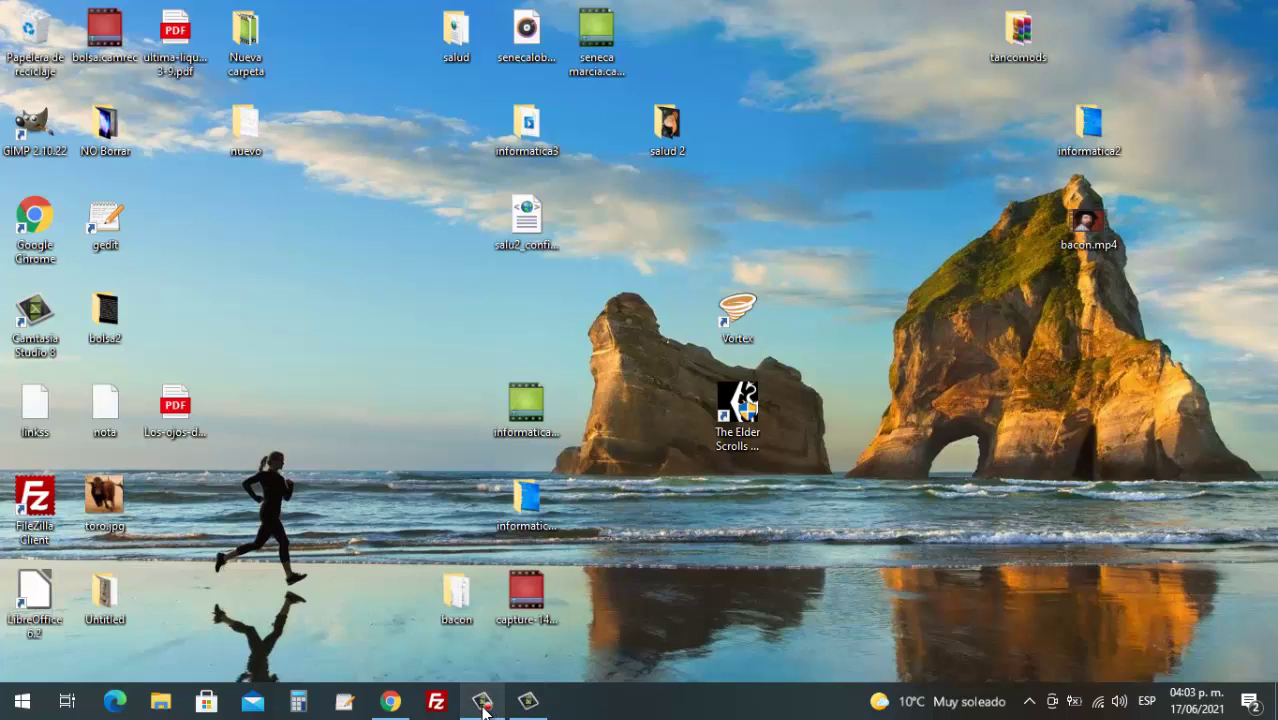
{"action": "mouse_move", "coordinate": [483, 708]}
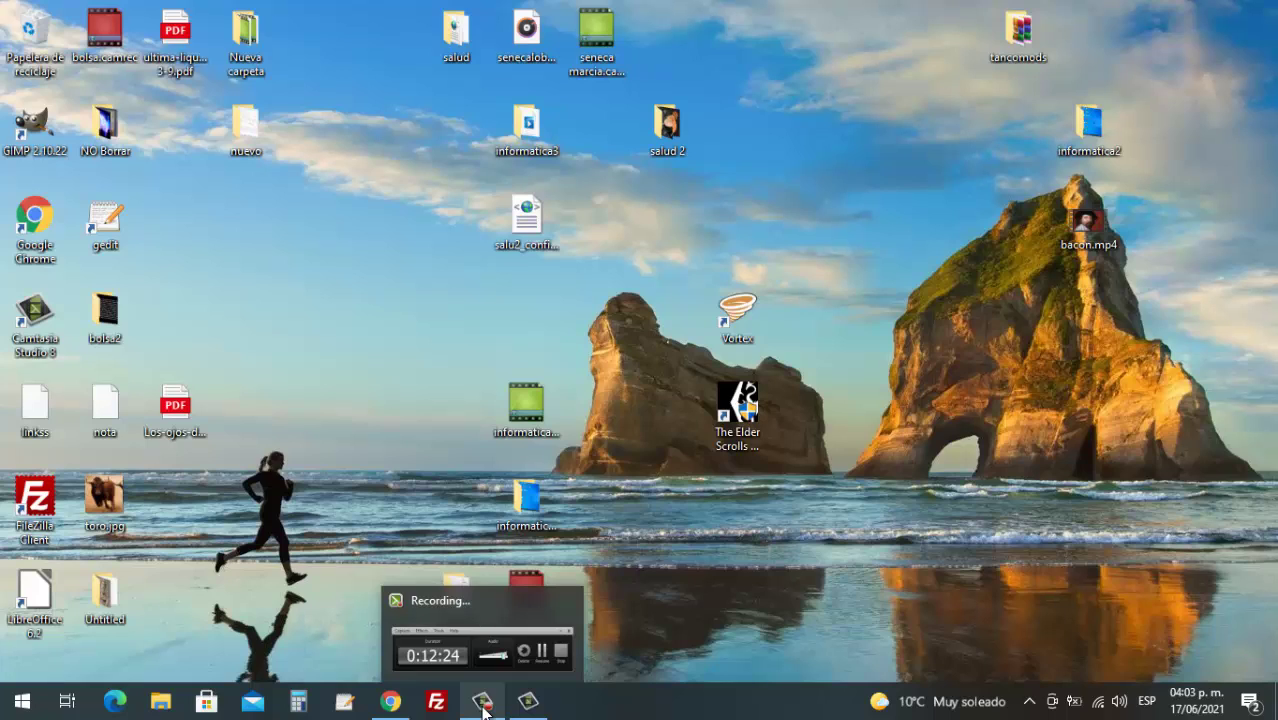